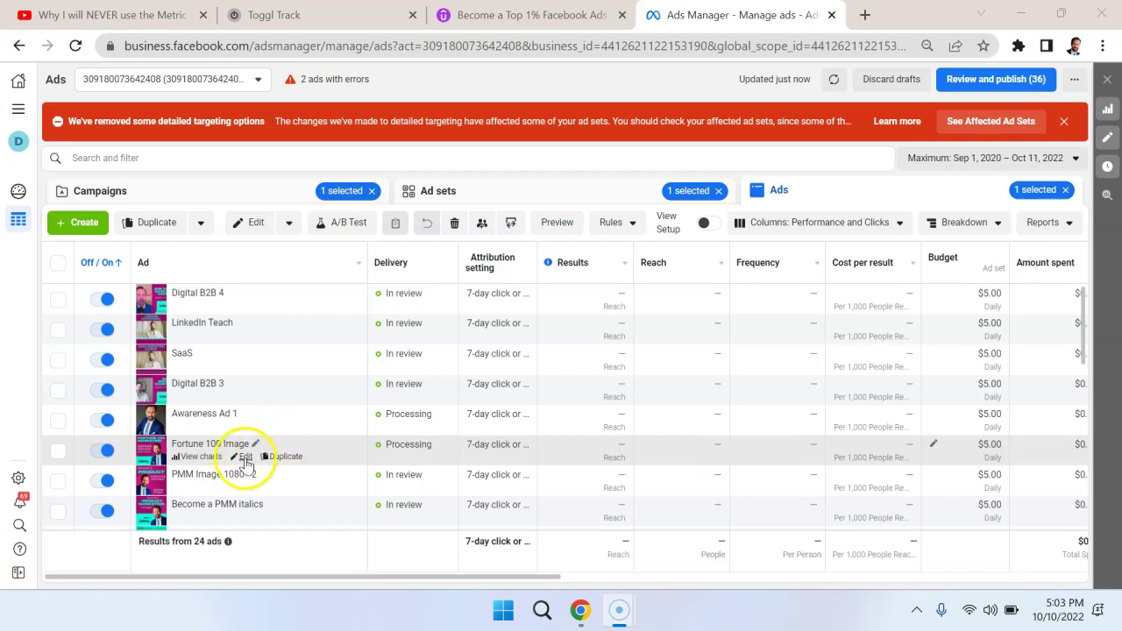
- Open the Fortune 100 Image ad for editing and scroll down to its Destination section
{"action": "left_click", "coordinate": [244, 463]}
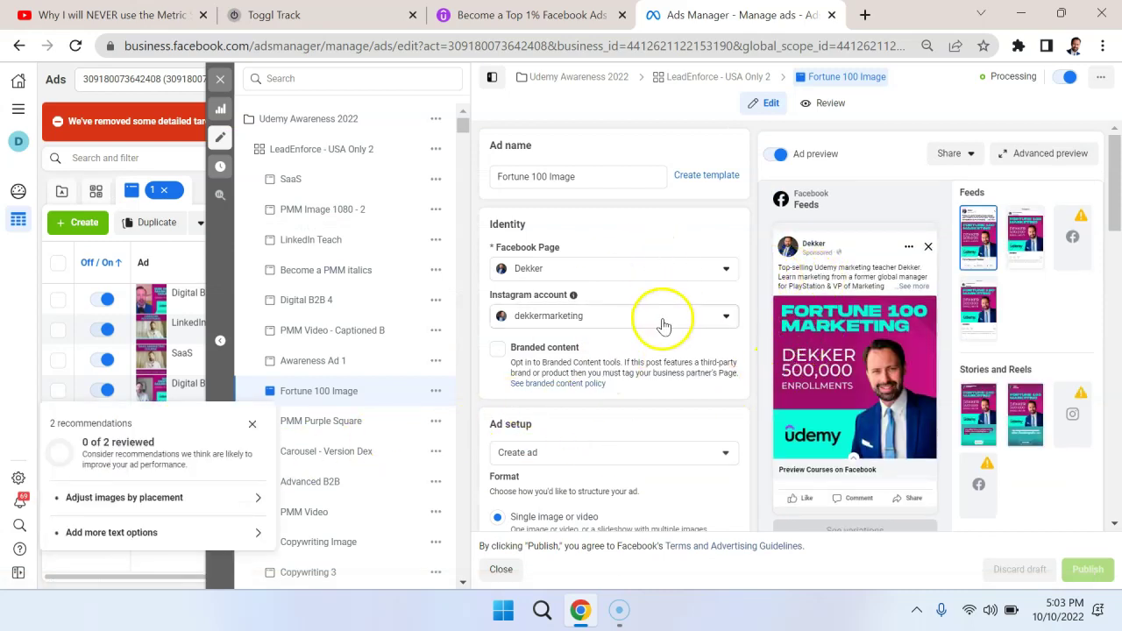
{"action": "scroll", "coordinate": [664, 323], "scroll_direction": "down", "scroll_amount": 3}
{"action": "scroll", "coordinate": [663, 324], "scroll_direction": "down", "scroll_amount": 7}
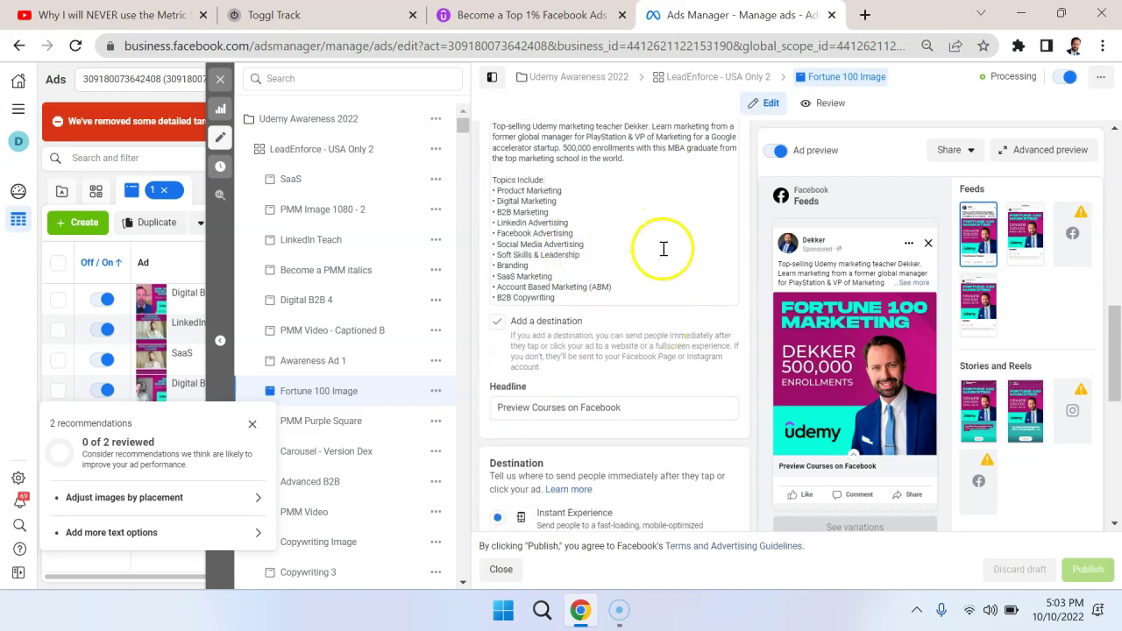
{"action": "scroll", "coordinate": [664, 253], "scroll_direction": "down", "scroll_amount": 3}
{"action": "scroll", "coordinate": [663, 254], "scroll_direction": "down", "scroll_amount": 2}
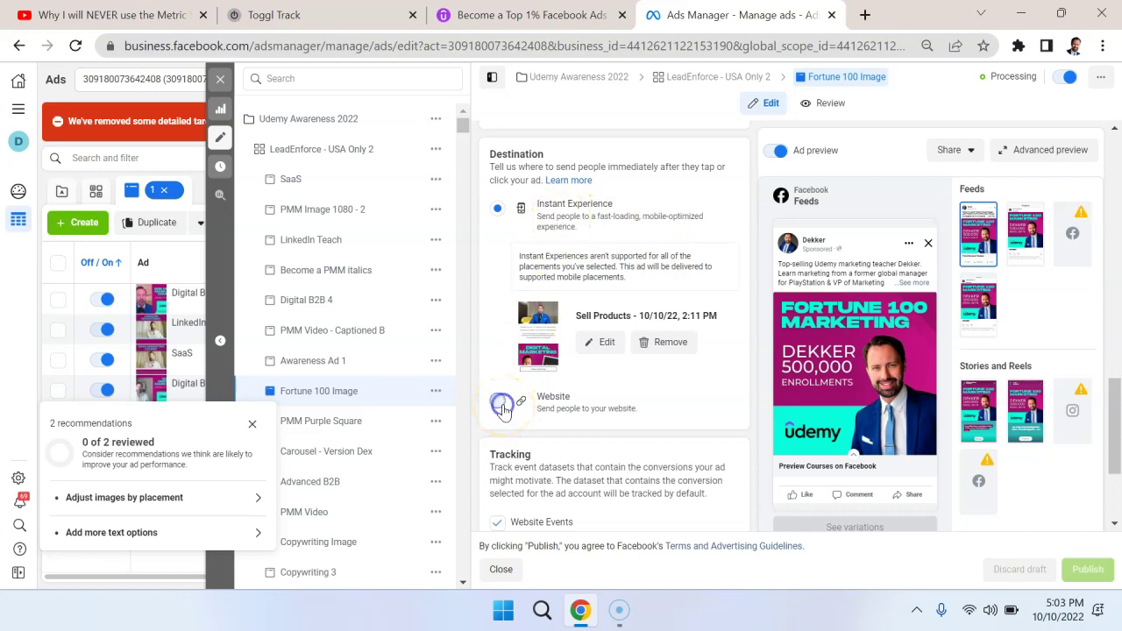
- Switch the ad's destination to Website, then back to Instant Experience
{"action": "left_click", "coordinate": [497, 401]}
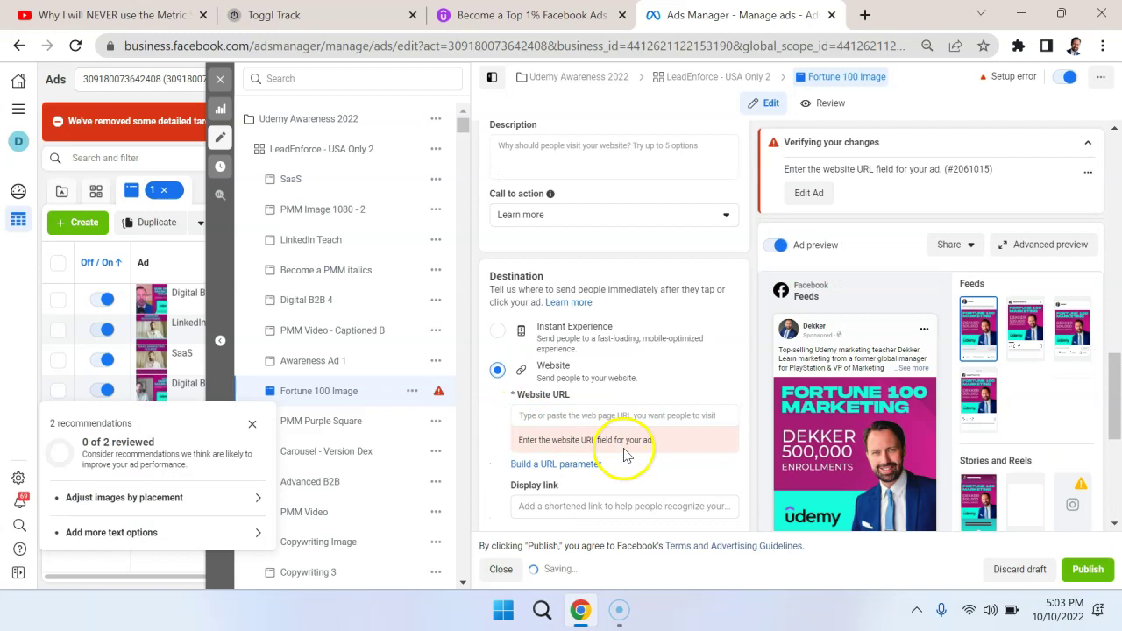
{"action": "scroll", "coordinate": [626, 456], "scroll_direction": "down", "scroll_amount": 2}
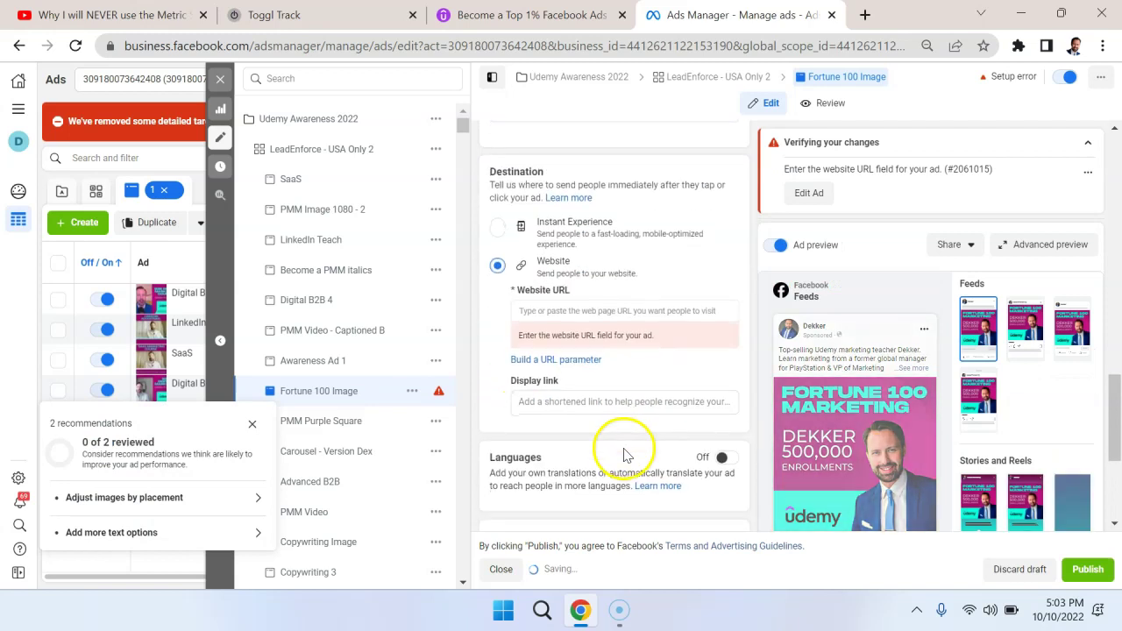
{"action": "left_click", "coordinate": [505, 230]}
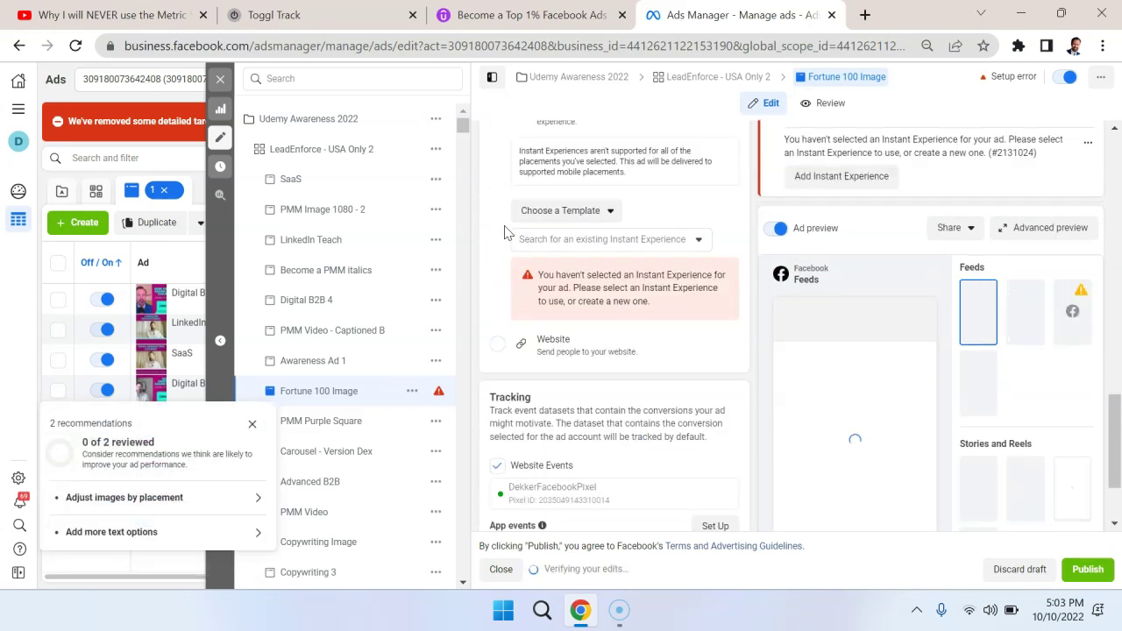
{"action": "scroll", "coordinate": [667, 252], "scroll_direction": "up", "scroll_amount": 1}
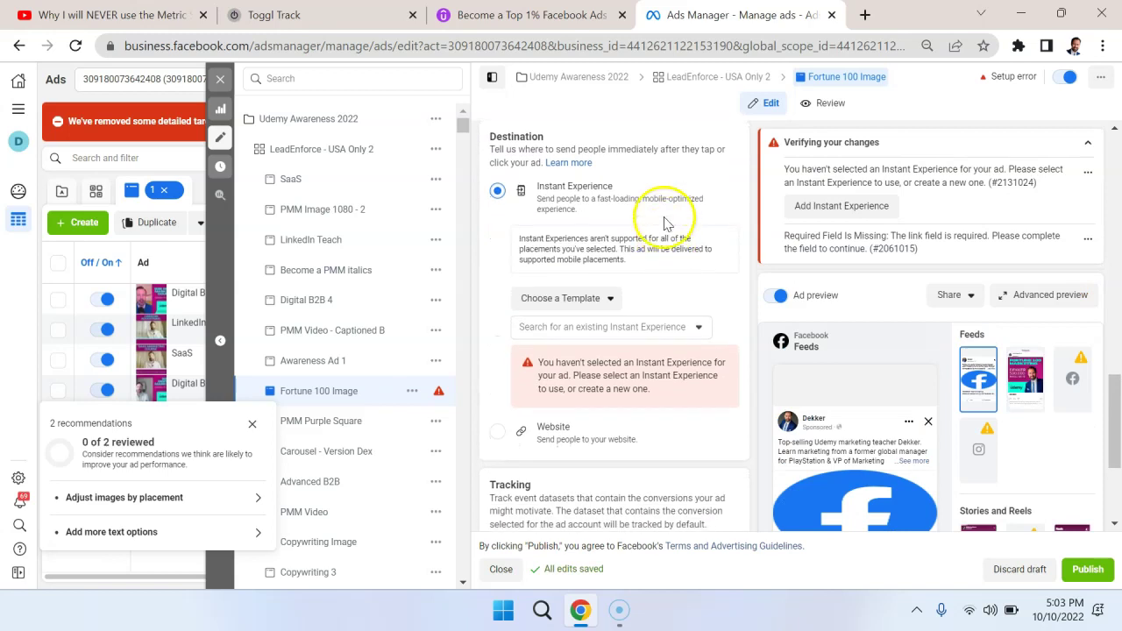
- Attach the existing 'Sell Products' Instant Experience to the Fortune 100 Image ad
{"action": "left_click", "coordinate": [603, 300]}
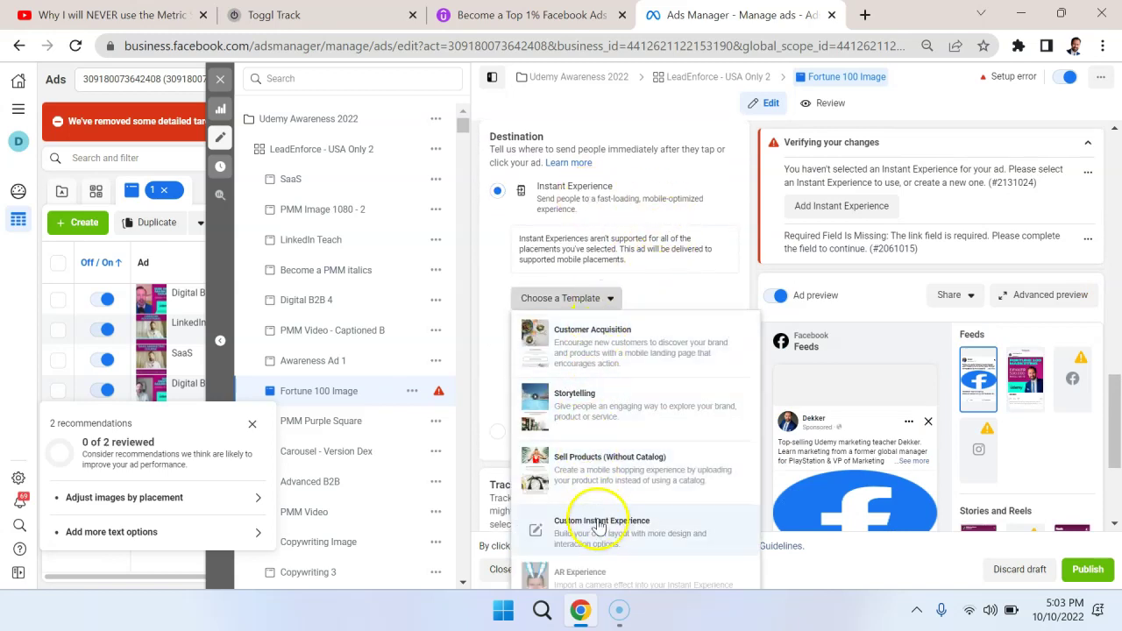
{"action": "left_click", "coordinate": [727, 224]}
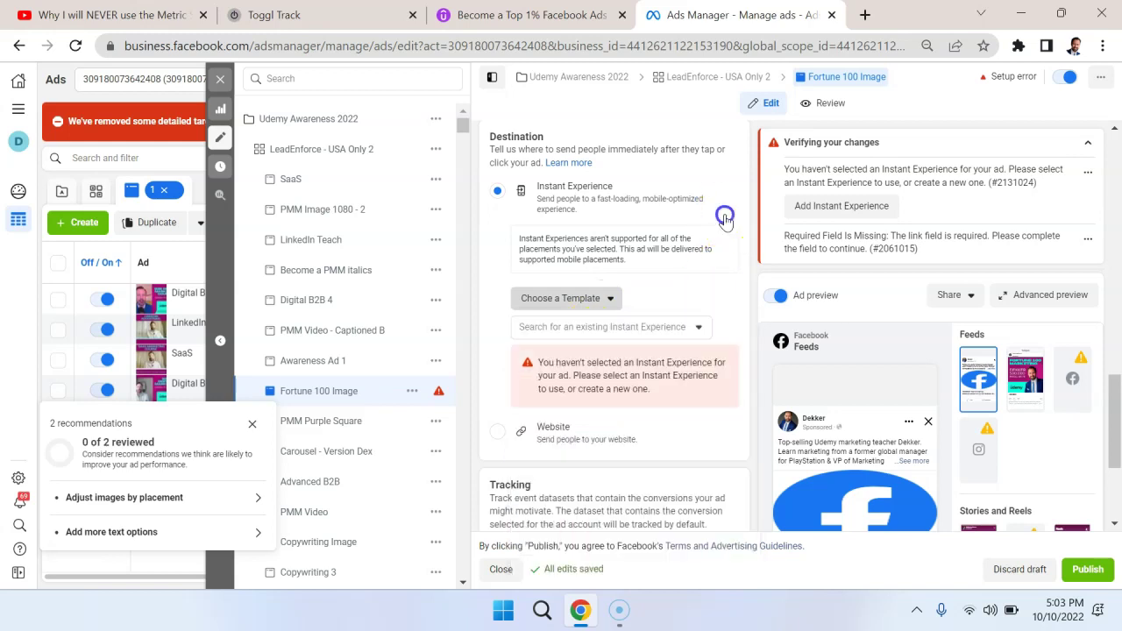
{"action": "left_click", "coordinate": [674, 338]}
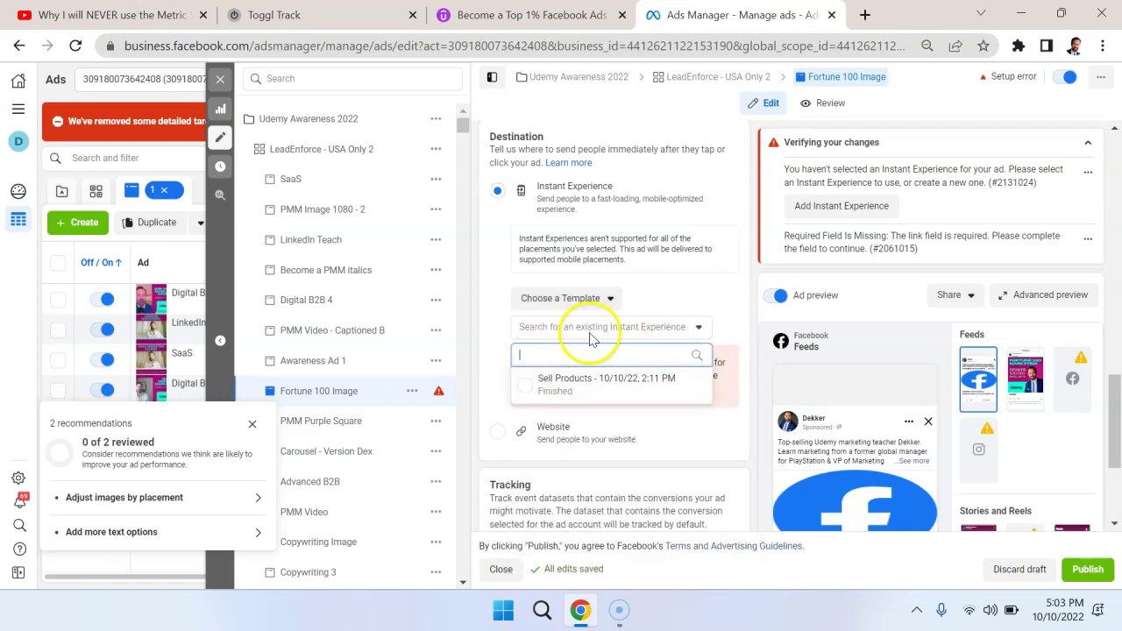
{"action": "left_click", "coordinate": [528, 386]}
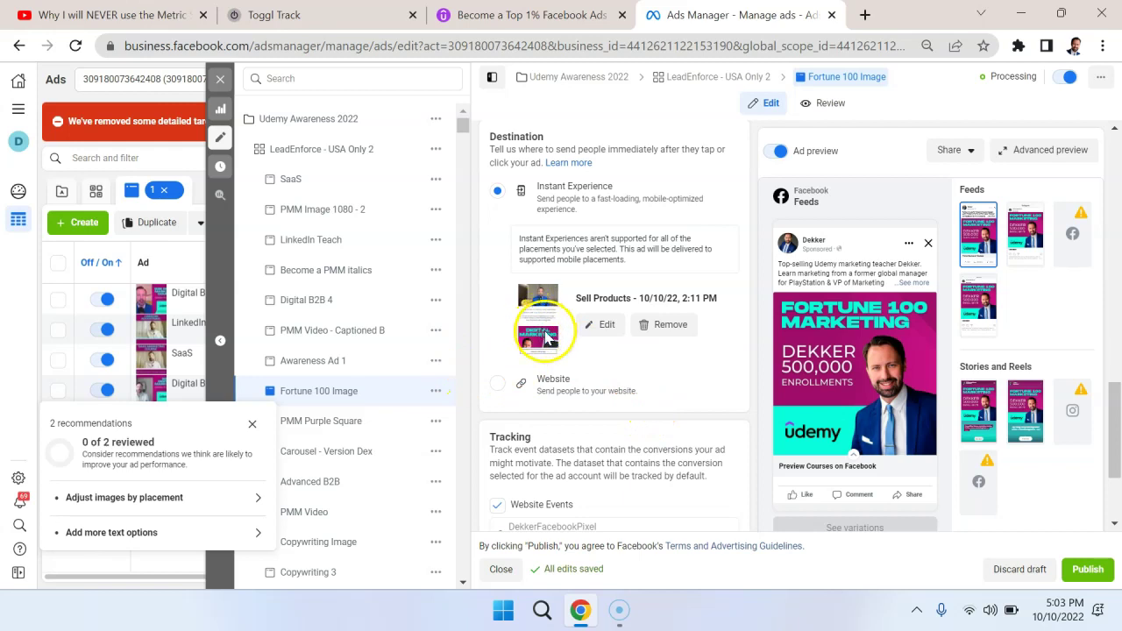
- Open the Sell Products Instant Experience editor and review its cover and text blocks
{"action": "left_click", "coordinate": [607, 339]}
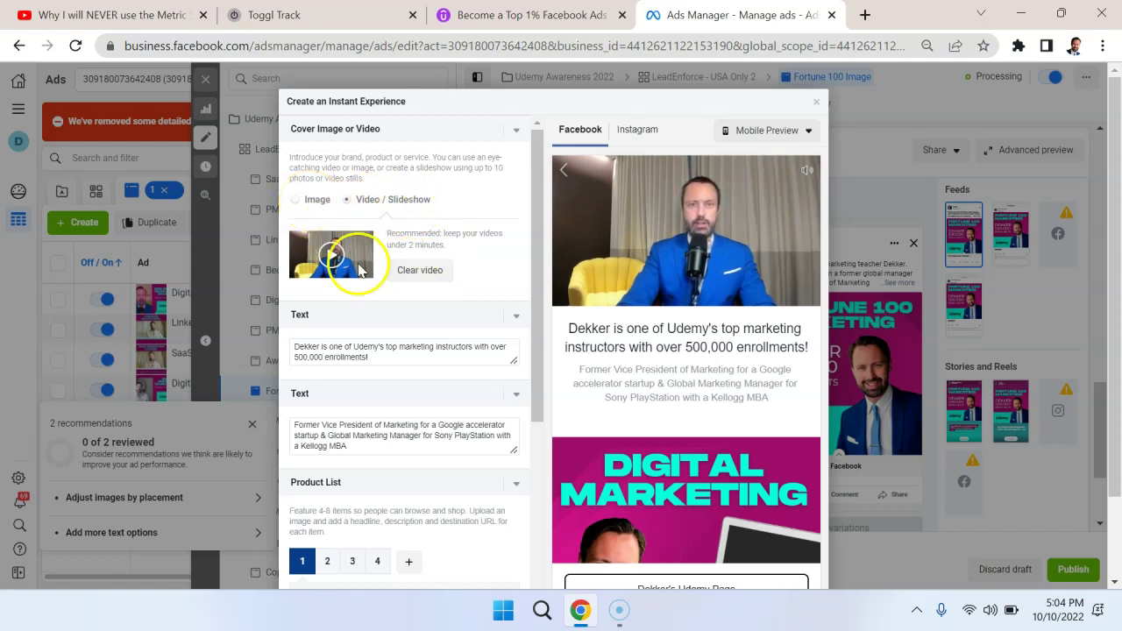
{"action": "left_click_drag", "start_coordinate": [376, 356], "coordinate": [282, 346]}
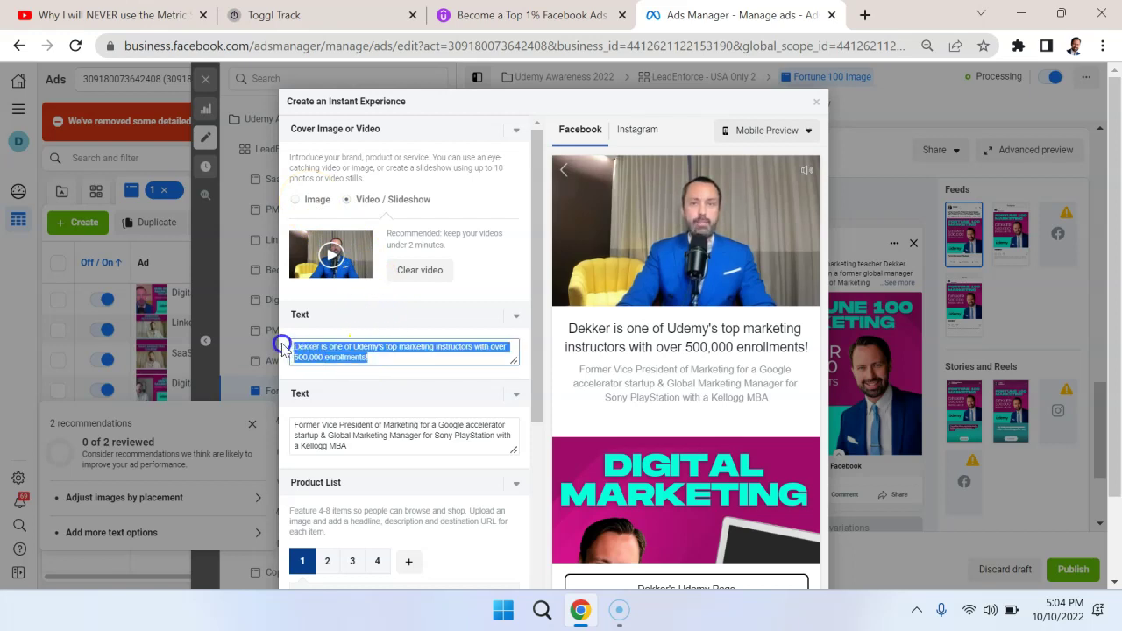
{"action": "left_click", "coordinate": [394, 363]}
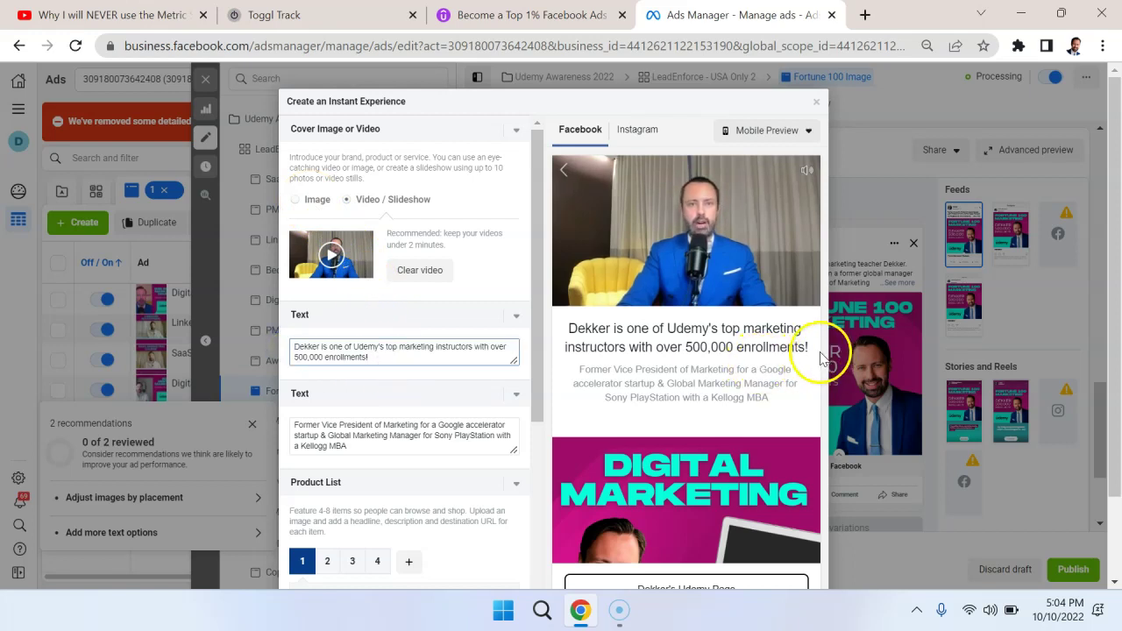
{"action": "left_click_drag", "start_coordinate": [808, 351], "coordinate": [570, 328]}
{"action": "scroll", "coordinate": [571, 328], "scroll_direction": "down", "scroll_amount": 1}
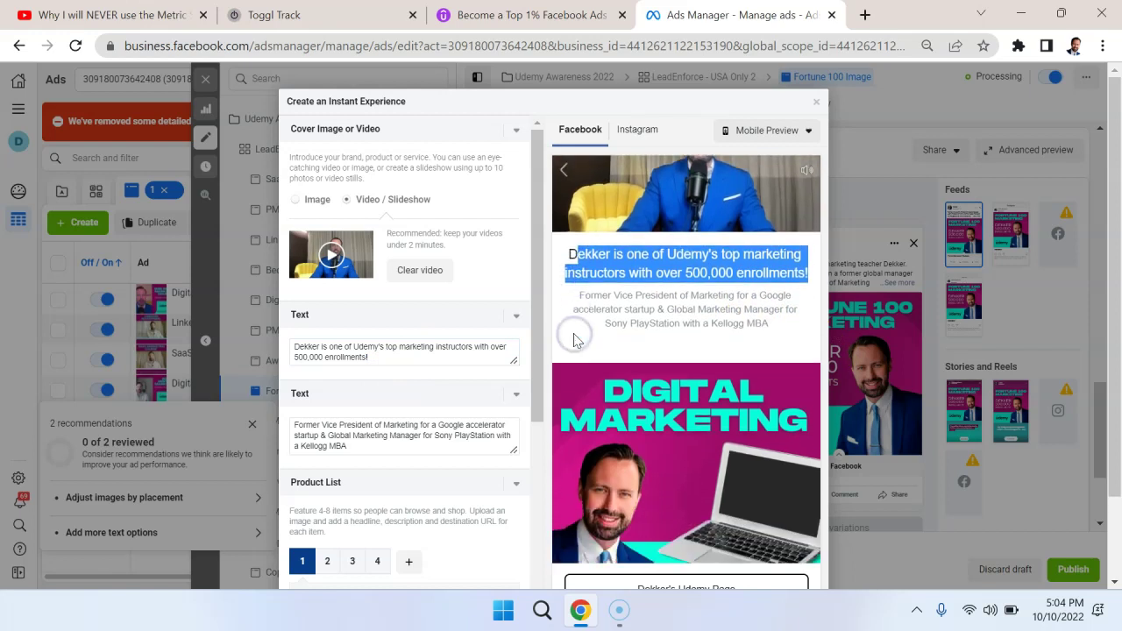
{"action": "left_click_drag", "start_coordinate": [381, 358], "coordinate": [283, 339]}
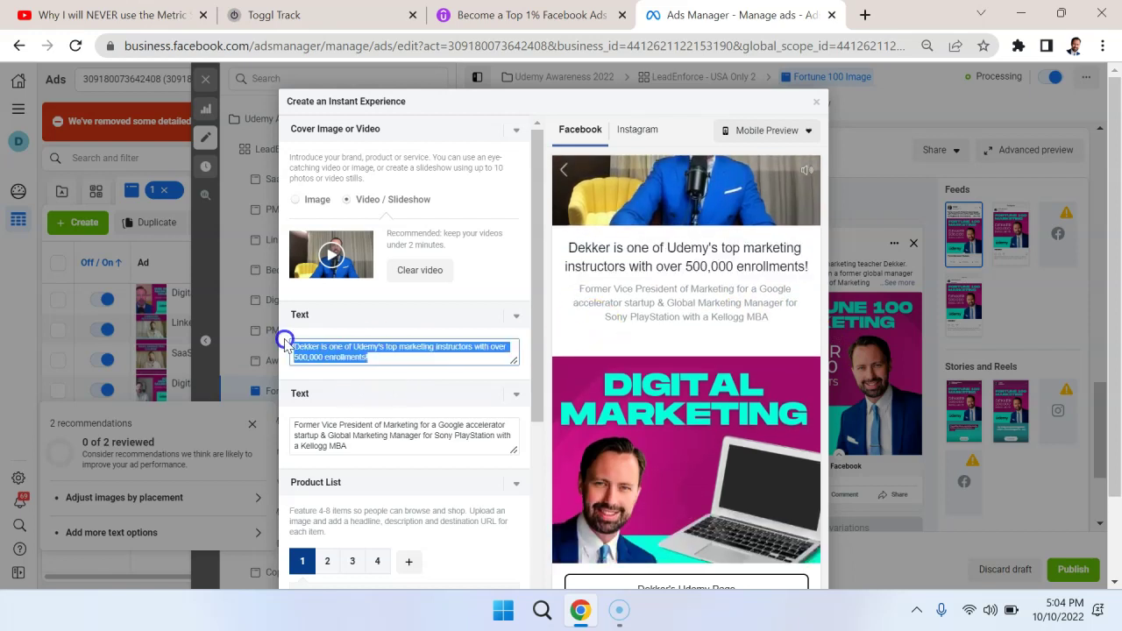
{"action": "left_click_drag", "start_coordinate": [775, 321], "coordinate": [566, 289]}
{"action": "scroll", "coordinate": [739, 325], "scroll_direction": "down", "scroll_amount": 1}
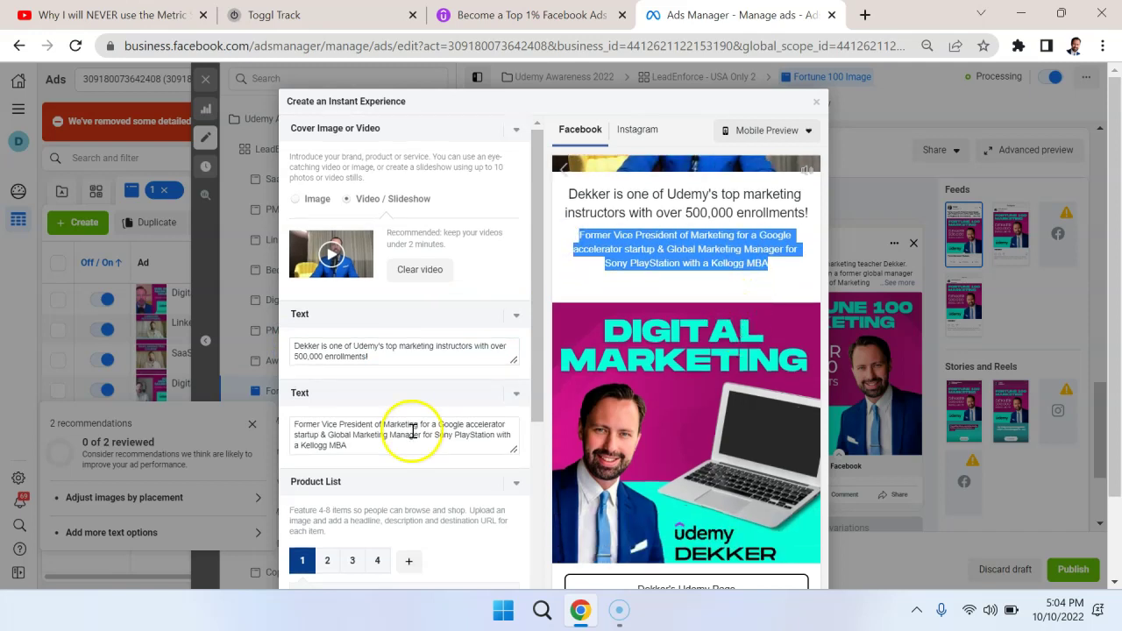
{"action": "scroll", "coordinate": [409, 434], "scroll_direction": "down", "scroll_amount": 2}
{"action": "scroll", "coordinate": [413, 436], "scroll_direction": "down", "scroll_amount": 1}
- Browse products 1–3, then inspect Digital Marketing Course's headline, description and destination URL
{"action": "left_click", "coordinate": [328, 357]}
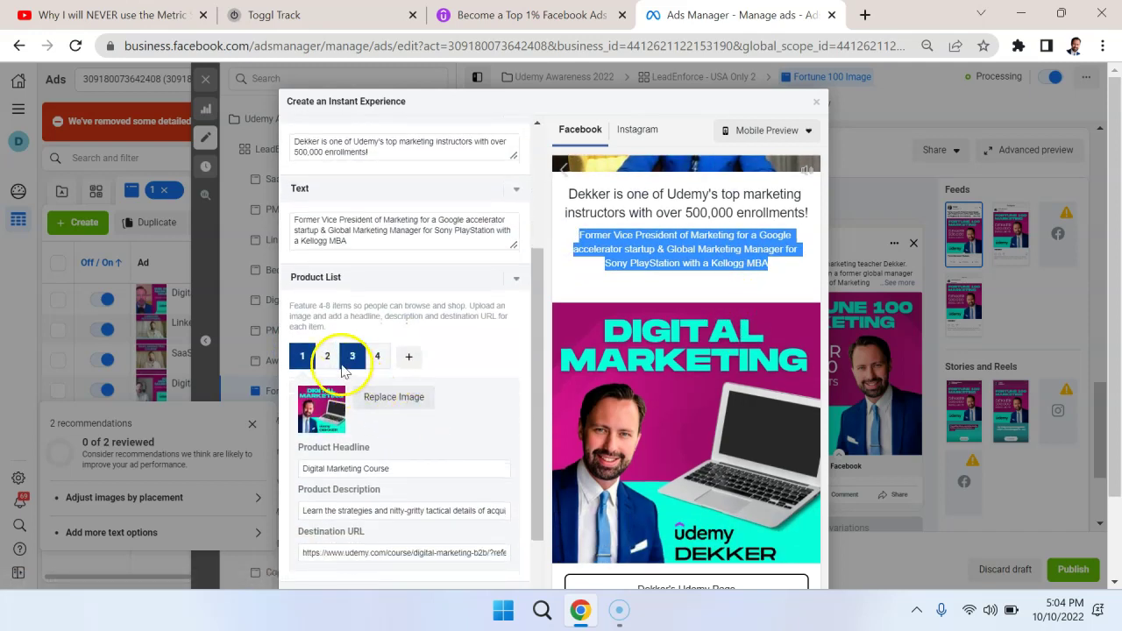
{"action": "left_click", "coordinate": [352, 357]}
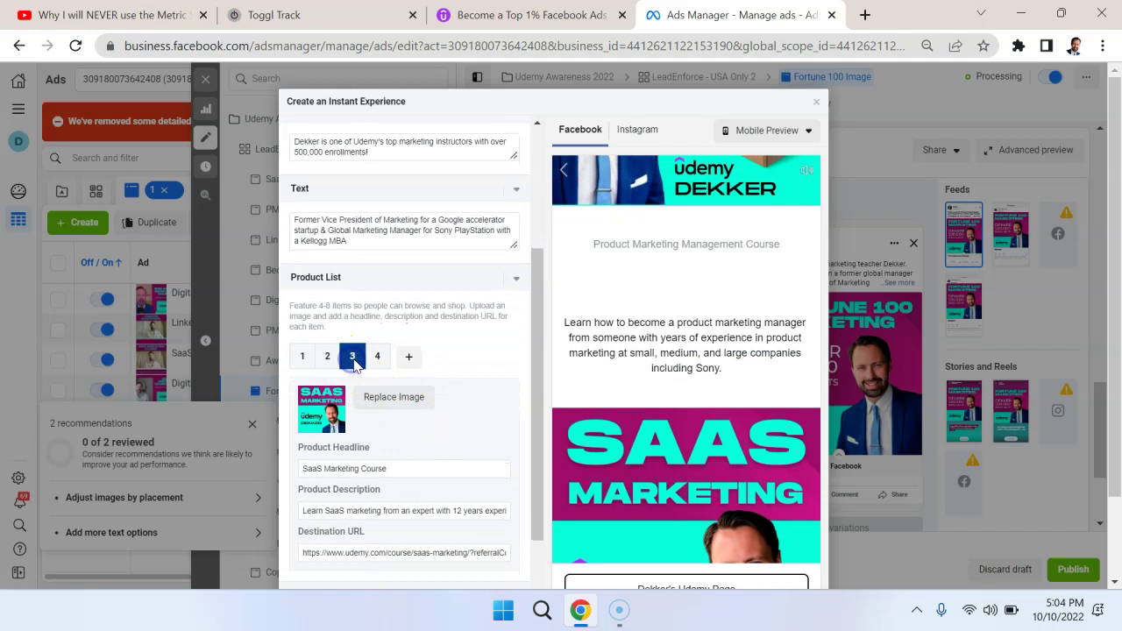
{"action": "left_click", "coordinate": [301, 359]}
{"action": "scroll", "coordinate": [784, 350], "scroll_direction": "up", "scroll_amount": 3}
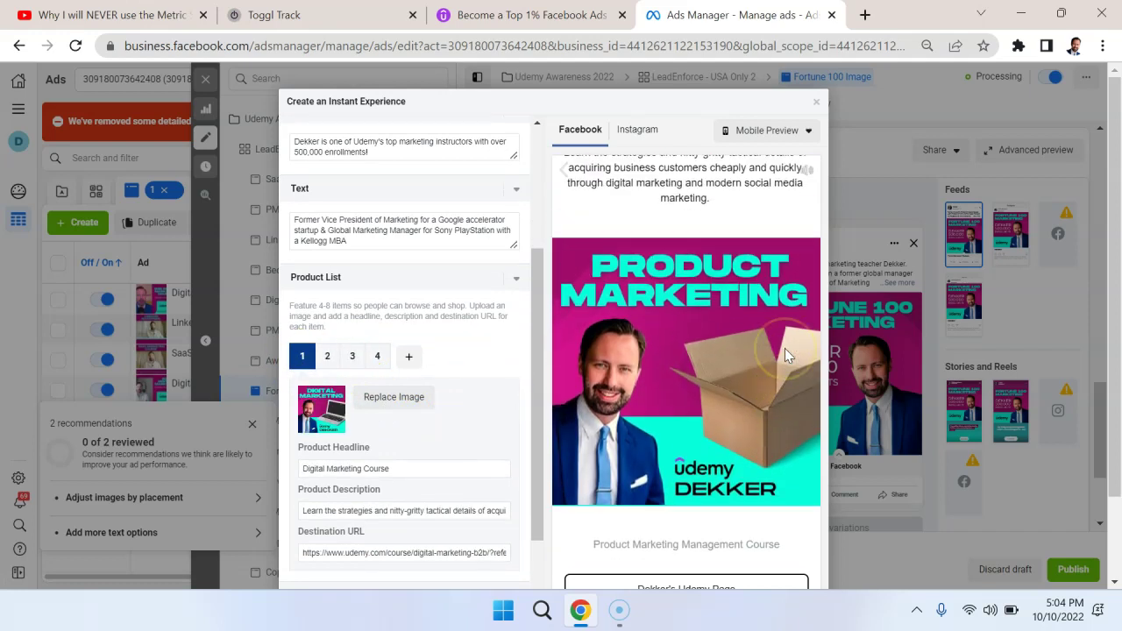
{"action": "scroll", "coordinate": [784, 348], "scroll_direction": "down", "scroll_amount": 1}
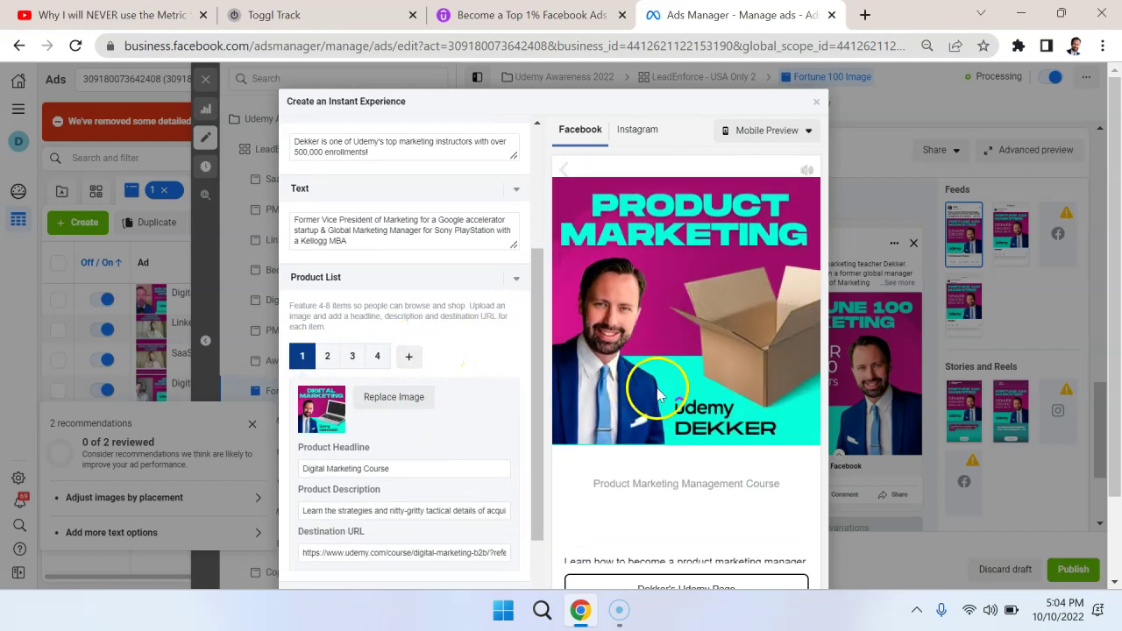
{"action": "scroll", "coordinate": [662, 392], "scroll_direction": "down", "scroll_amount": 1}
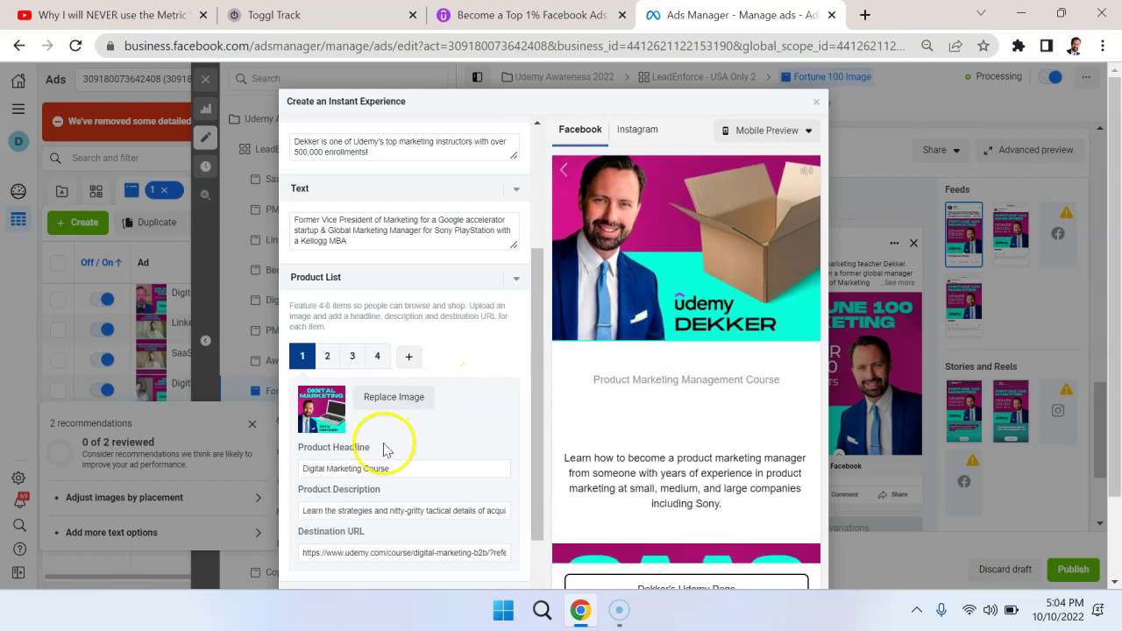
{"action": "scroll", "coordinate": [378, 405], "scroll_direction": "down", "scroll_amount": 1}
{"action": "double_click", "coordinate": [372, 391]}
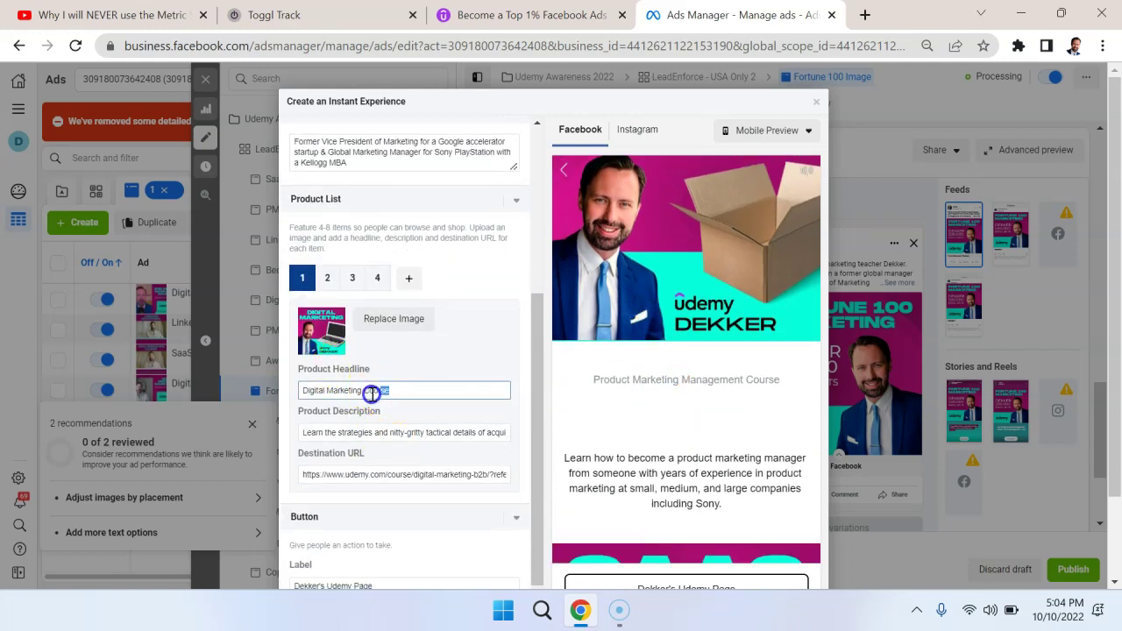
{"action": "scroll", "coordinate": [415, 416], "scroll_direction": "down", "scroll_amount": 1}
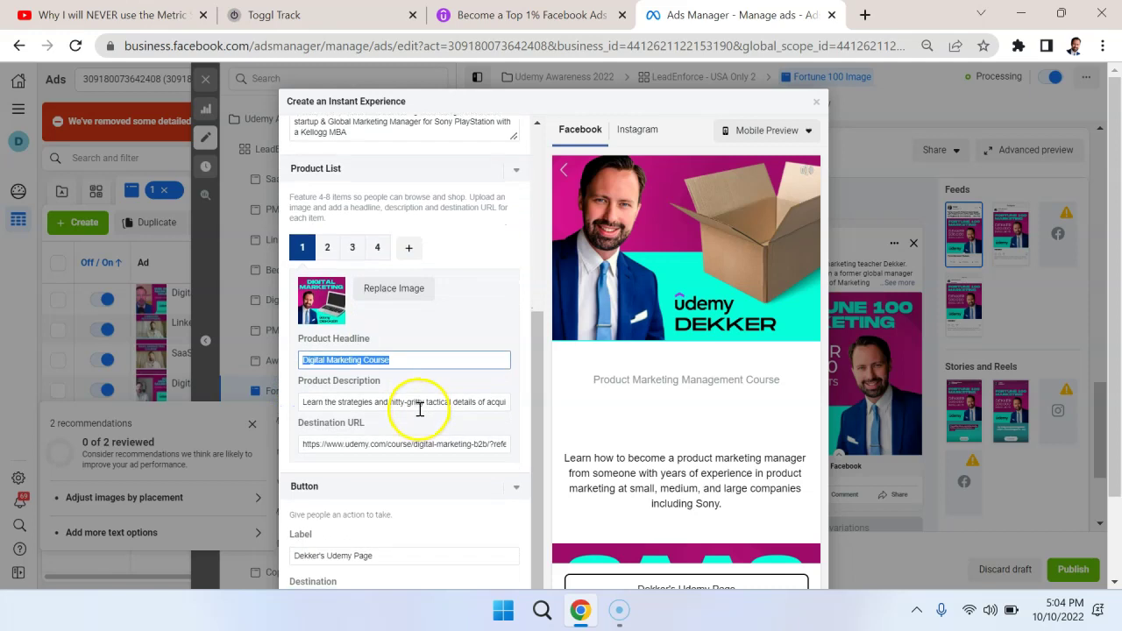
{"action": "left_click", "coordinate": [418, 406]}
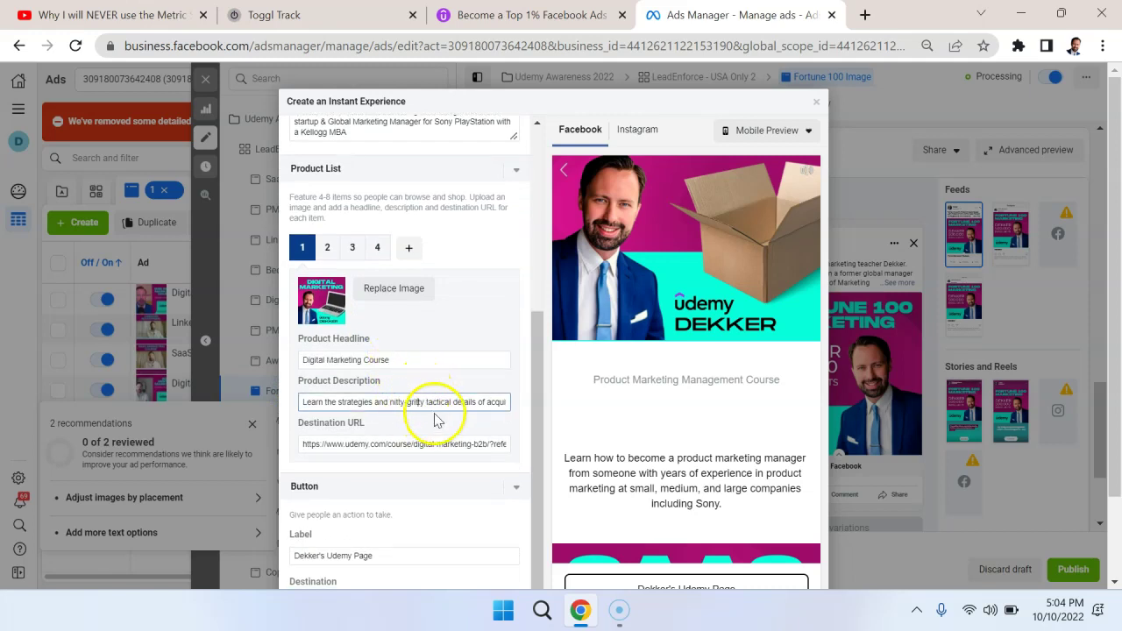
{"action": "left_click", "coordinate": [429, 445]}
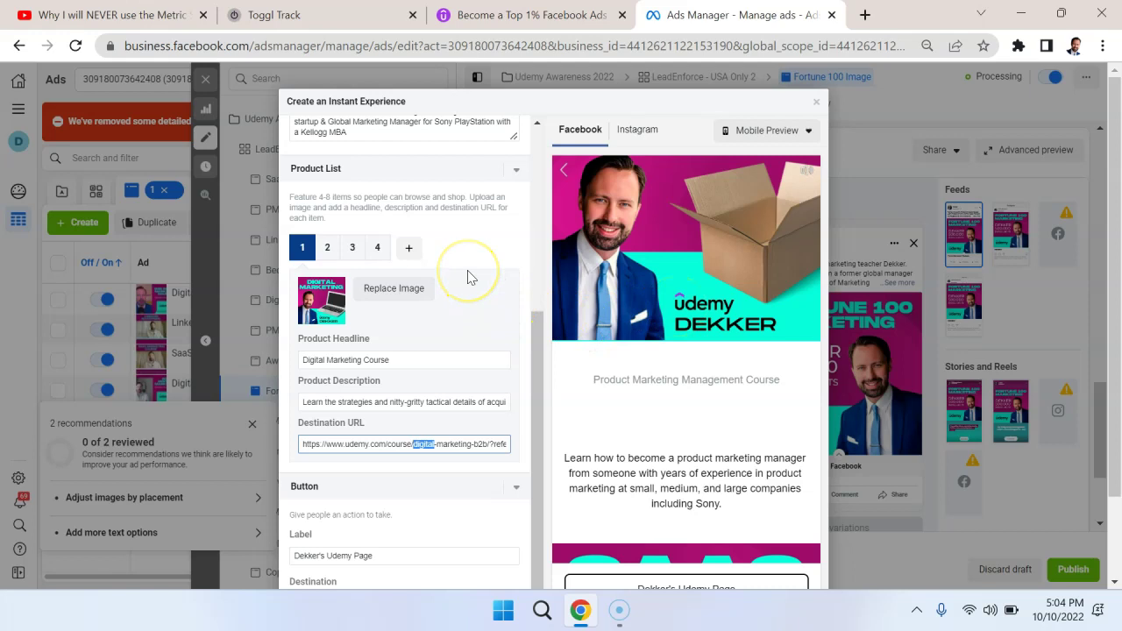
{"action": "scroll", "coordinate": [467, 277], "scroll_direction": "up", "scroll_amount": 1}
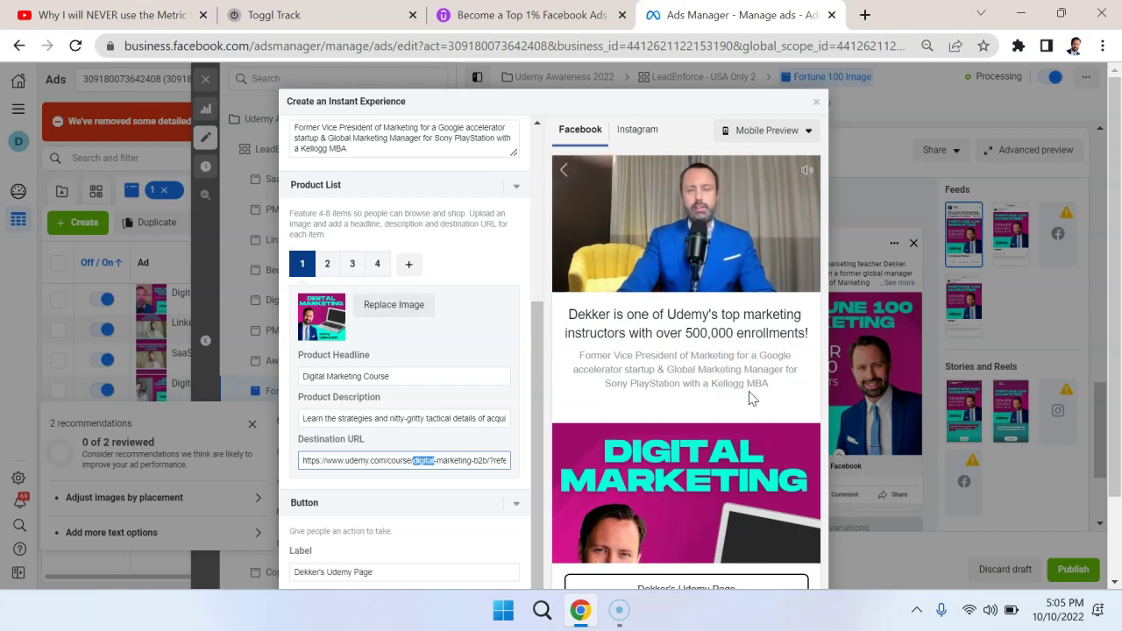
- Check product cards 2, 3 and 4, ending on Persuasive Copywriting Course
{"action": "scroll", "coordinate": [750, 397], "scroll_direction": "down", "scroll_amount": 1}
{"action": "scroll", "coordinate": [749, 399], "scroll_direction": "down", "scroll_amount": 1}
{"action": "scroll", "coordinate": [749, 396], "scroll_direction": "down", "scroll_amount": 1}
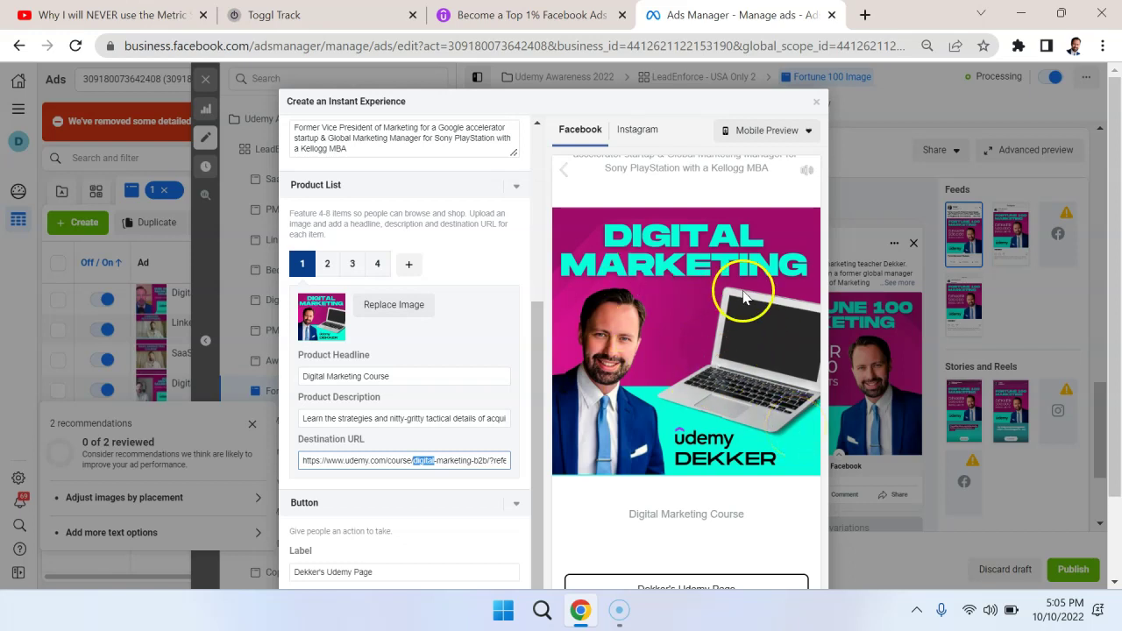
{"action": "scroll", "coordinate": [393, 351], "scroll_direction": "down", "scroll_amount": 1}
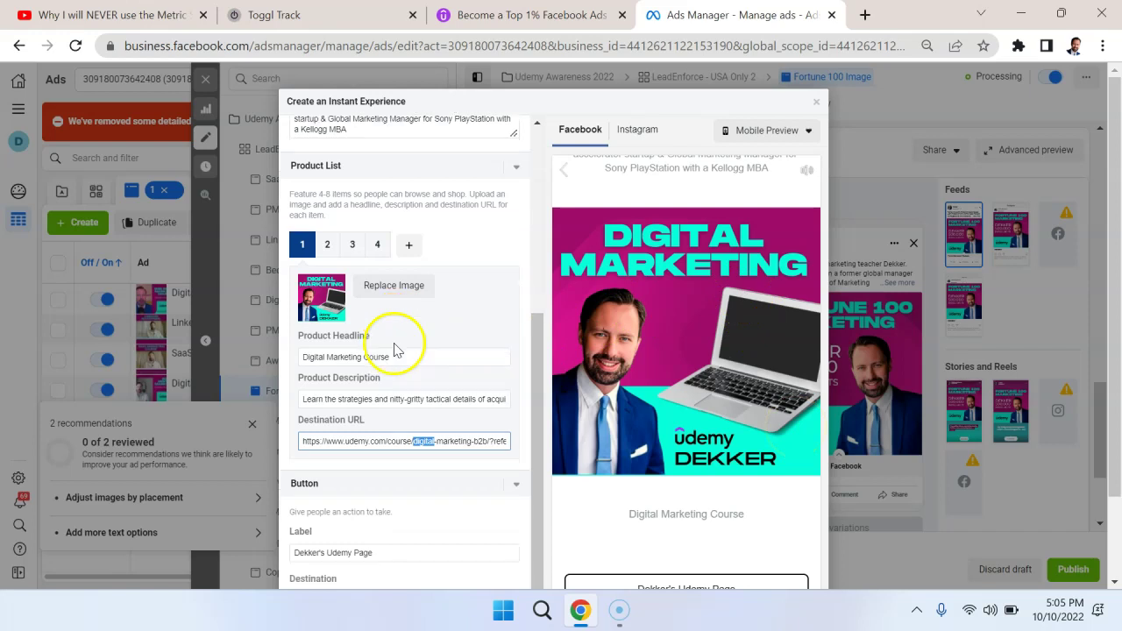
{"action": "left_click", "coordinate": [332, 251]}
{"action": "scroll", "coordinate": [412, 434], "scroll_direction": "down", "scroll_amount": 2}
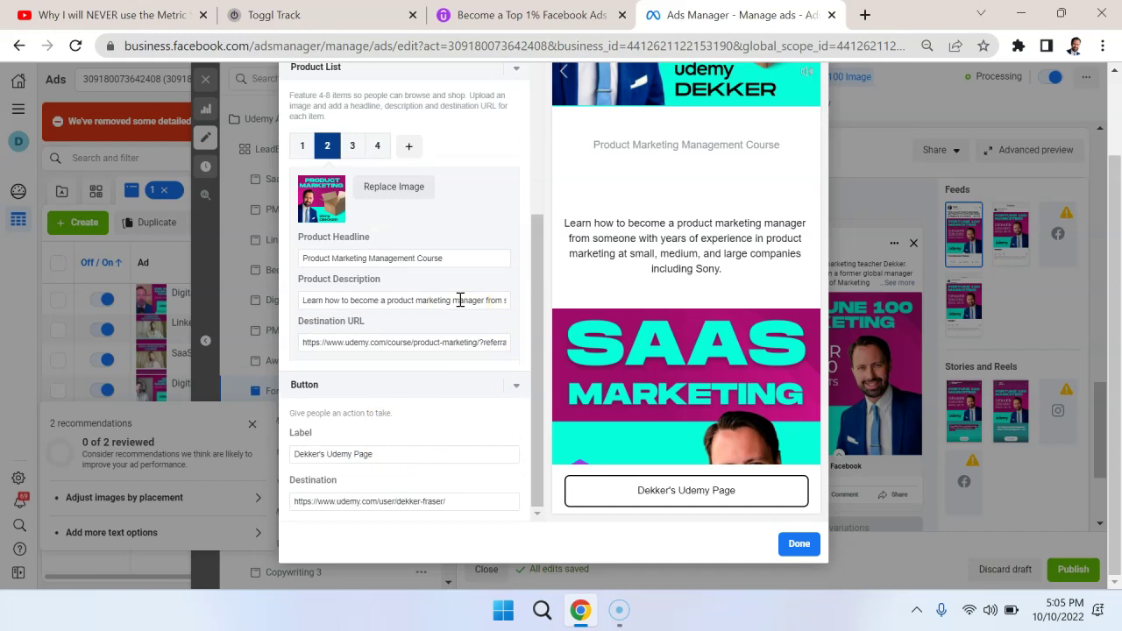
{"action": "left_click", "coordinate": [353, 147]}
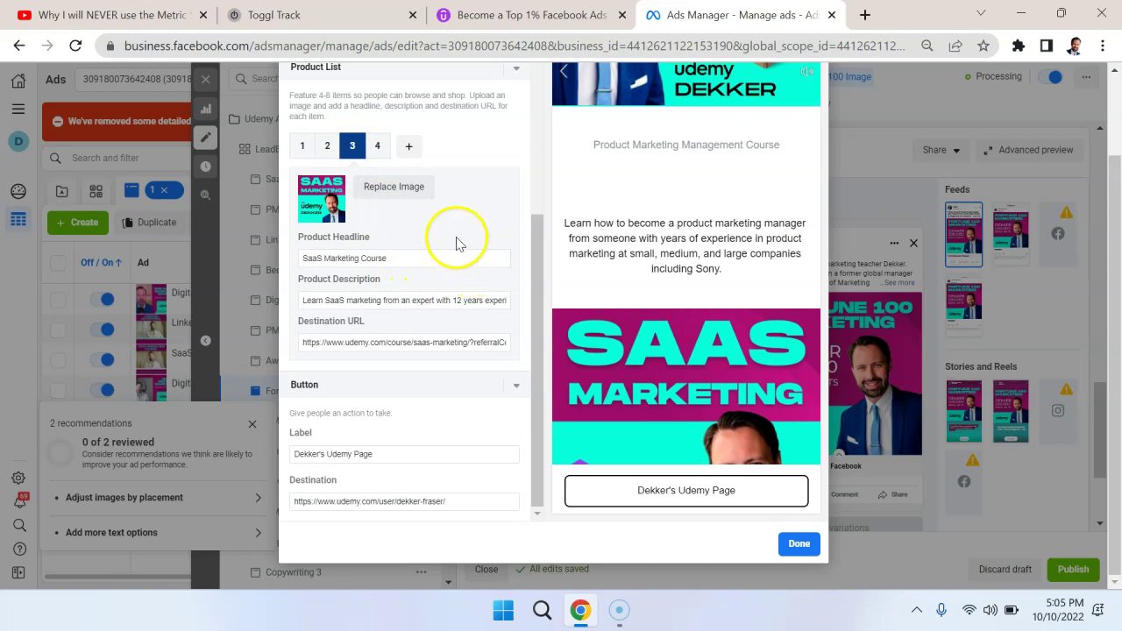
{"action": "left_click", "coordinate": [377, 147]}
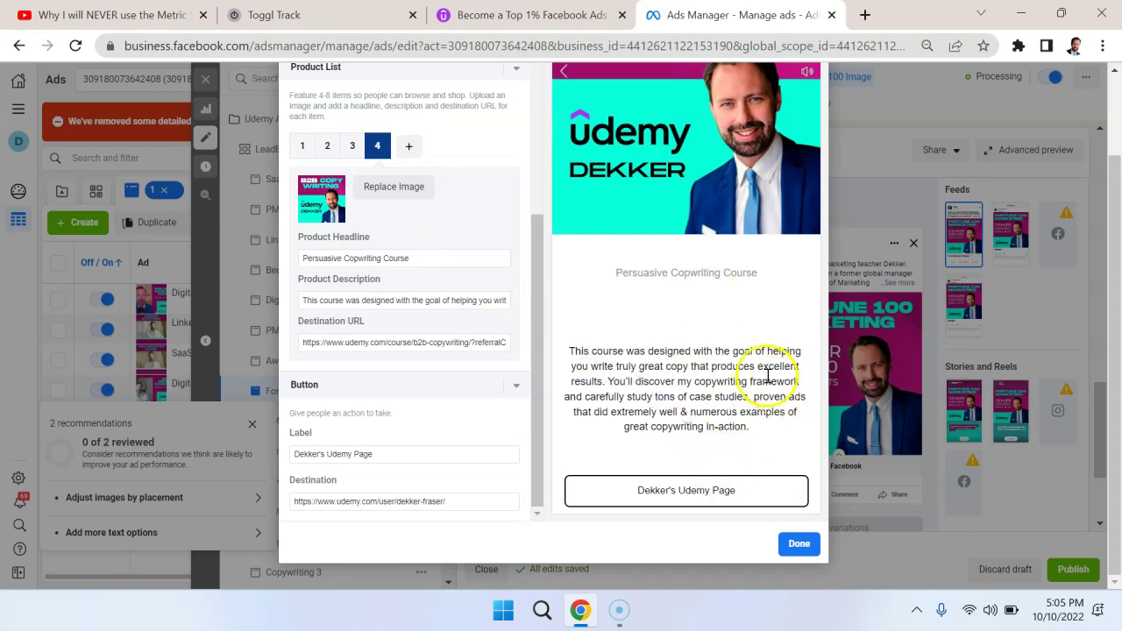
{"action": "scroll", "coordinate": [741, 259], "scroll_direction": "down", "scroll_amount": 2}
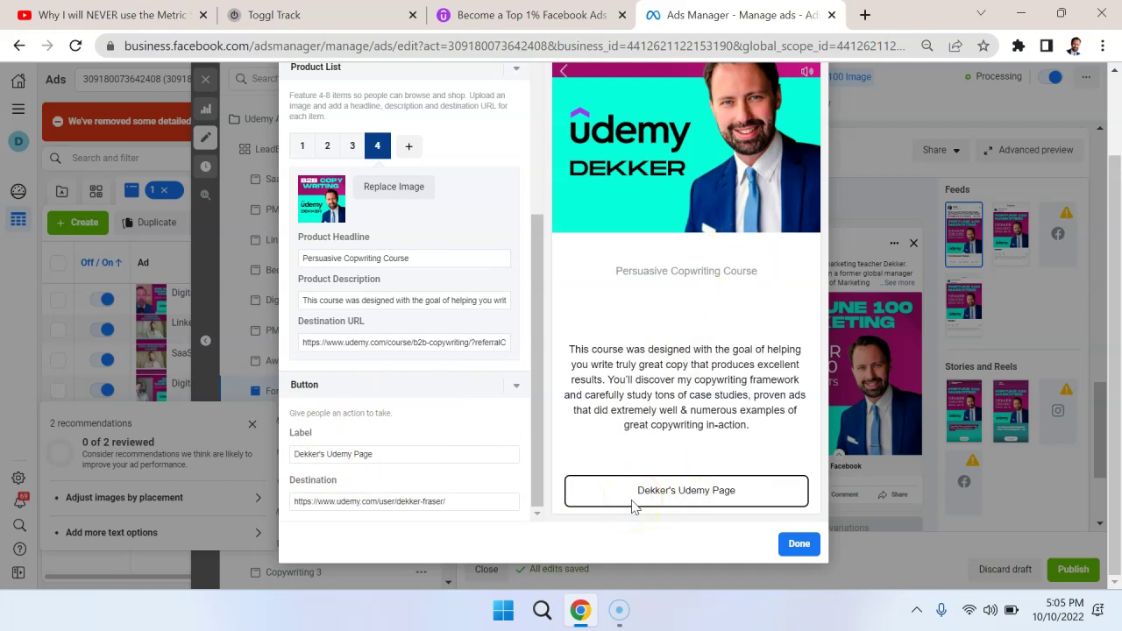
{"action": "scroll", "coordinate": [668, 447], "scroll_direction": "up", "scroll_amount": 4}
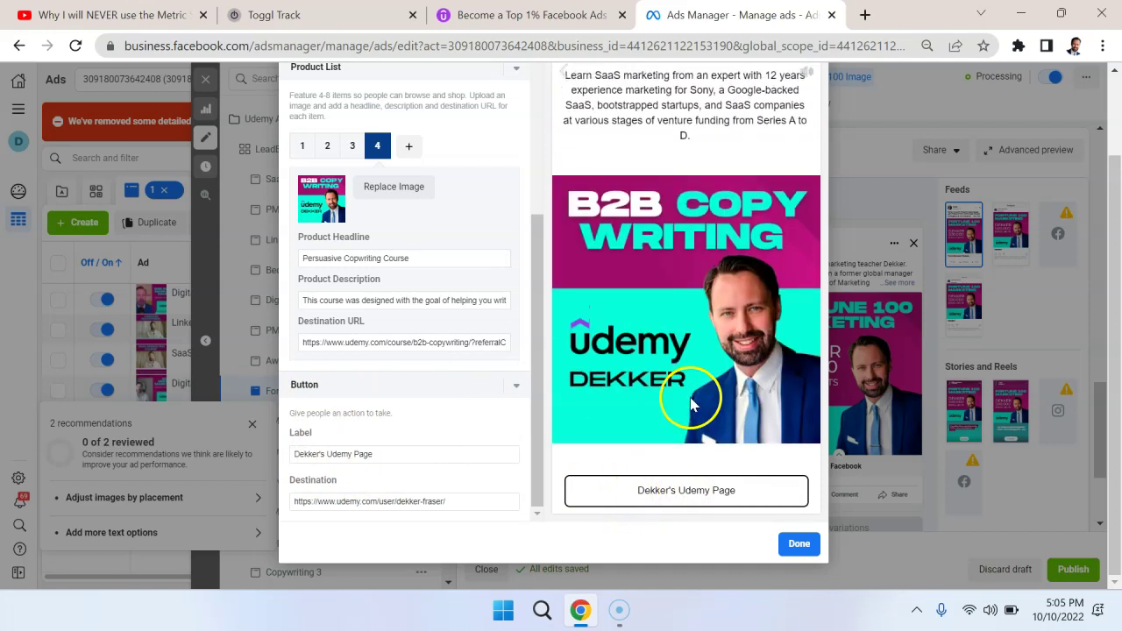
- Inspect the B2B Copywriting product's detail view and its button destination link
{"action": "left_click", "coordinate": [689, 210]}
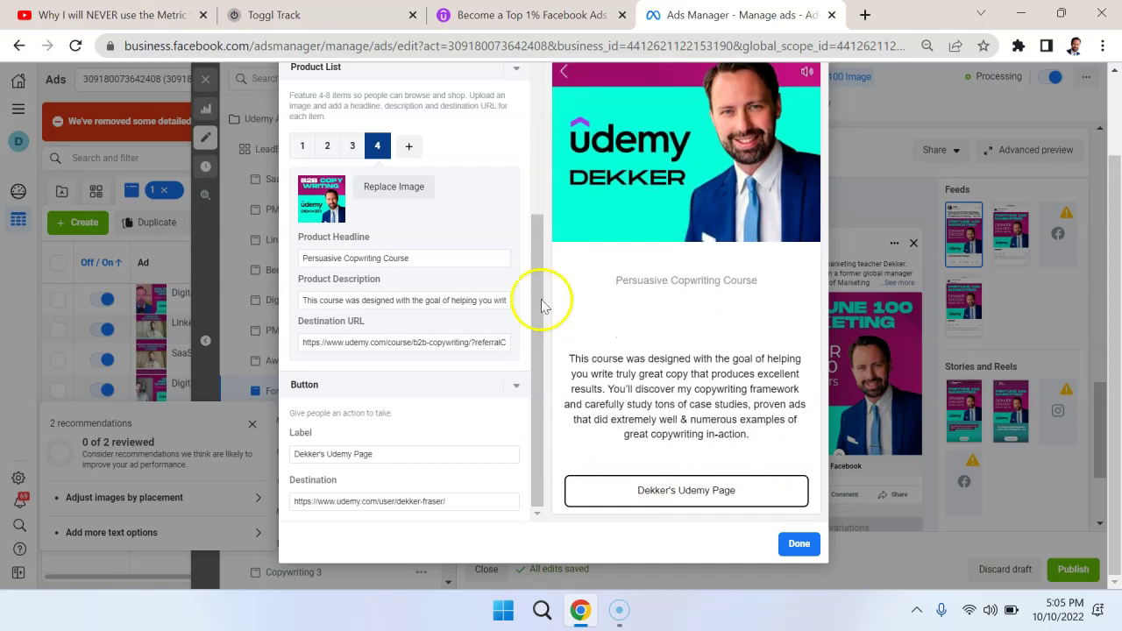
{"action": "left_click", "coordinate": [384, 500]}
{"action": "scroll", "coordinate": [668, 377], "scroll_direction": "up", "scroll_amount": 10}
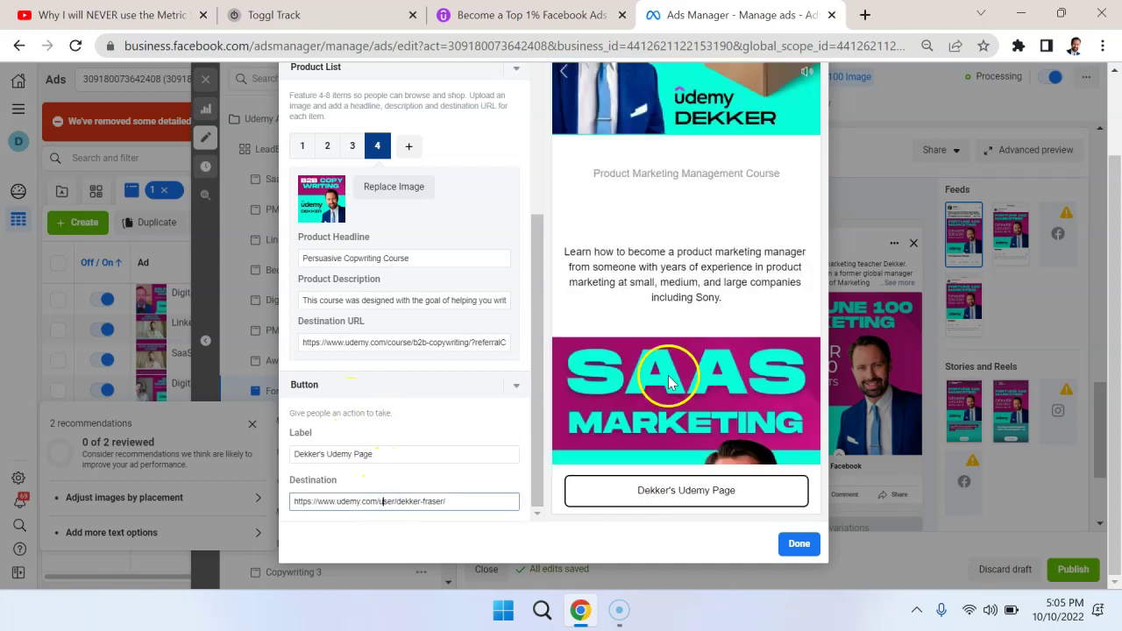
{"action": "scroll", "coordinate": [669, 383], "scroll_direction": "up", "scroll_amount": 2}
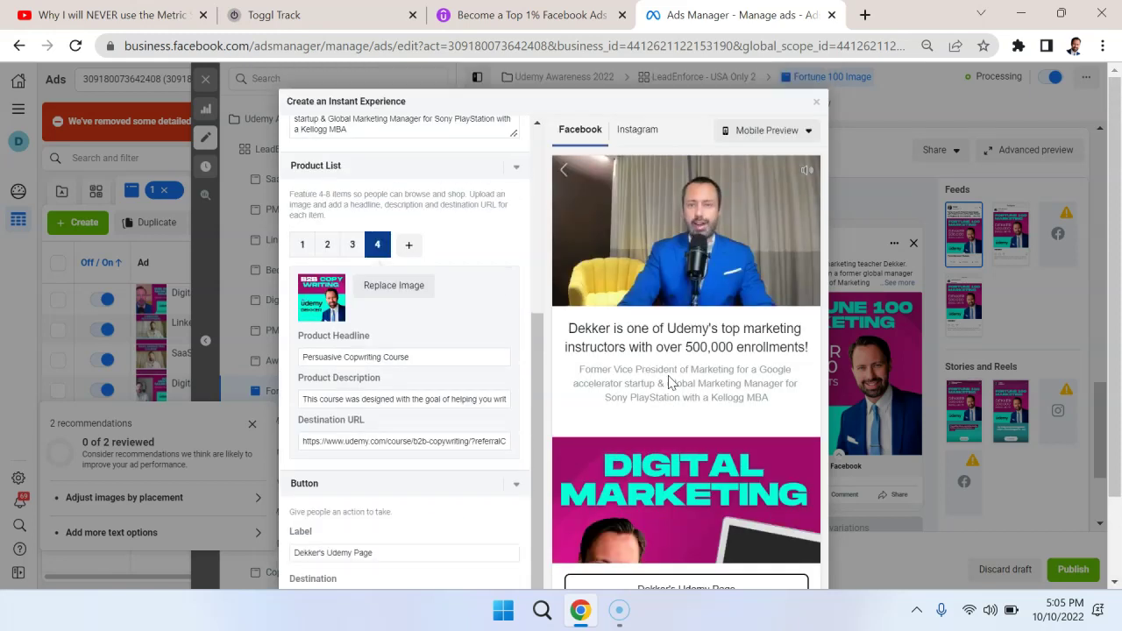
{"action": "left_click", "coordinate": [749, 180]}
- Open the Mobile Preview dropdown to see the Facebook and Instagram preview choices
{"action": "left_click", "coordinate": [768, 133]}
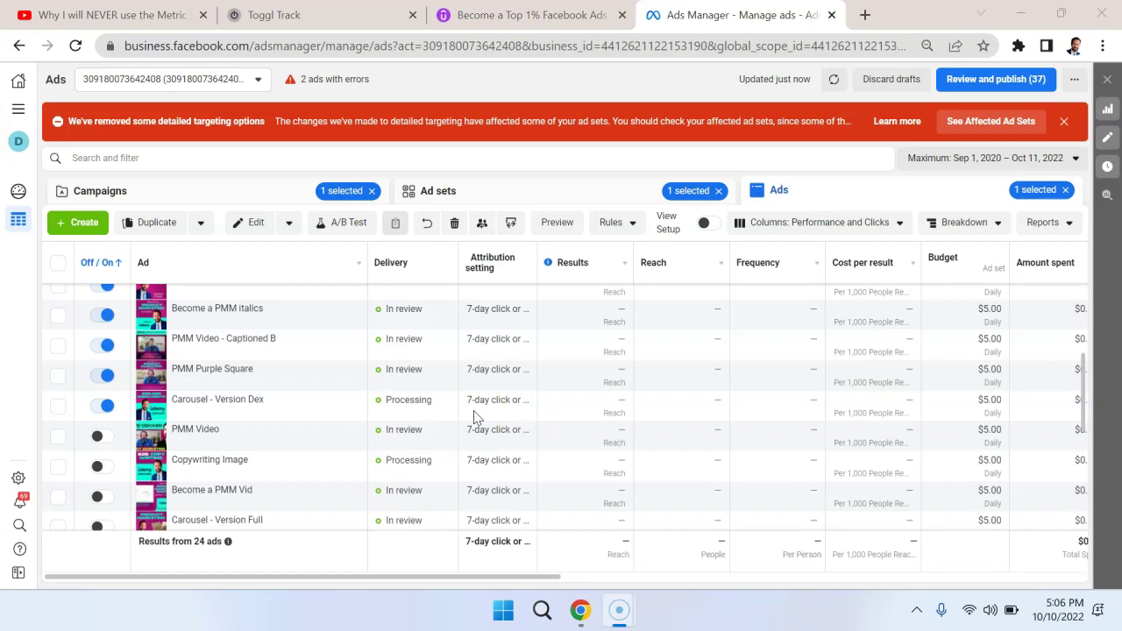
- Edit Carousel - Version Dex, page its preview to the 6,000 Reviews card, and reach Destination
{"action": "left_click", "coordinate": [244, 412]}
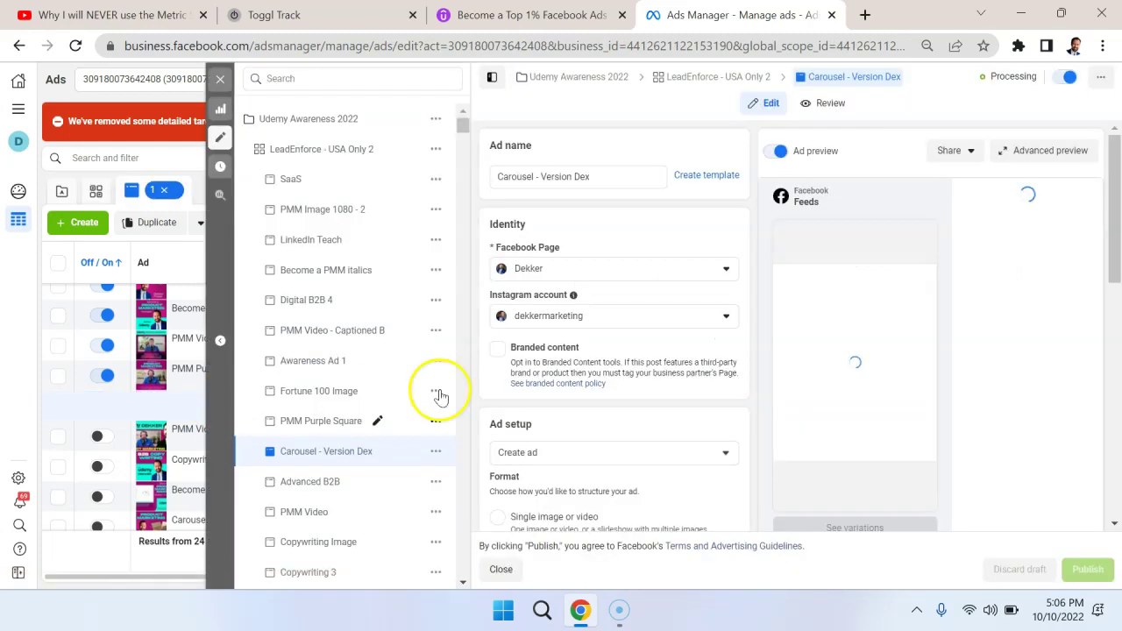
{"action": "scroll", "coordinate": [592, 404], "scroll_direction": "down", "scroll_amount": 2}
{"action": "scroll", "coordinate": [592, 404], "scroll_direction": "up", "scroll_amount": 1}
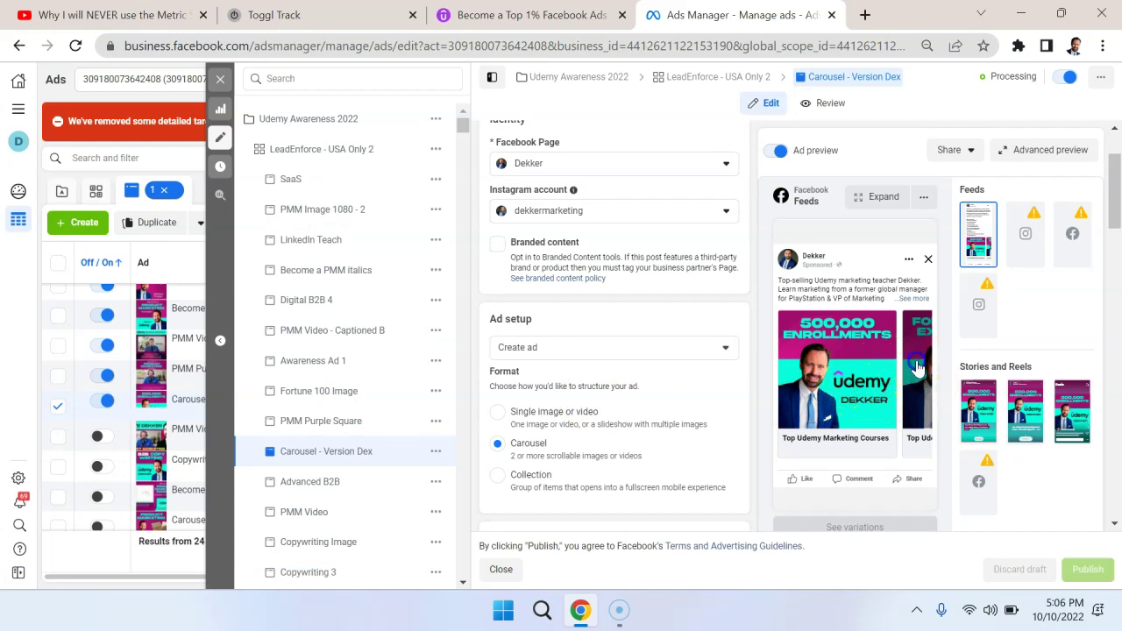
{"action": "left_click", "coordinate": [916, 369]}
{"action": "left_click", "coordinate": [928, 373]}
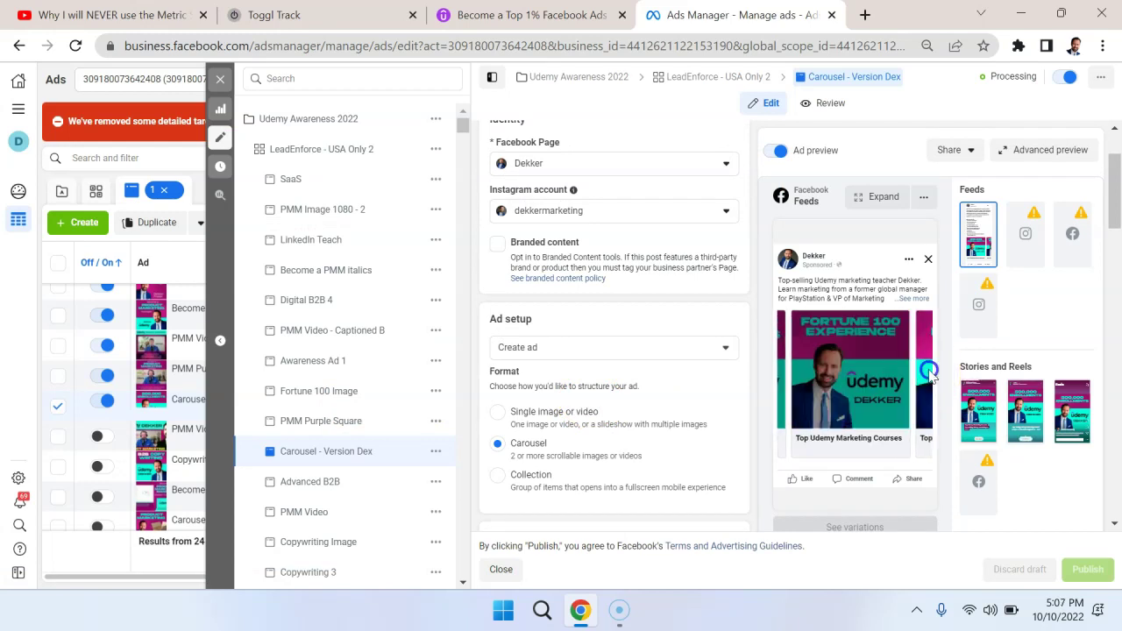
{"action": "left_click", "coordinate": [930, 373]}
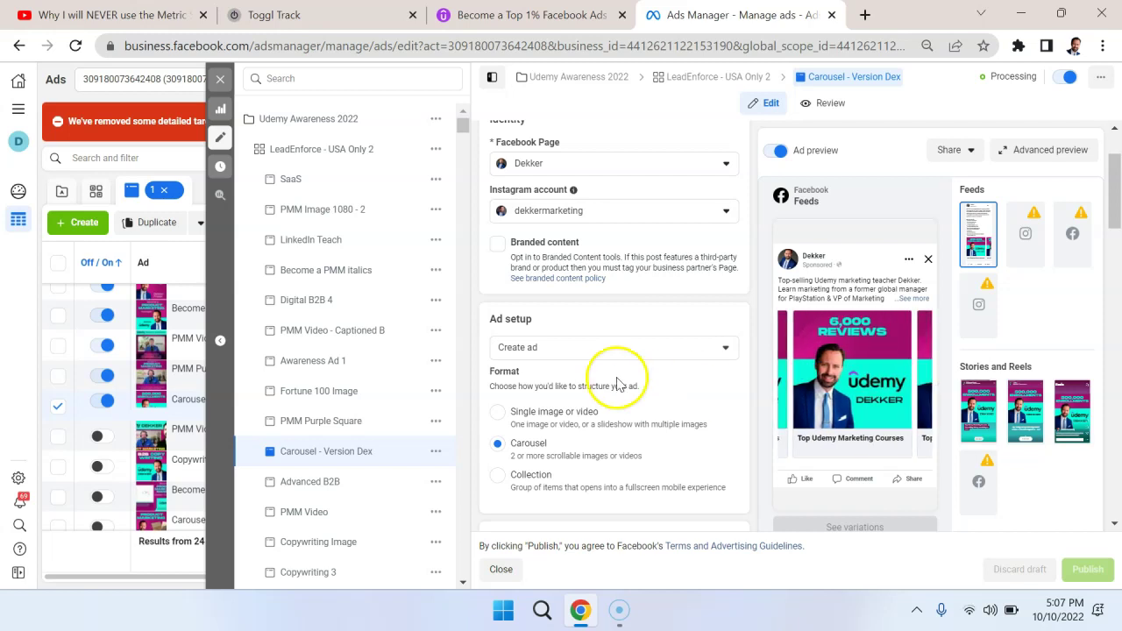
{"action": "scroll", "coordinate": [616, 381], "scroll_direction": "down", "scroll_amount": 2}
{"action": "scroll", "coordinate": [617, 381], "scroll_direction": "down", "scroll_amount": 8}
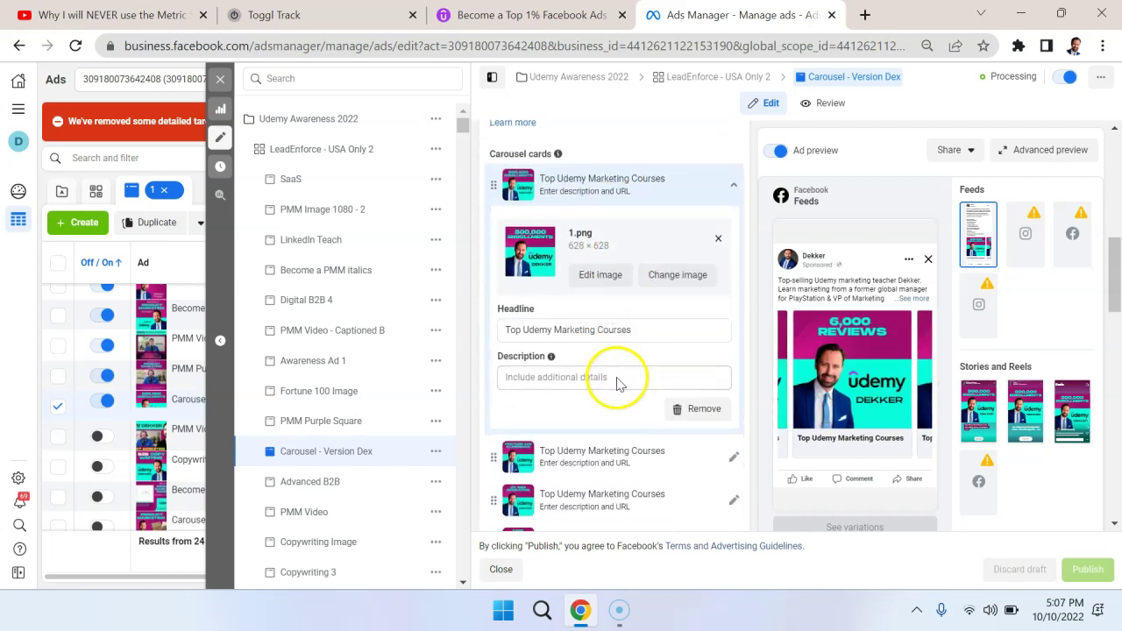
{"action": "scroll", "coordinate": [618, 377], "scroll_direction": "down", "scroll_amount": 5}
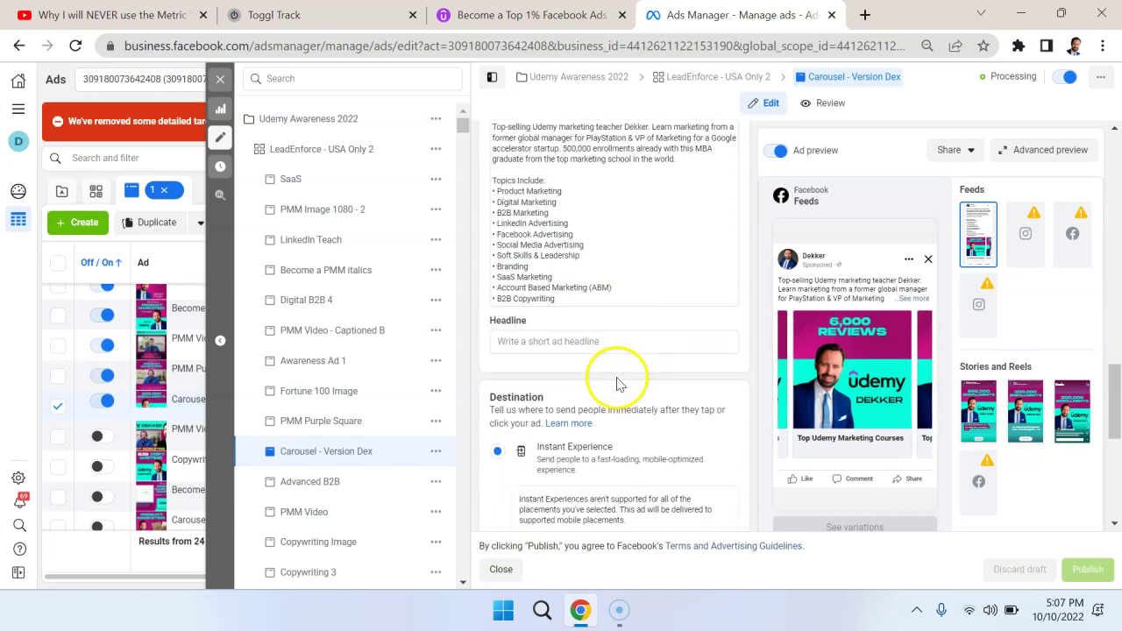
{"action": "scroll", "coordinate": [618, 383], "scroll_direction": "down", "scroll_amount": 1}
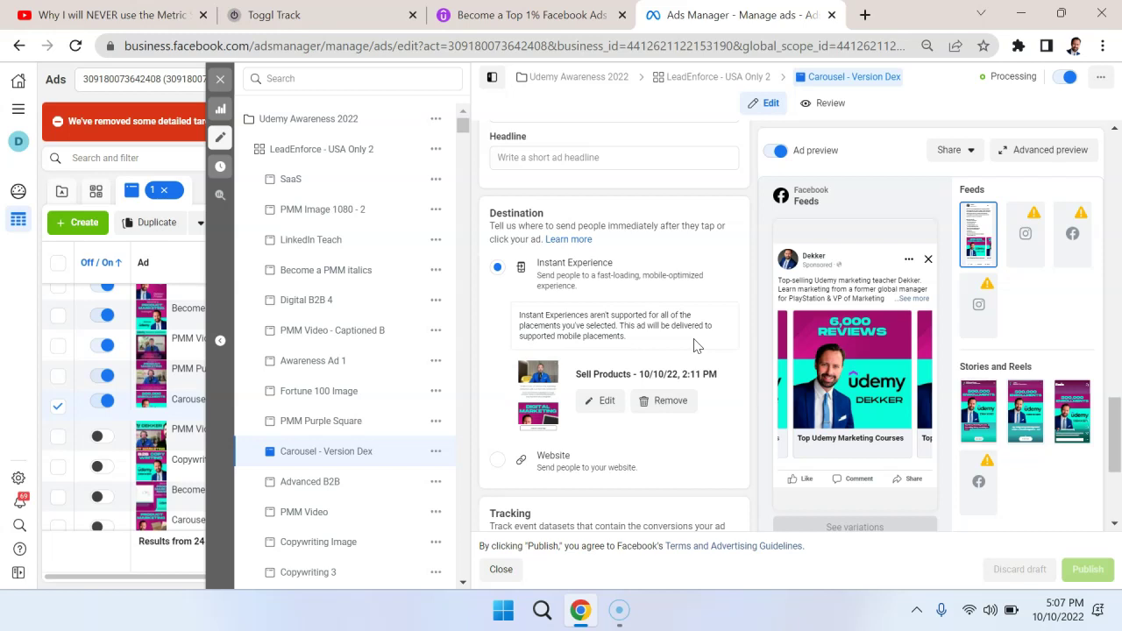
{"action": "left_click", "coordinate": [640, 324]}
{"action": "left_click", "coordinate": [602, 399]}
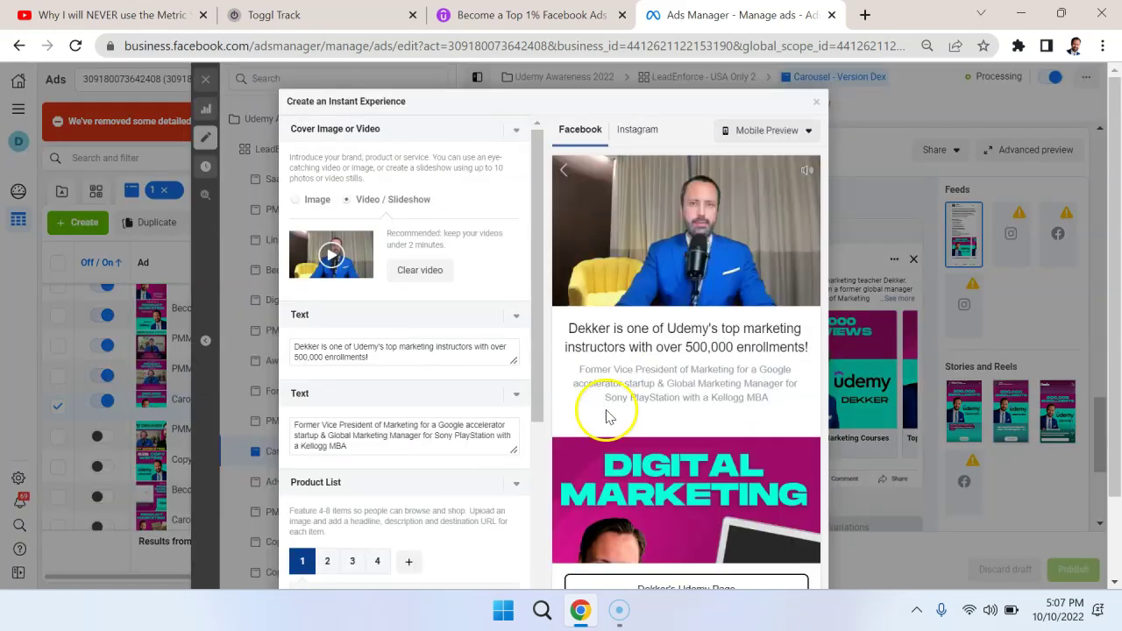
{"action": "scroll", "coordinate": [722, 393], "scroll_direction": "down", "scroll_amount": 9}
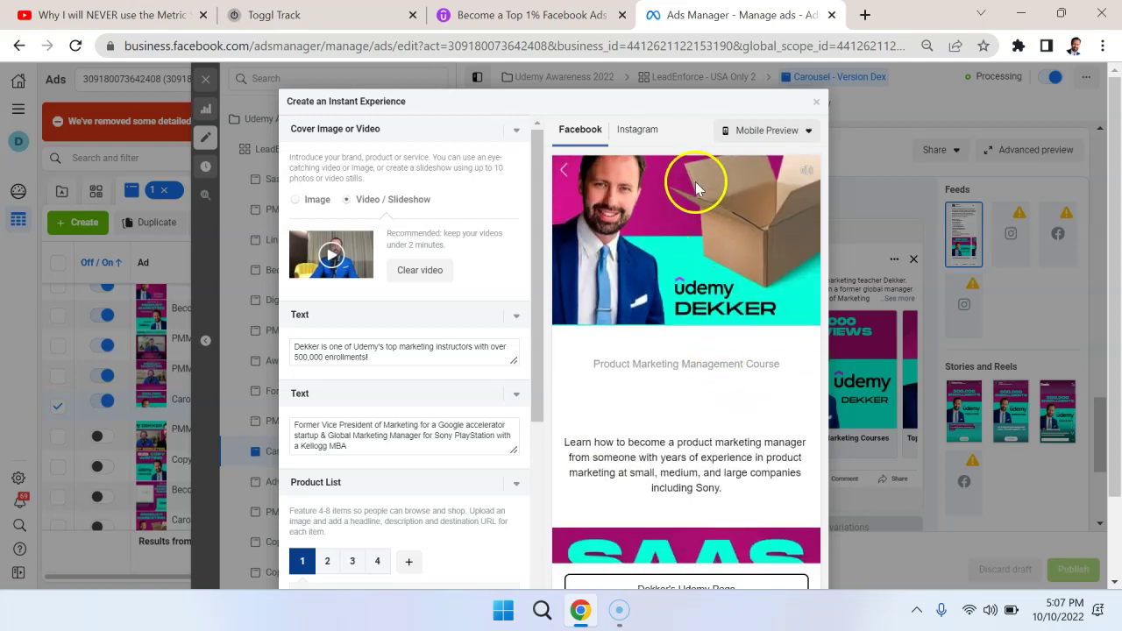
{"action": "scroll", "coordinate": [696, 181], "scroll_direction": "down", "scroll_amount": 8}
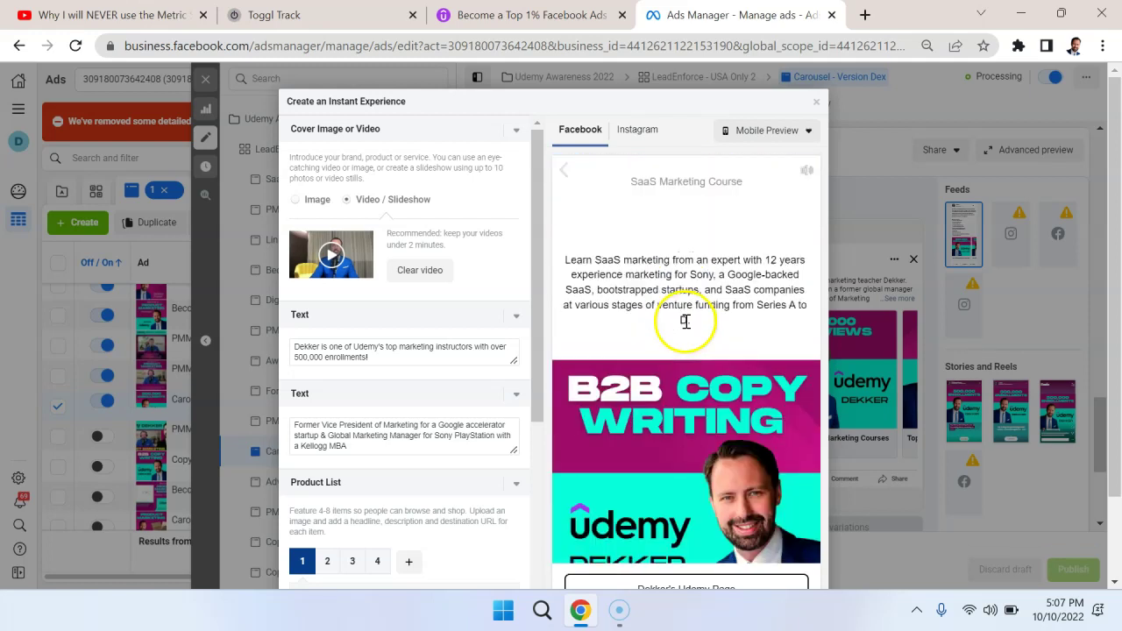
{"action": "left_click", "coordinate": [816, 101]}
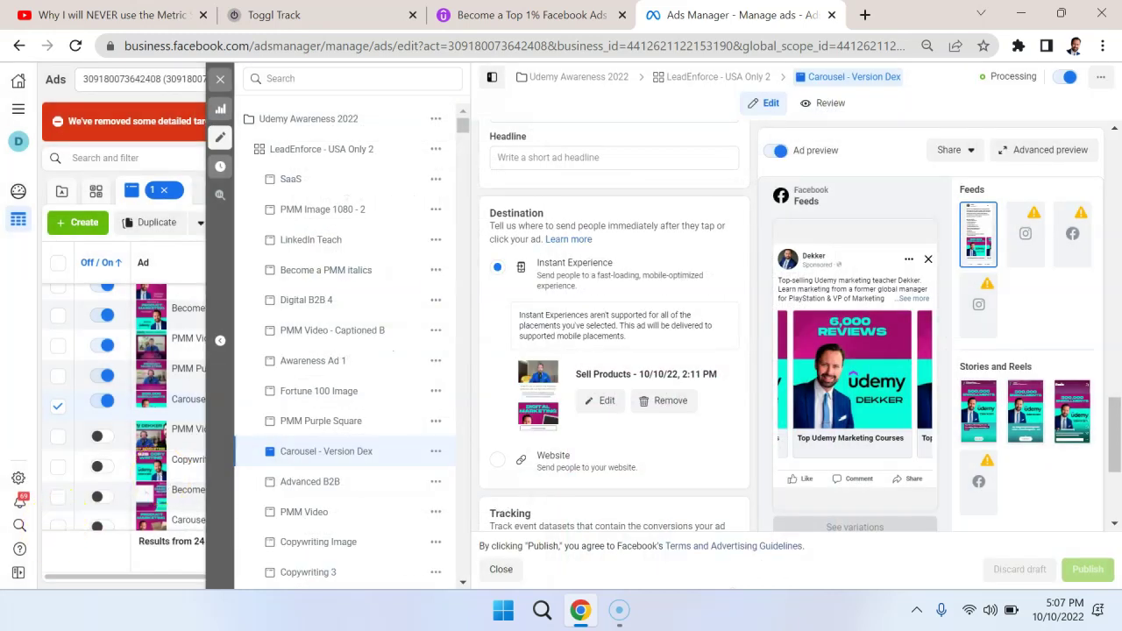
- Close the carousel editor, open Digital B2B 4, and set its destination to Instant Experience
{"action": "left_click", "coordinate": [402, 451]}
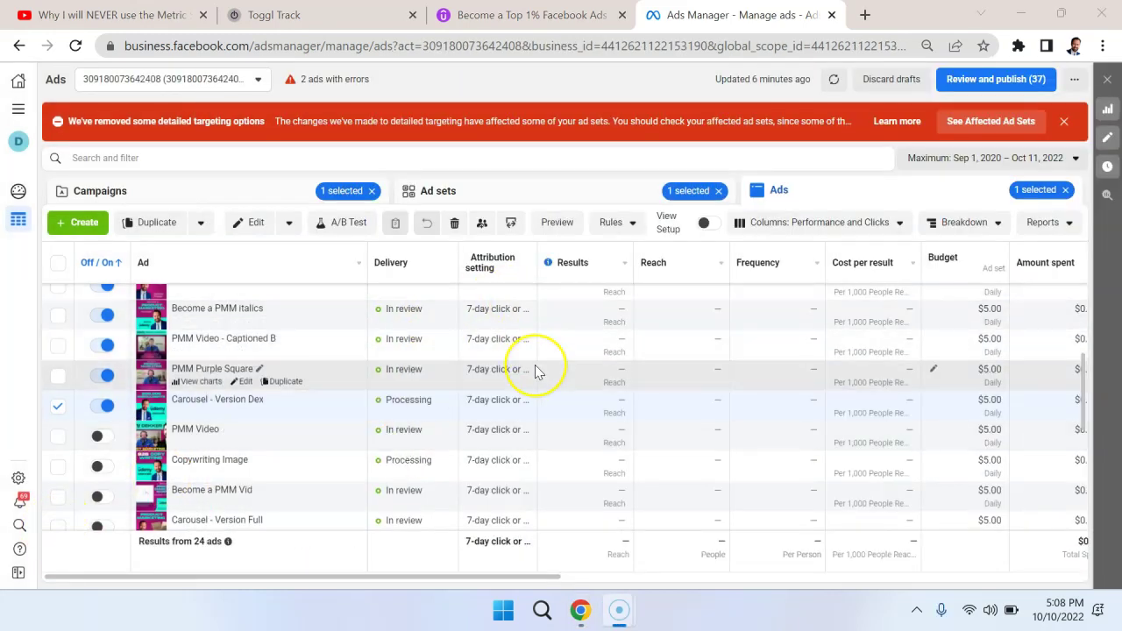
{"action": "scroll", "coordinate": [535, 368], "scroll_direction": "up", "scroll_amount": 3}
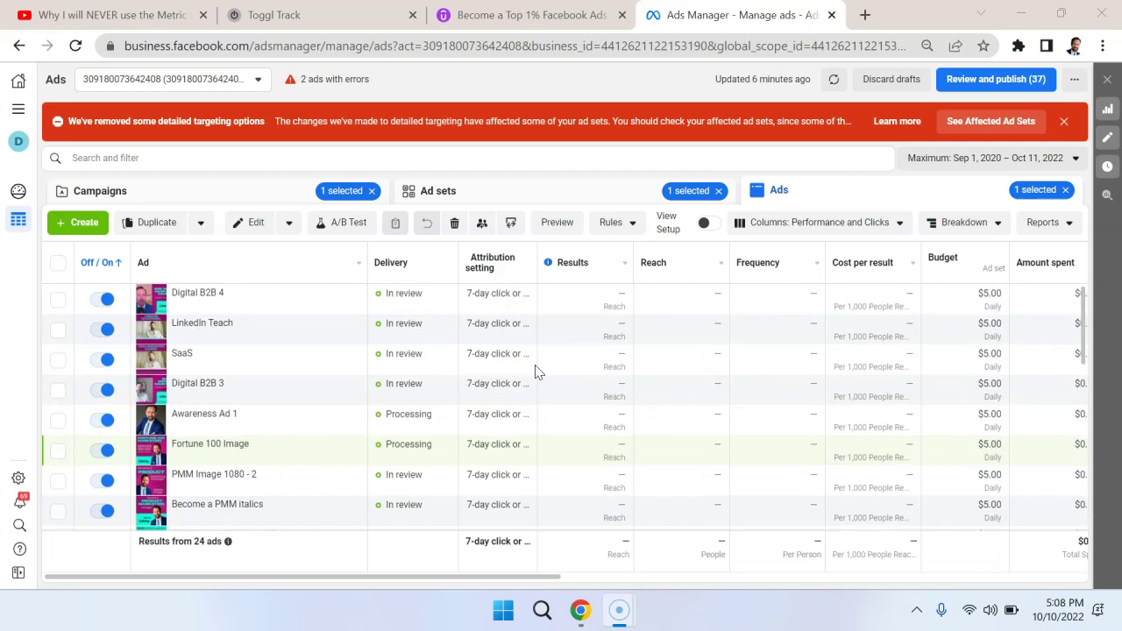
{"action": "left_click", "coordinate": [244, 309]}
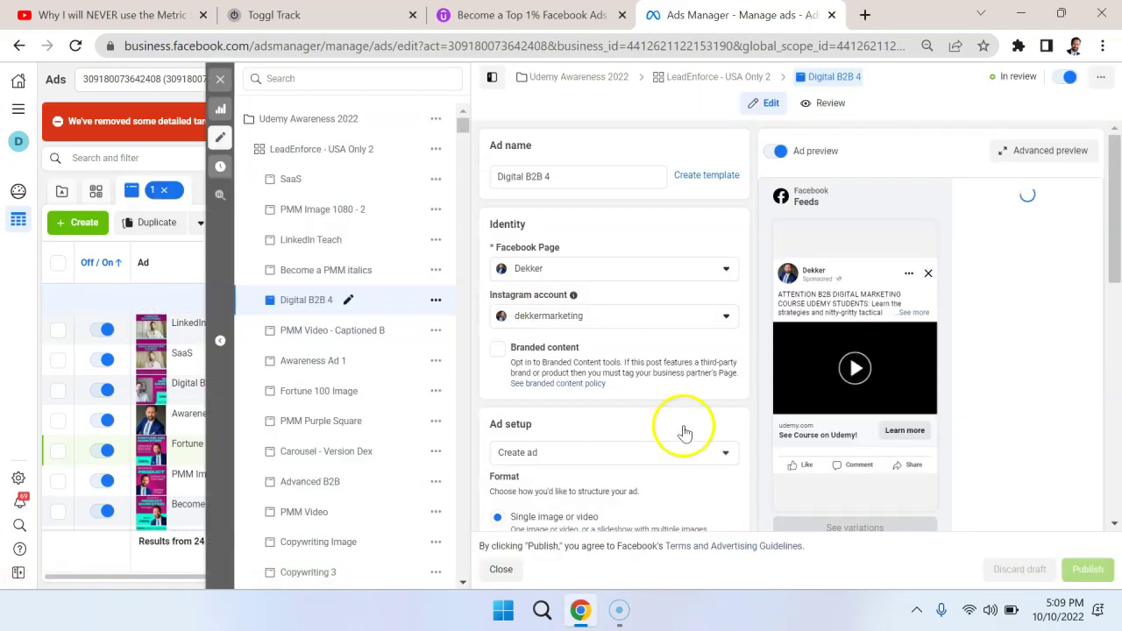
{"action": "scroll", "coordinate": [682, 430], "scroll_direction": "down", "scroll_amount": 3}
{"action": "scroll", "coordinate": [685, 430], "scroll_direction": "down", "scroll_amount": 6}
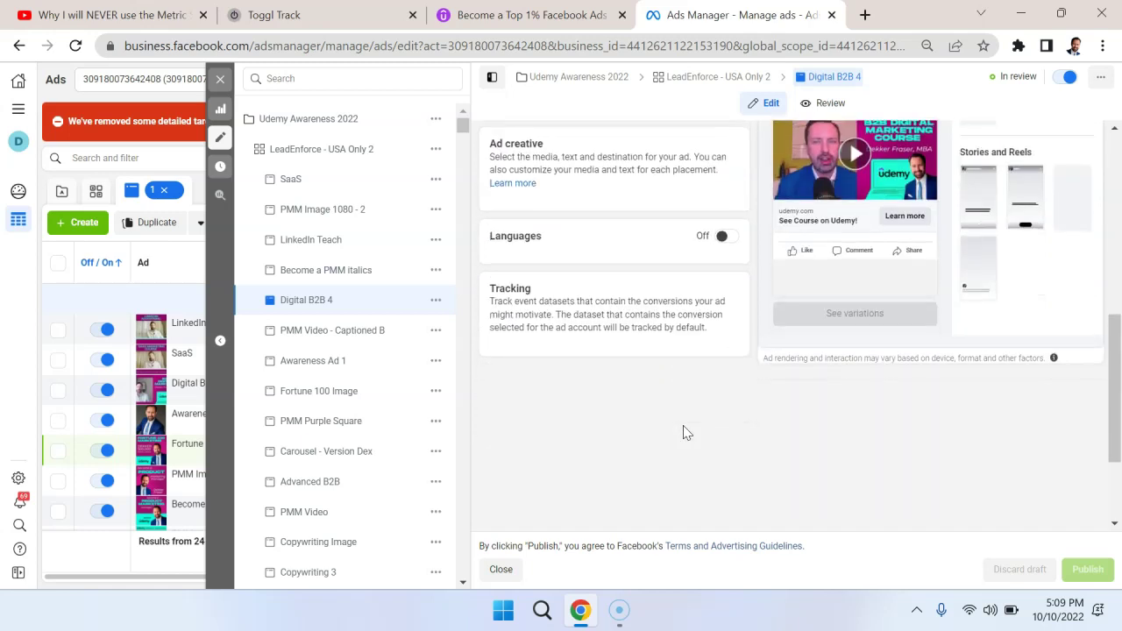
{"action": "scroll", "coordinate": [684, 428], "scroll_direction": "down", "scroll_amount": 8}
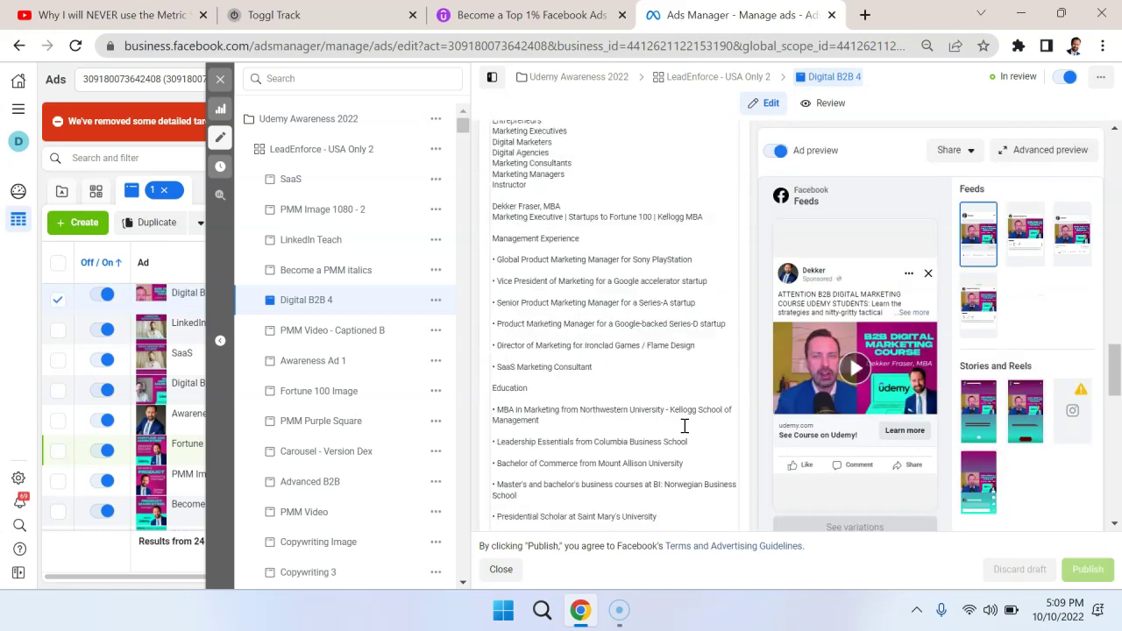
{"action": "scroll", "coordinate": [685, 429], "scroll_direction": "down", "scroll_amount": 2}
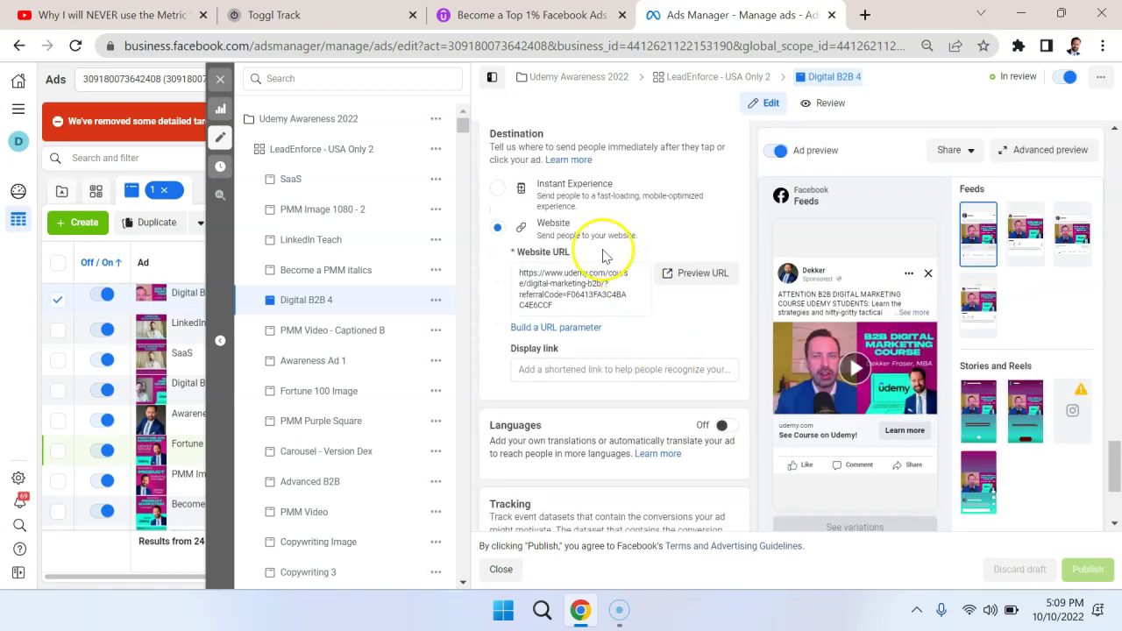
{"action": "left_click", "coordinate": [499, 191]}
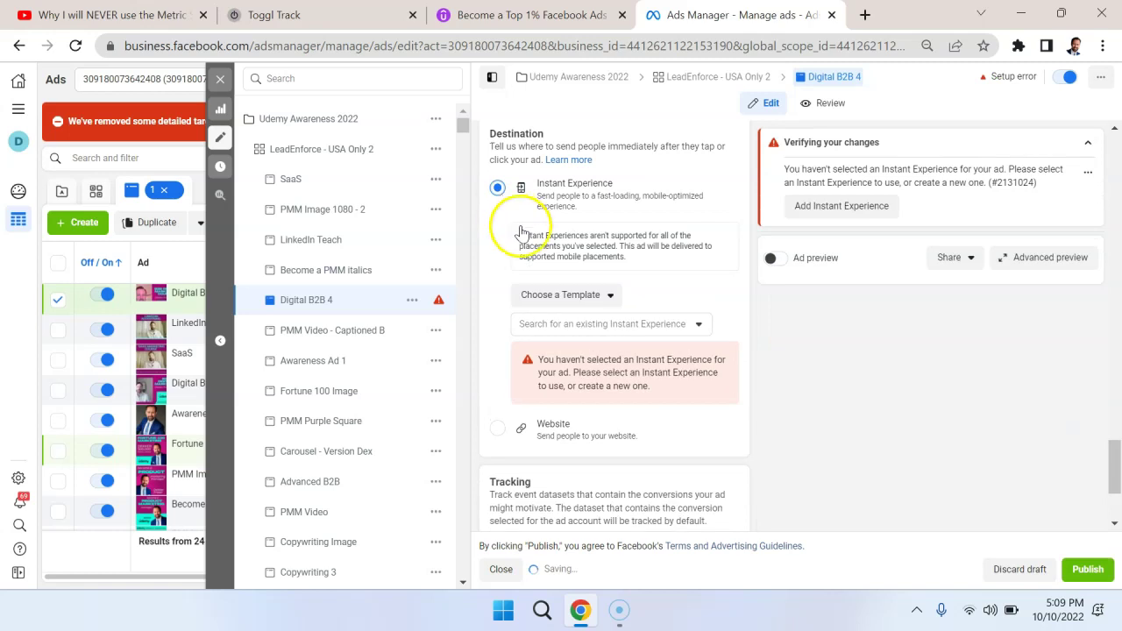
- Pick the Sell Products (Without Catalog) template from the Instant Experience template list
{"action": "left_click", "coordinate": [602, 297]}
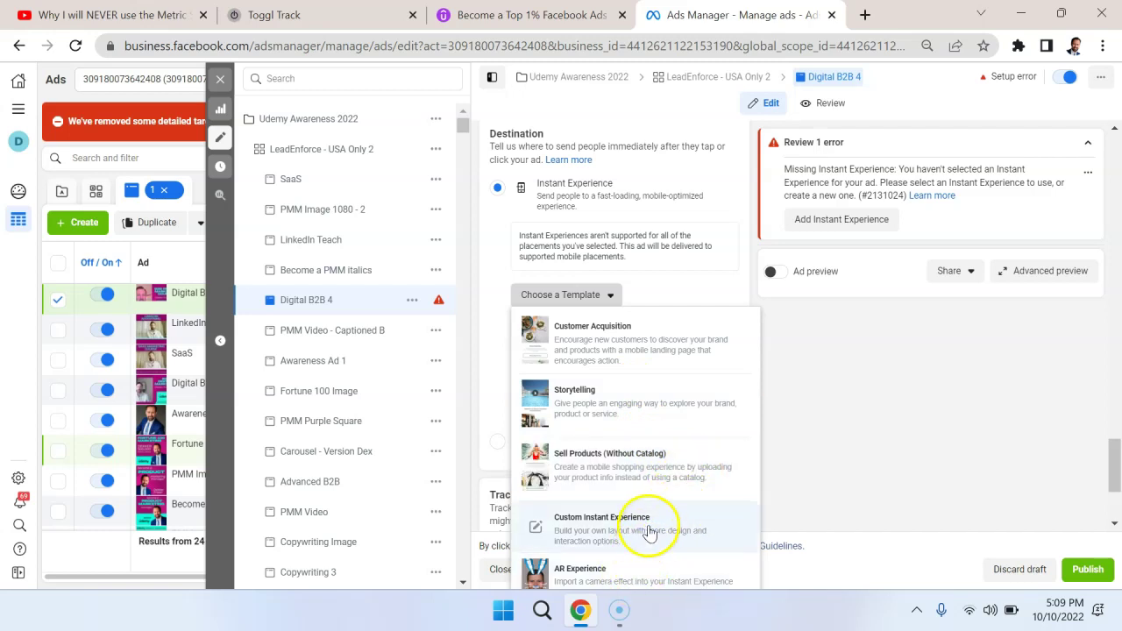
{"action": "left_click", "coordinate": [669, 480]}
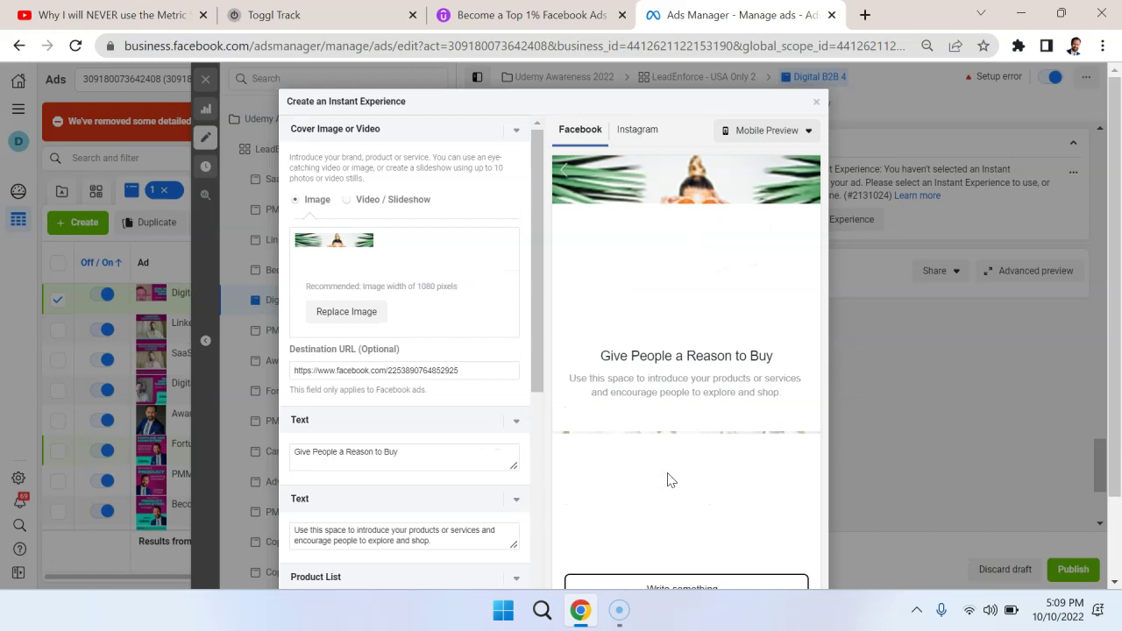
- Replace the Instant Experience cover image with the laptop photo from the account images
{"action": "left_click", "coordinate": [360, 308]}
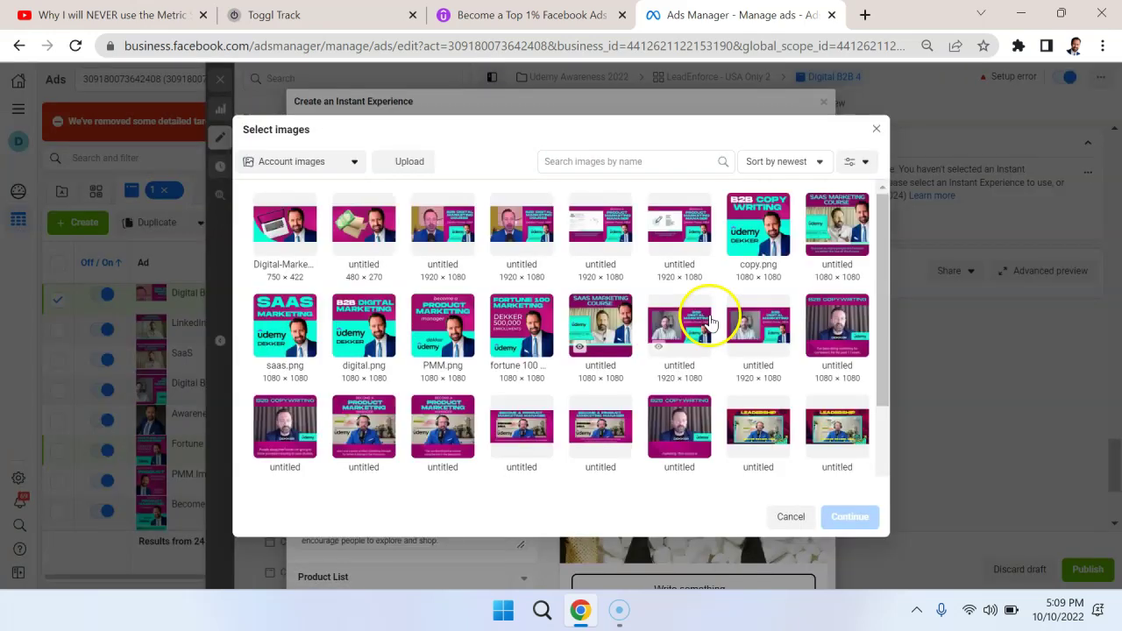
{"action": "left_click", "coordinate": [285, 221]}
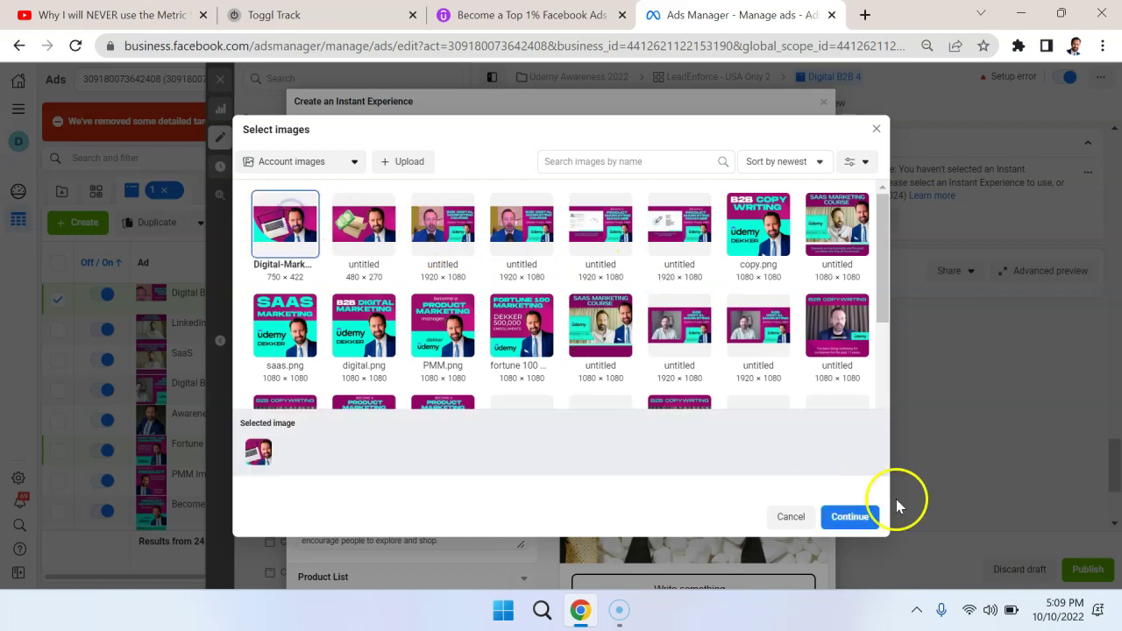
{"action": "left_click", "coordinate": [866, 517]}
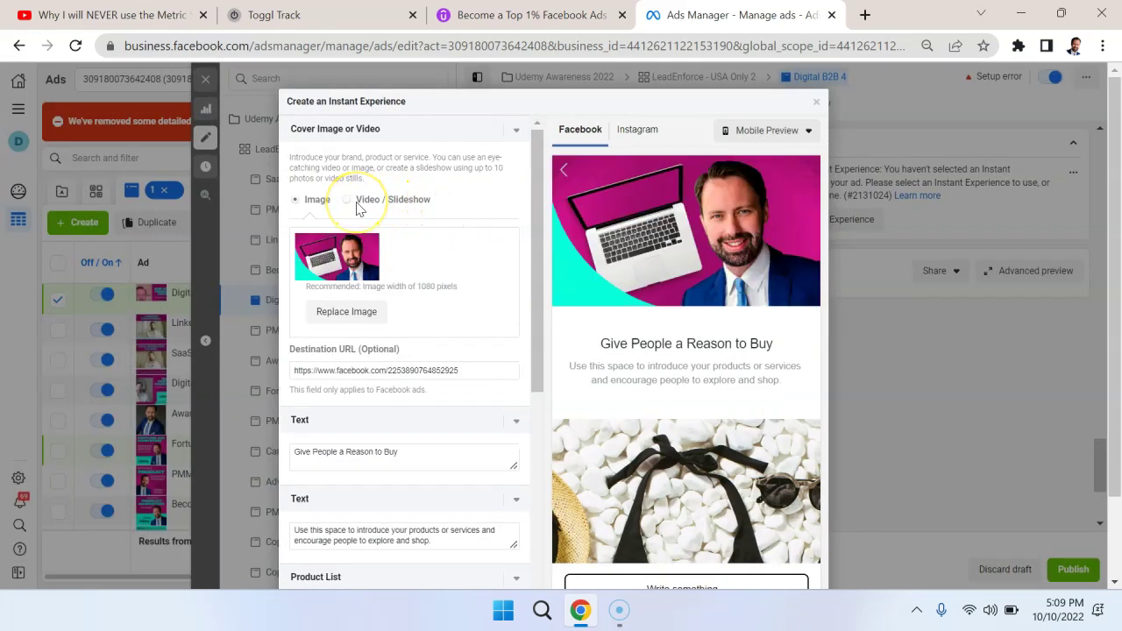
- Rewrite the first intro text as 'The Best Running Shoes on the Planet!' with the XYZ brand mention
{"action": "scroll", "coordinate": [409, 300], "scroll_direction": "down", "scroll_amount": 2}
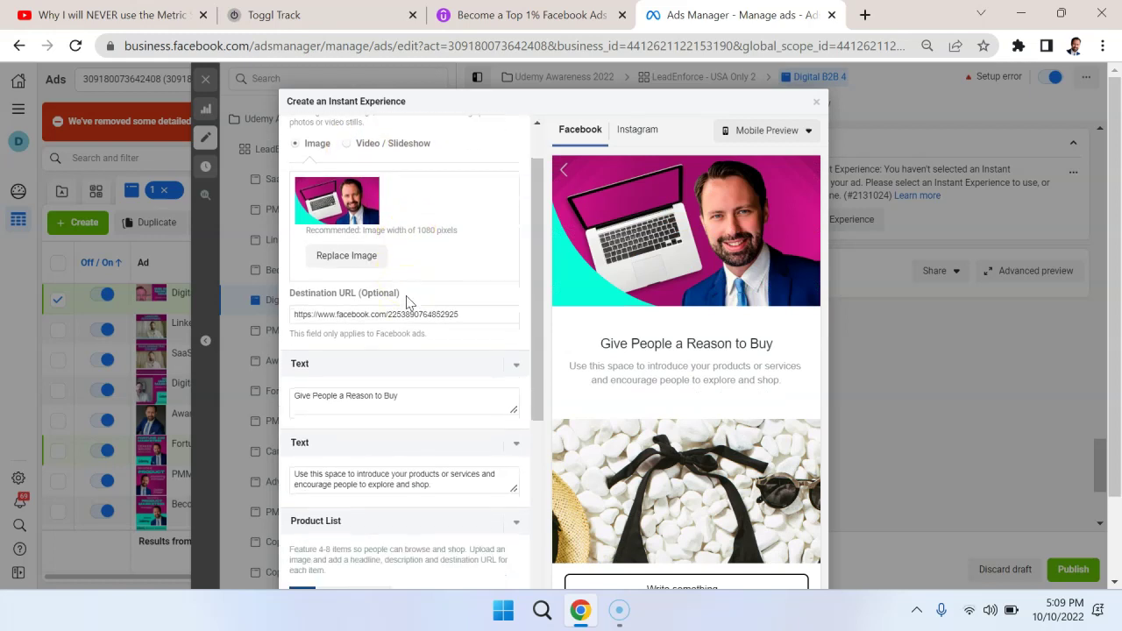
{"action": "triple_click", "coordinate": [366, 369]}
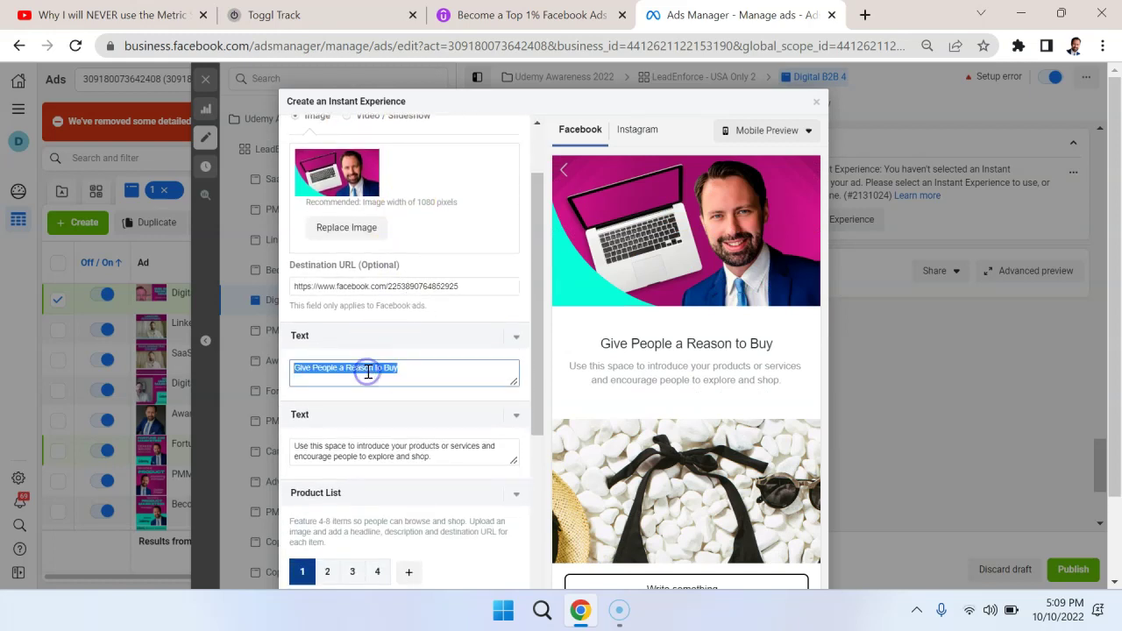
{"action": "key", "text": "BackSpace"}
{"action": "type", "text": "The Bes"}
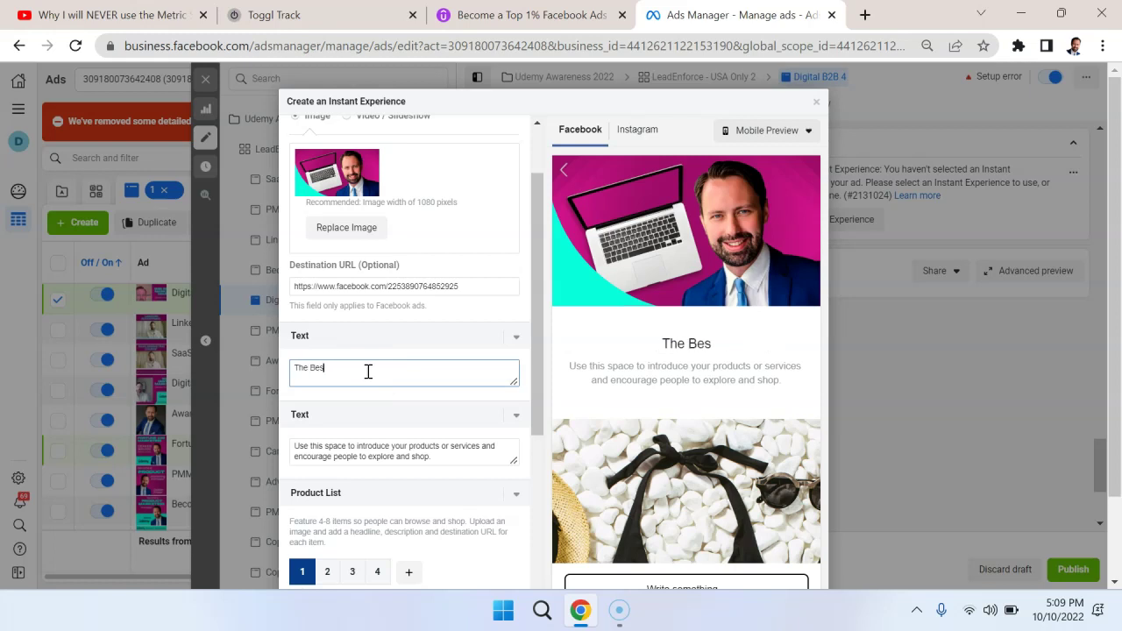
{"action": "type", "text": "t Running Shoes on"}
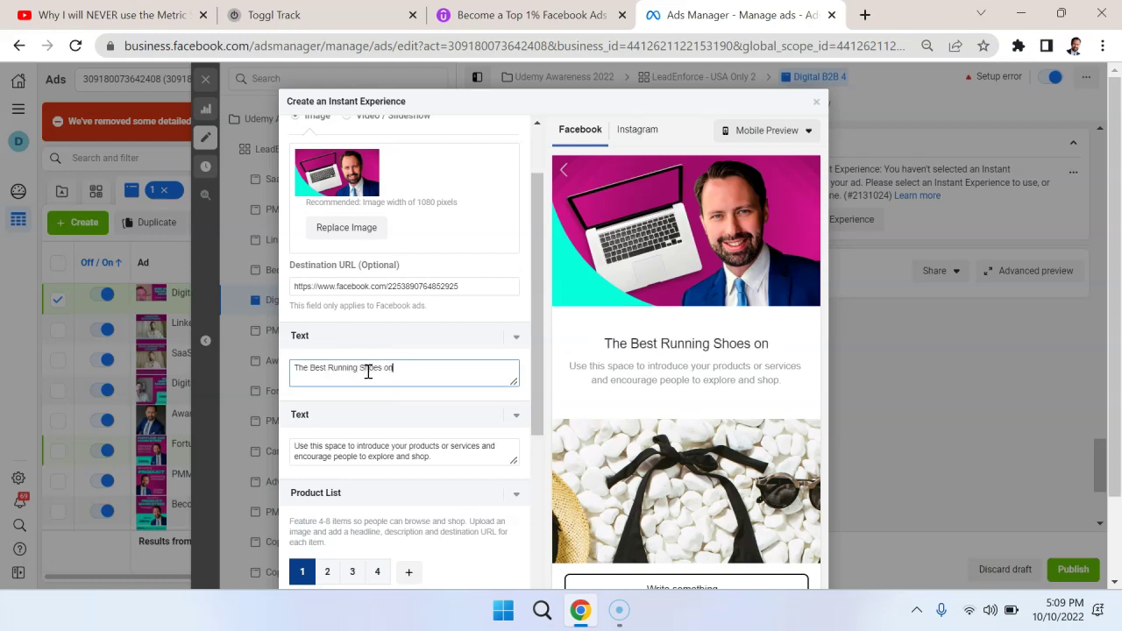
{"action": "type", "text": " the Planet!"}
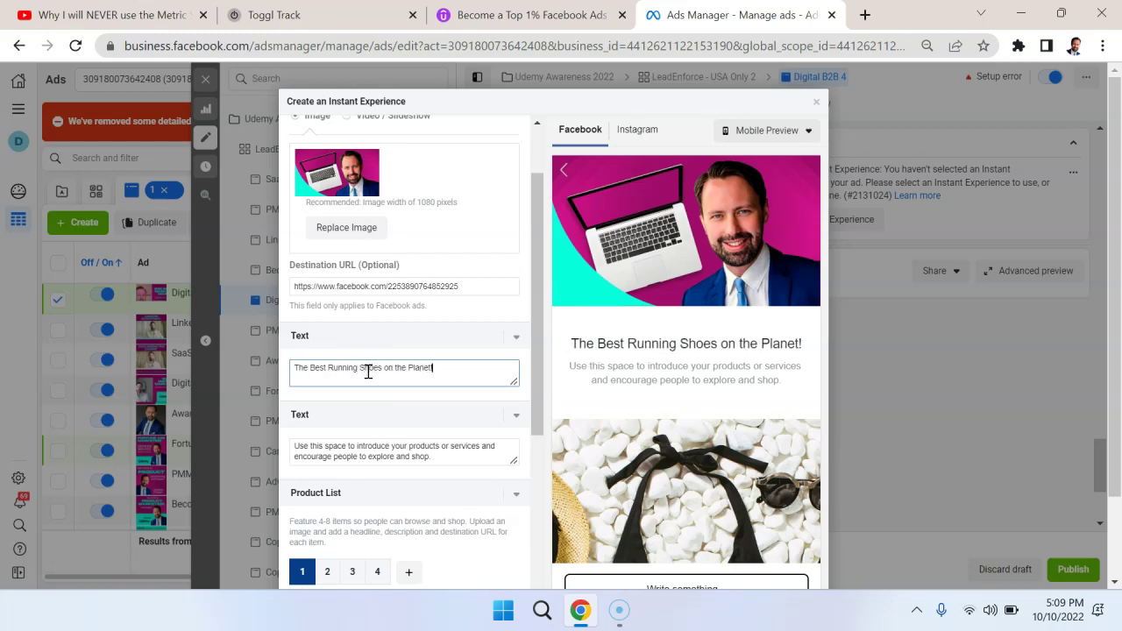
{"action": "left_click", "coordinate": [296, 372]}
{"action": "left_click", "coordinate": [452, 359]}
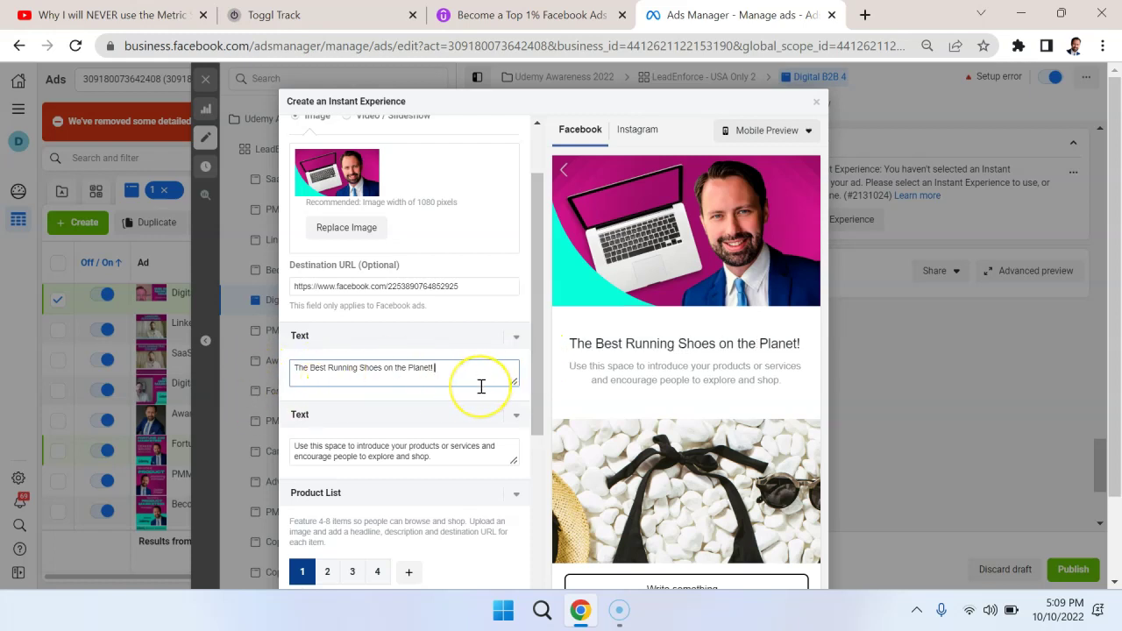
{"action": "type", "text": "XYZ Brand."}
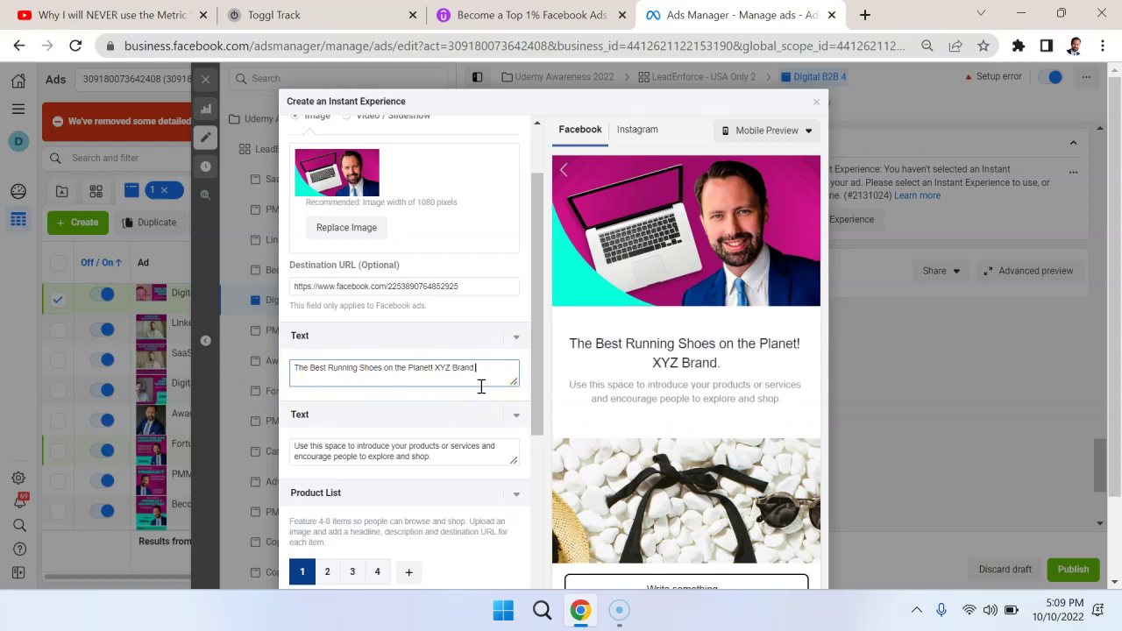
- Replace the second intro text with 'Olympic runners always trust our brand for endurance running'
{"action": "scroll", "coordinate": [482, 387], "scroll_direction": "down", "scroll_amount": 2}
{"action": "left_click_drag", "start_coordinate": [444, 281], "coordinate": [280, 253]}
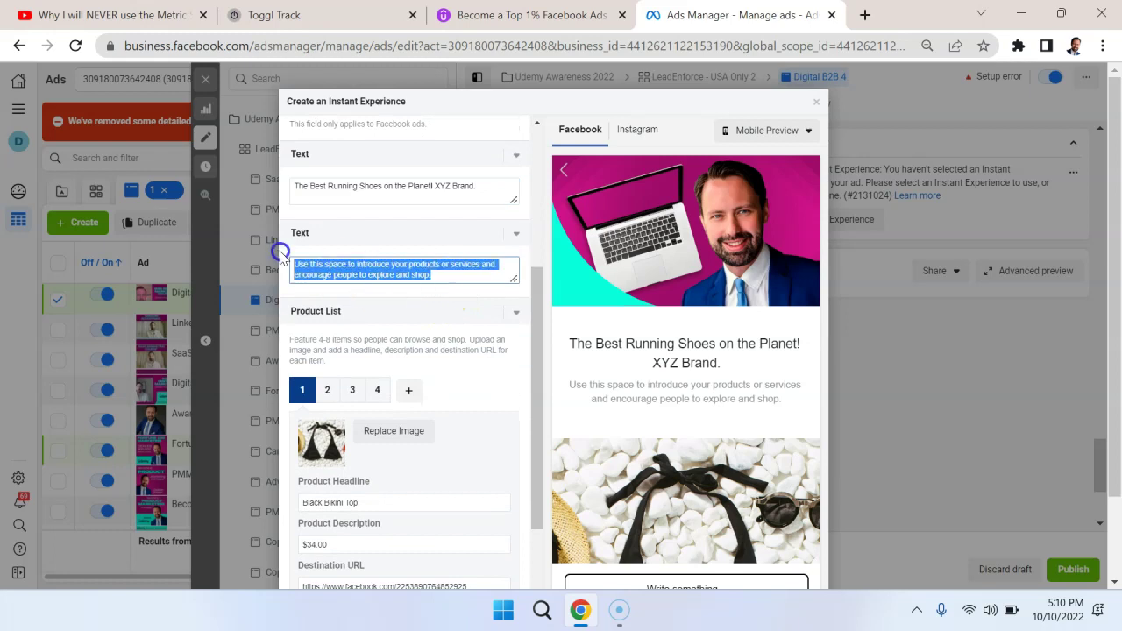
{"action": "key", "text": "BackSpace"}
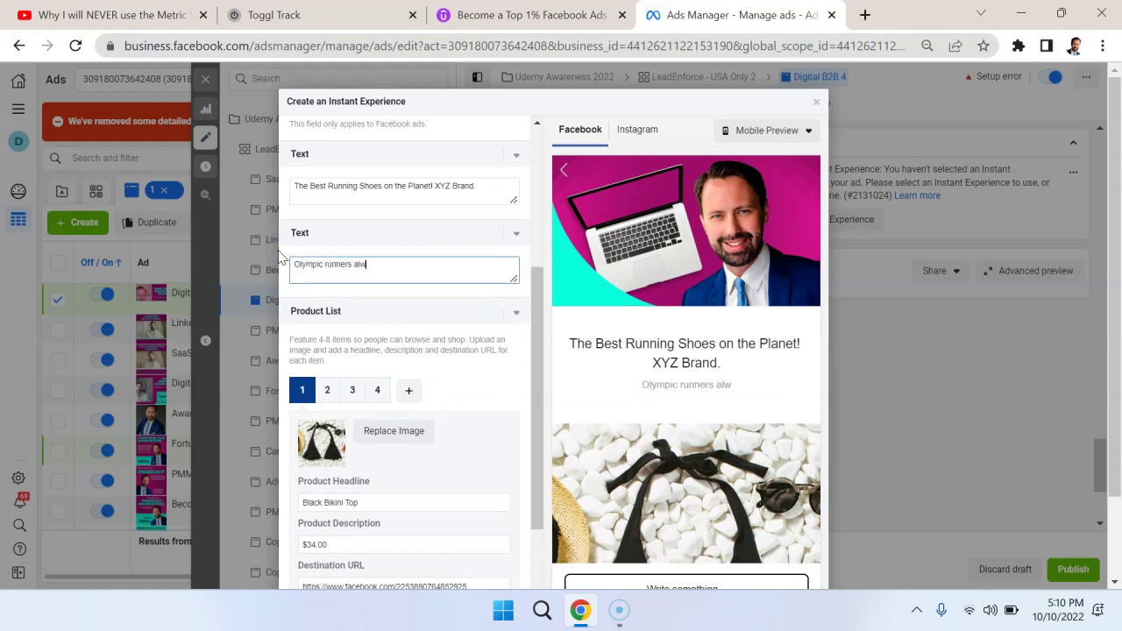
{"action": "type", "text": "Olympic runners always trust our brand for"}
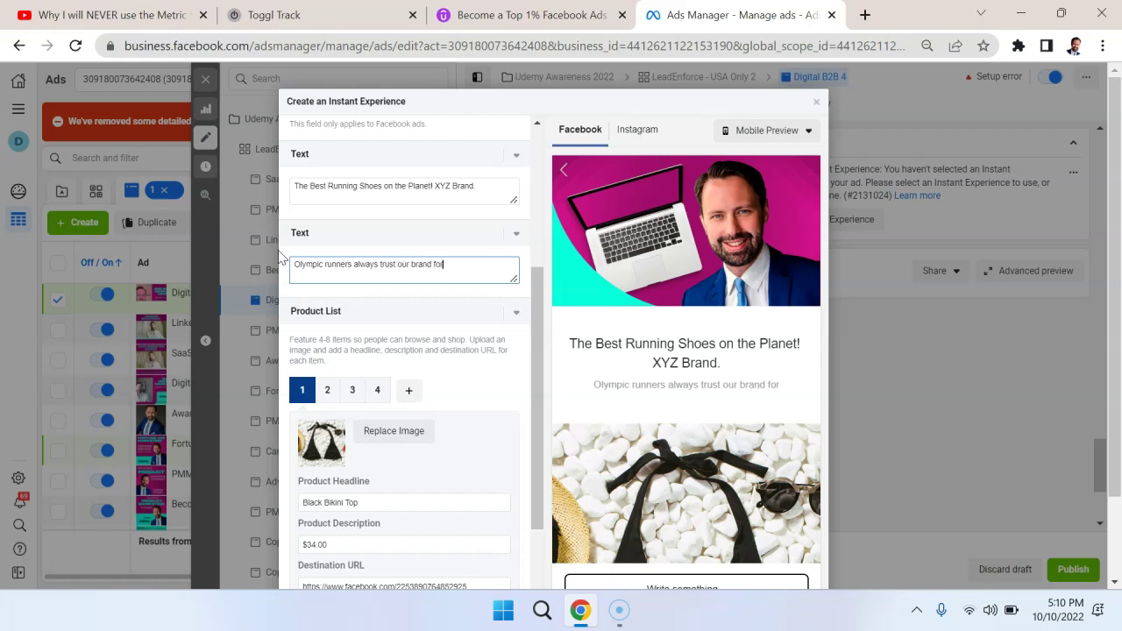
{"action": "type", "text": " endurance running shoes."}
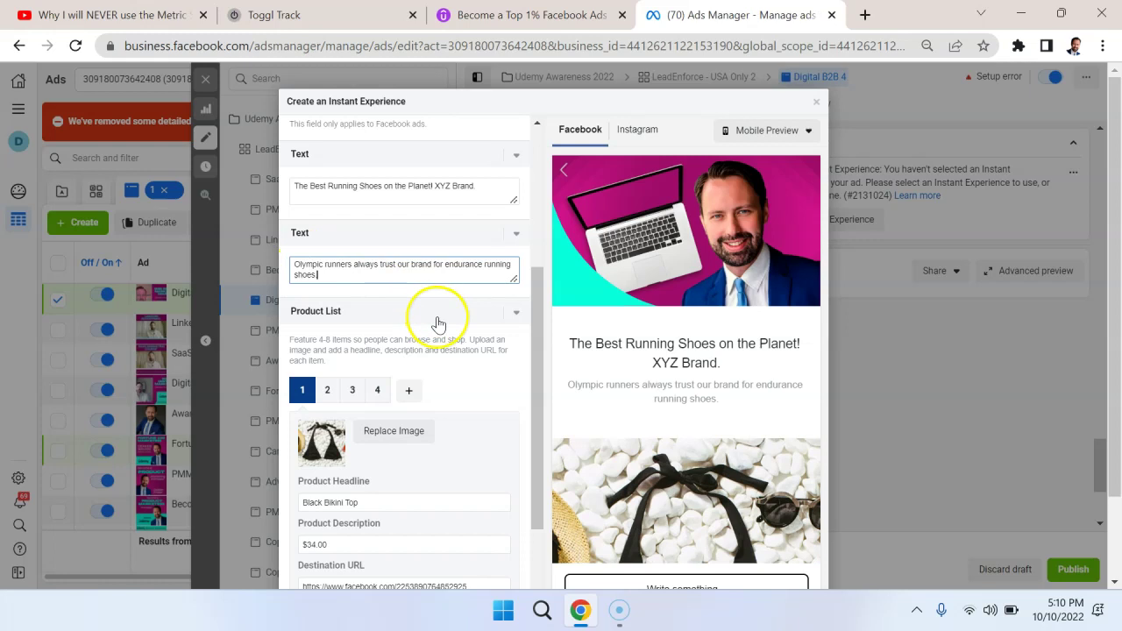
{"action": "scroll", "coordinate": [435, 323], "scroll_direction": "down", "scroll_amount": 2}
- Give the first product the second account image and a $64.00 price description
{"action": "scroll", "coordinate": [438, 325], "scroll_direction": "down", "scroll_amount": 1}
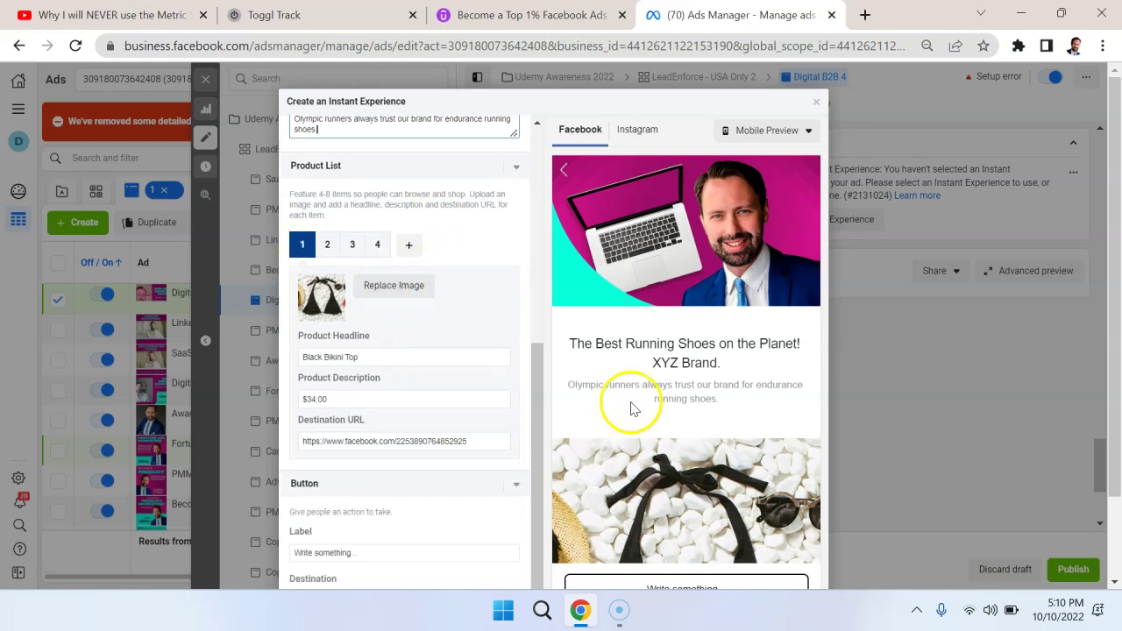
{"action": "left_click", "coordinate": [383, 294]}
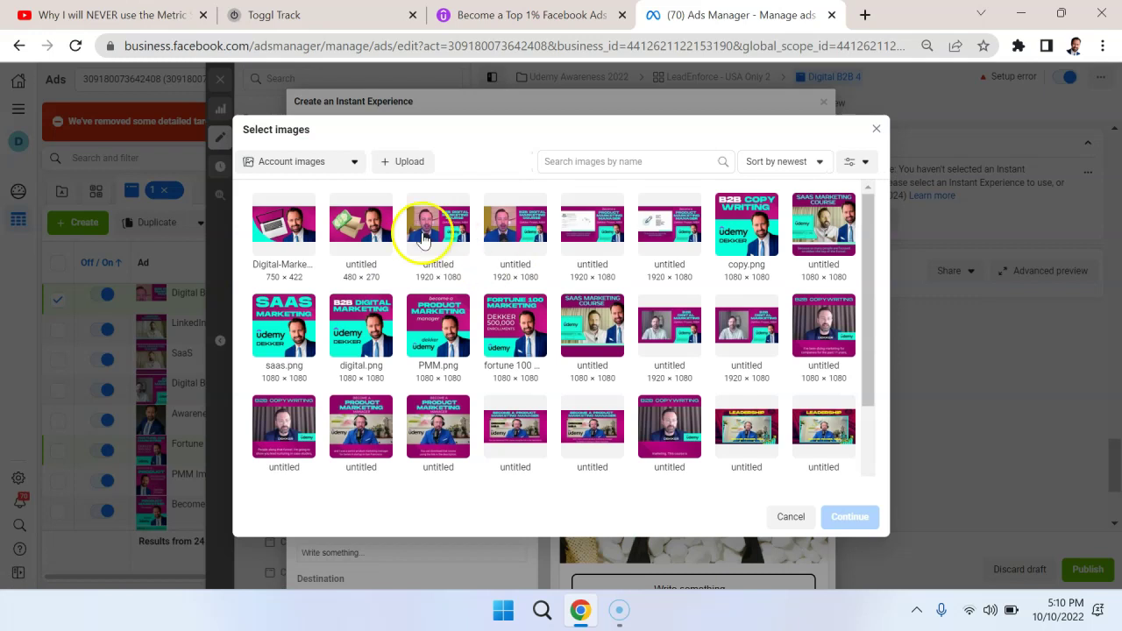
{"action": "left_click", "coordinate": [357, 221]}
{"action": "left_click", "coordinate": [846, 515]}
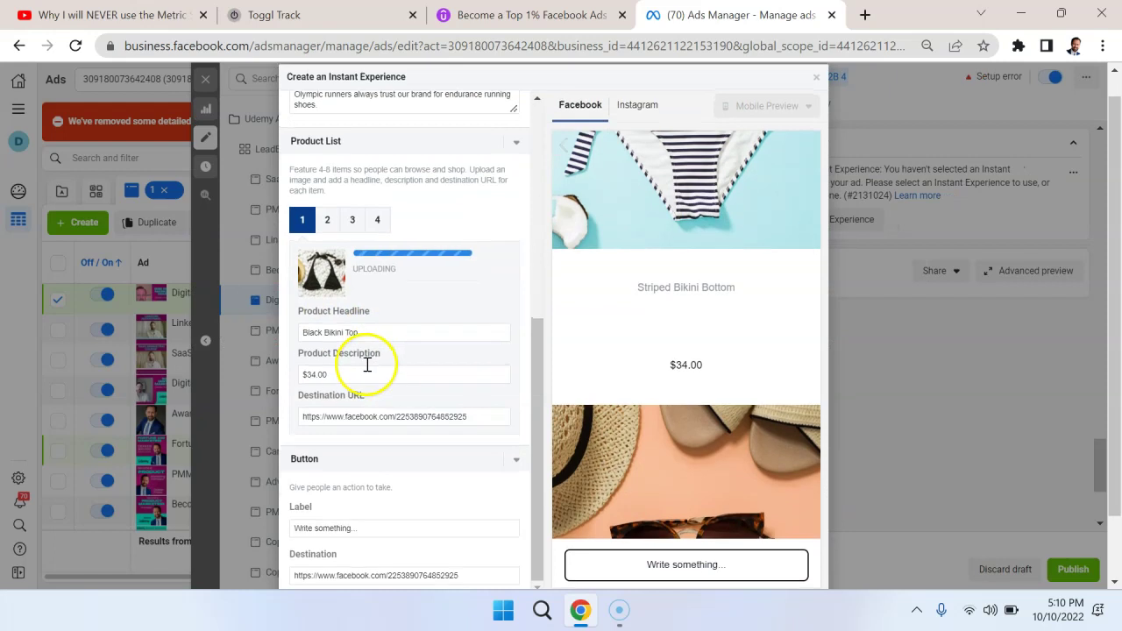
{"action": "left_click", "coordinate": [353, 374]}
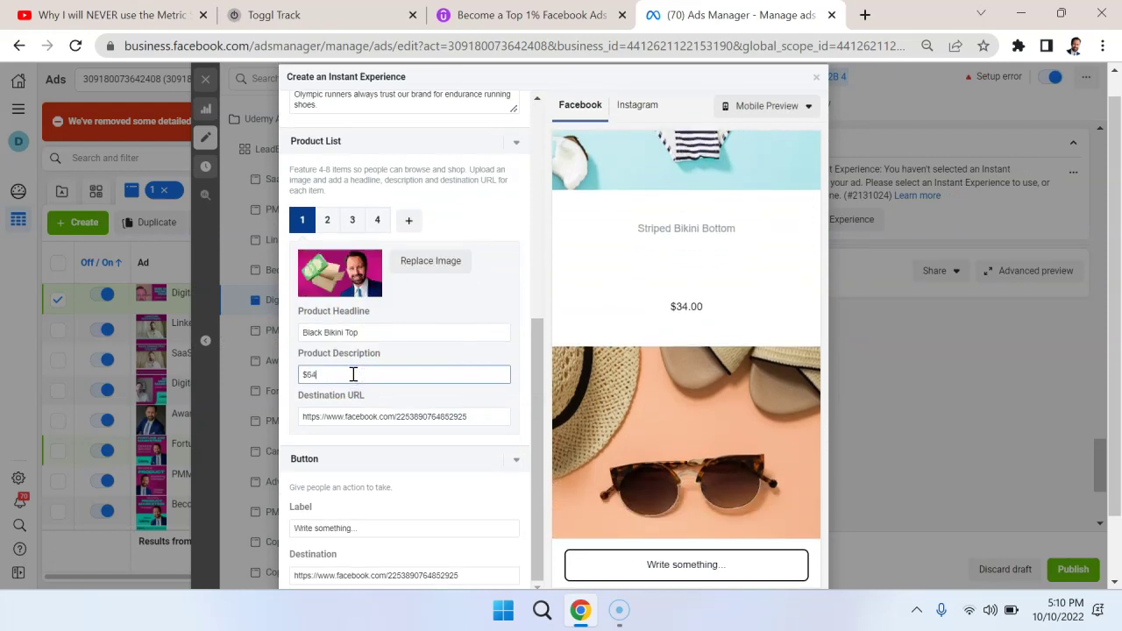
- Rename the product headline to 'Dryfit purple running shirt' and clear its destination URL
{"action": "left_click", "coordinate": [360, 331]}
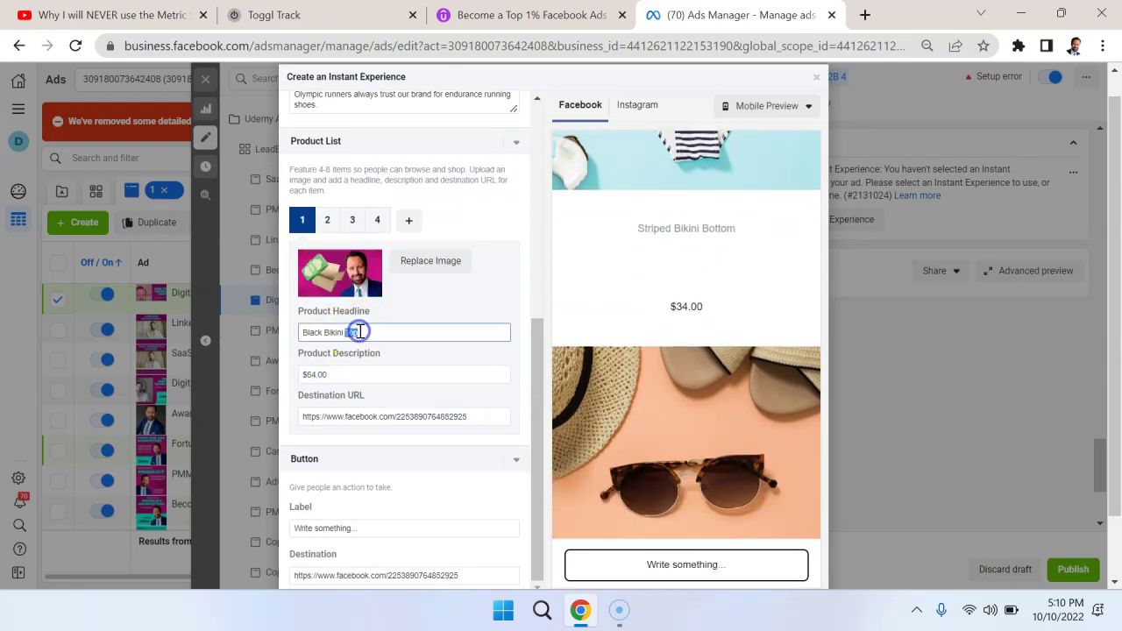
{"action": "key", "text": "ctrl+a"}
{"action": "type", "text": "D"}
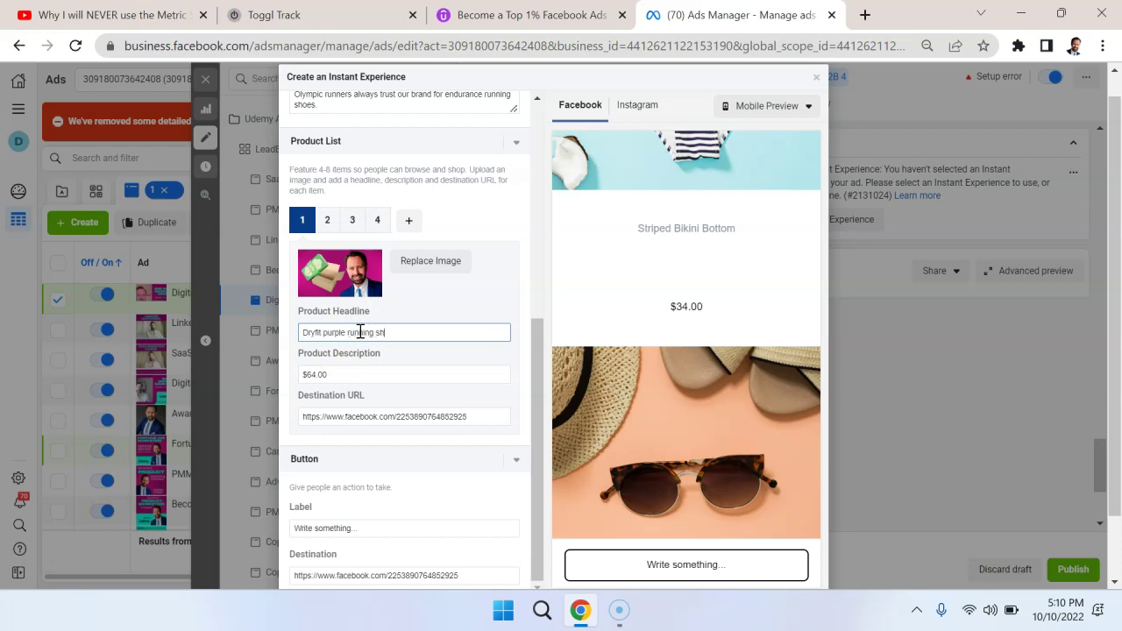
{"action": "type", "text": "ryfit purple running shirt"}
{"action": "left_click", "coordinate": [395, 416]}
{"action": "key", "text": "ctrl+a"}
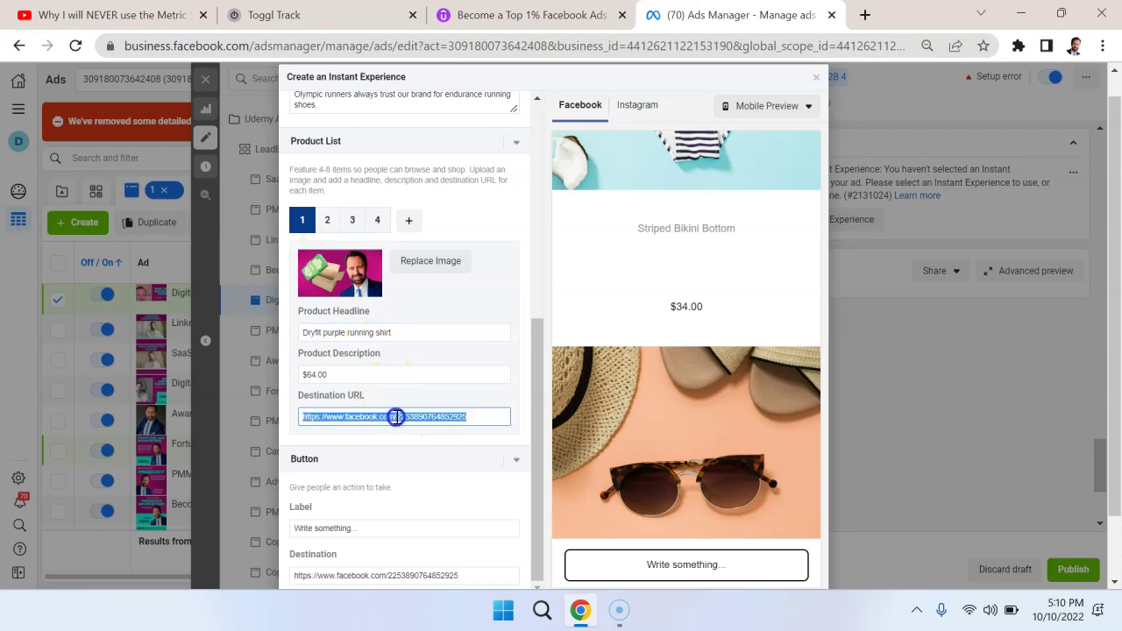
{"action": "key", "text": "BackSpace"}
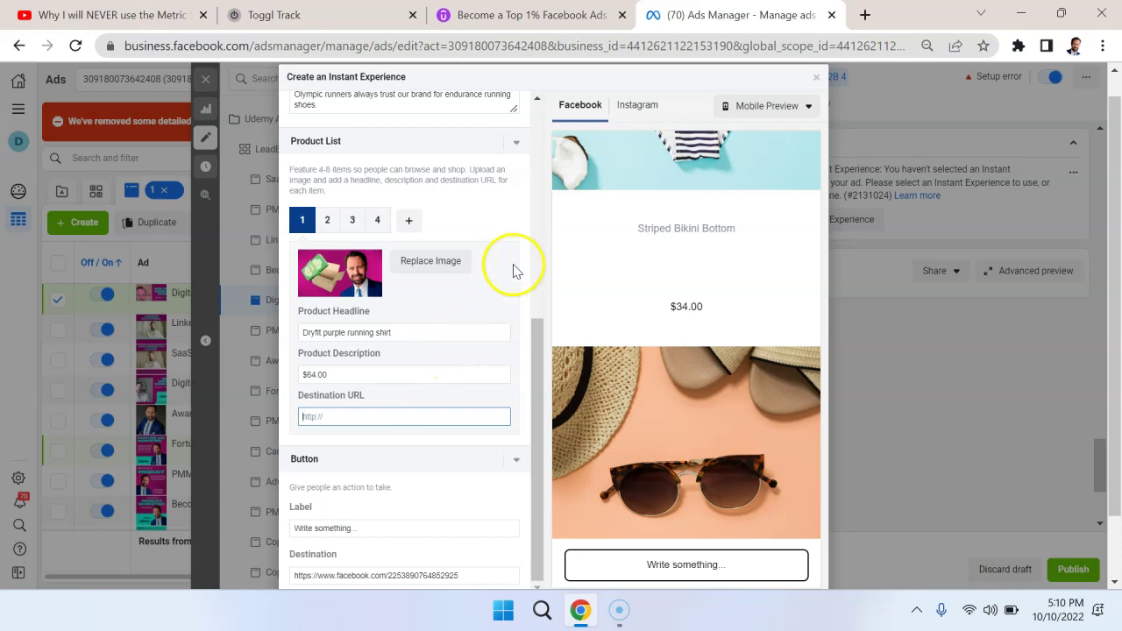
- Review products 2–4, then add a fifth product using the copy.png image
{"action": "left_click", "coordinate": [507, 231]}
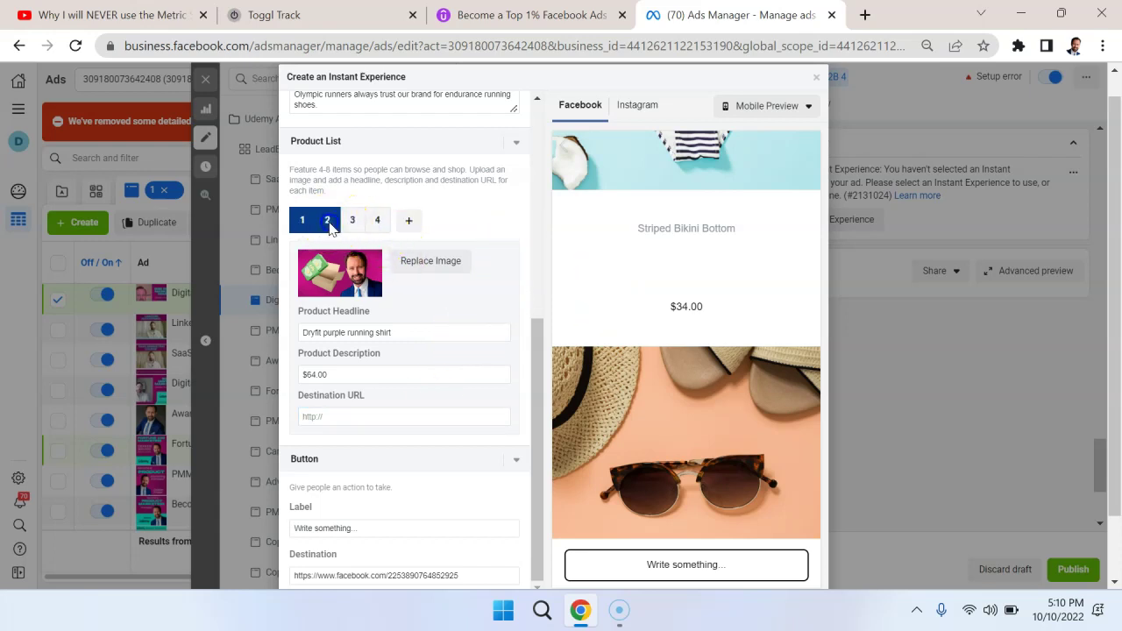
{"action": "left_click", "coordinate": [327, 220]}
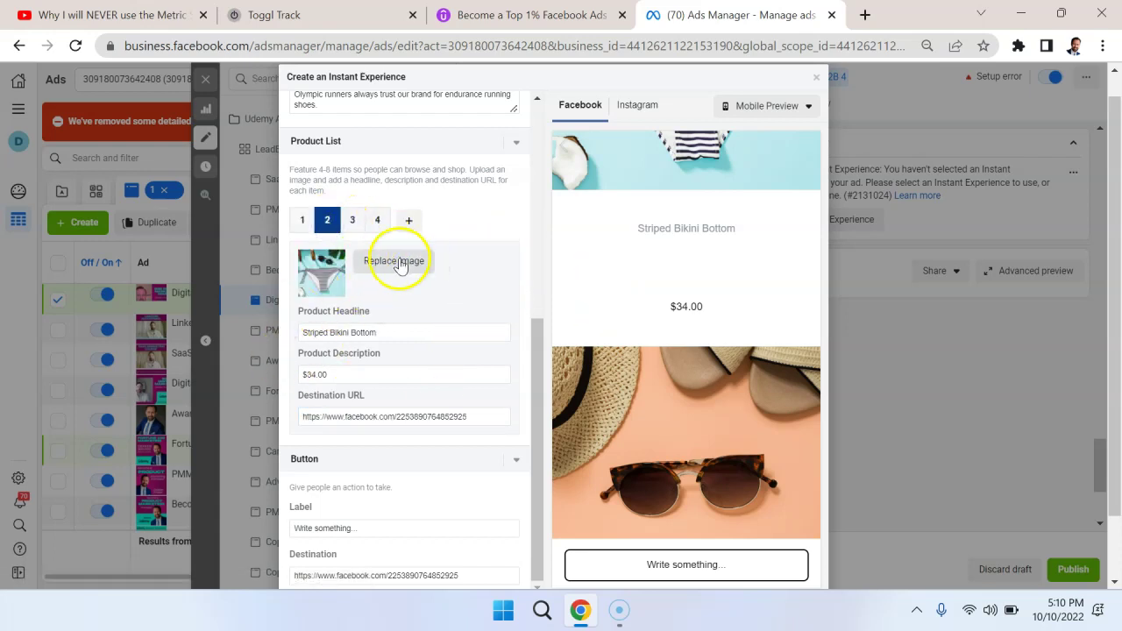
{"action": "left_click", "coordinate": [353, 224]}
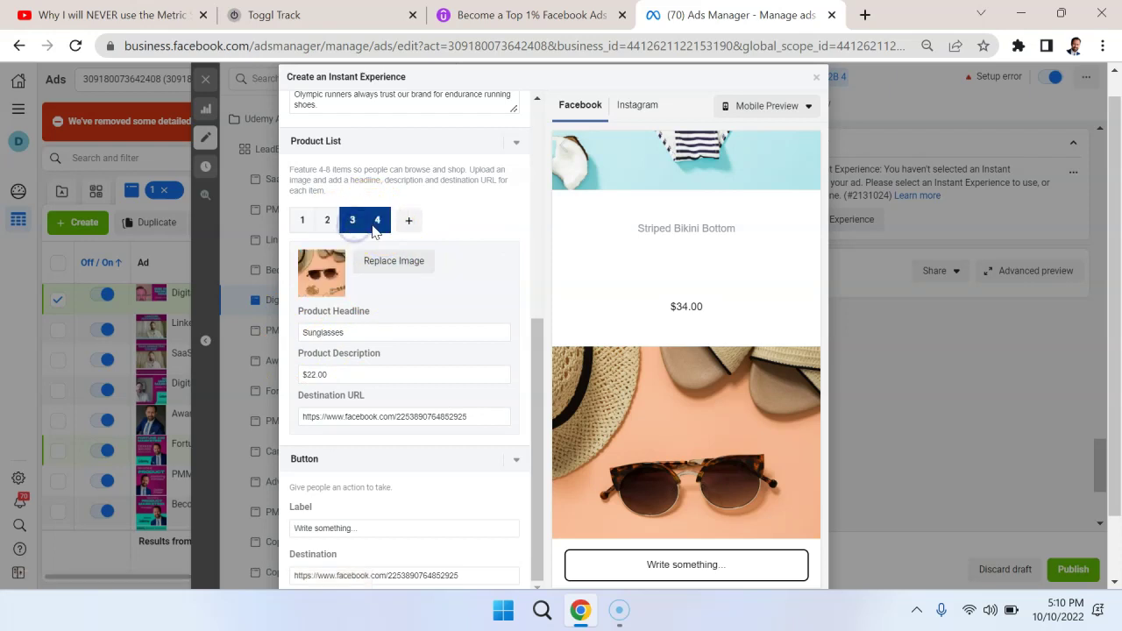
{"action": "left_click", "coordinate": [377, 222]}
{"action": "left_click", "coordinate": [404, 225]}
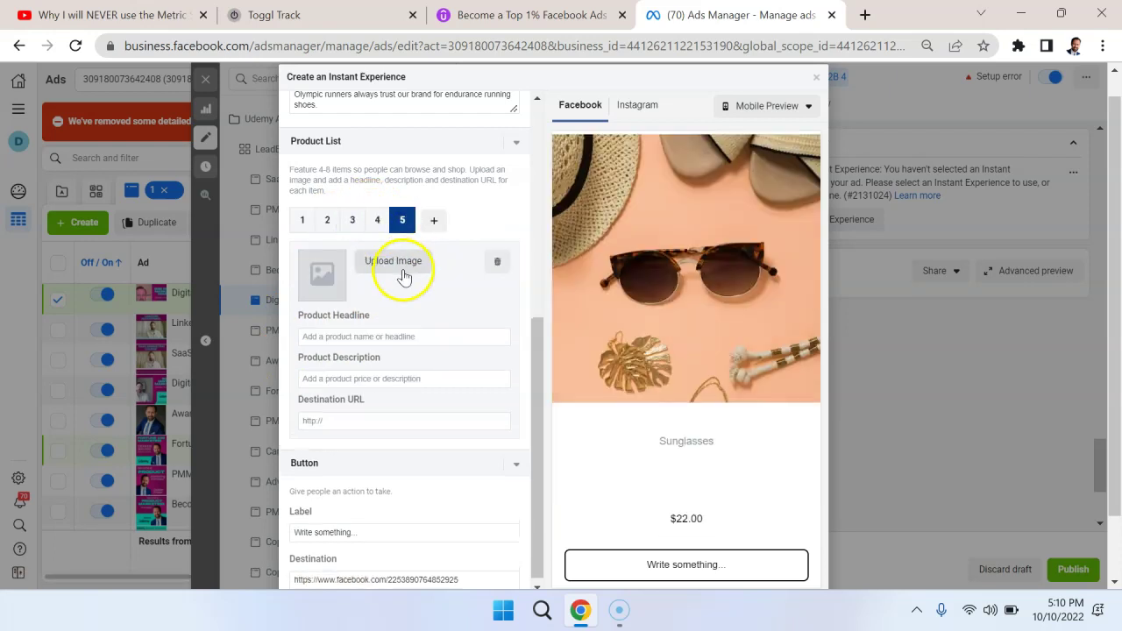
{"action": "left_click", "coordinate": [399, 263]}
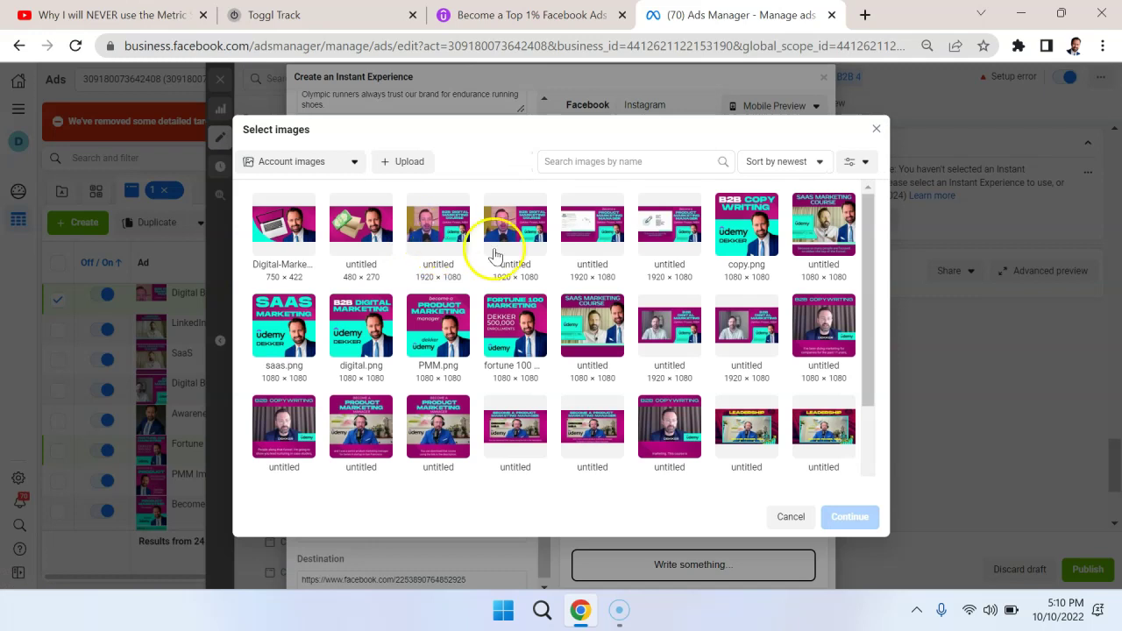
{"action": "left_click", "coordinate": [746, 228]}
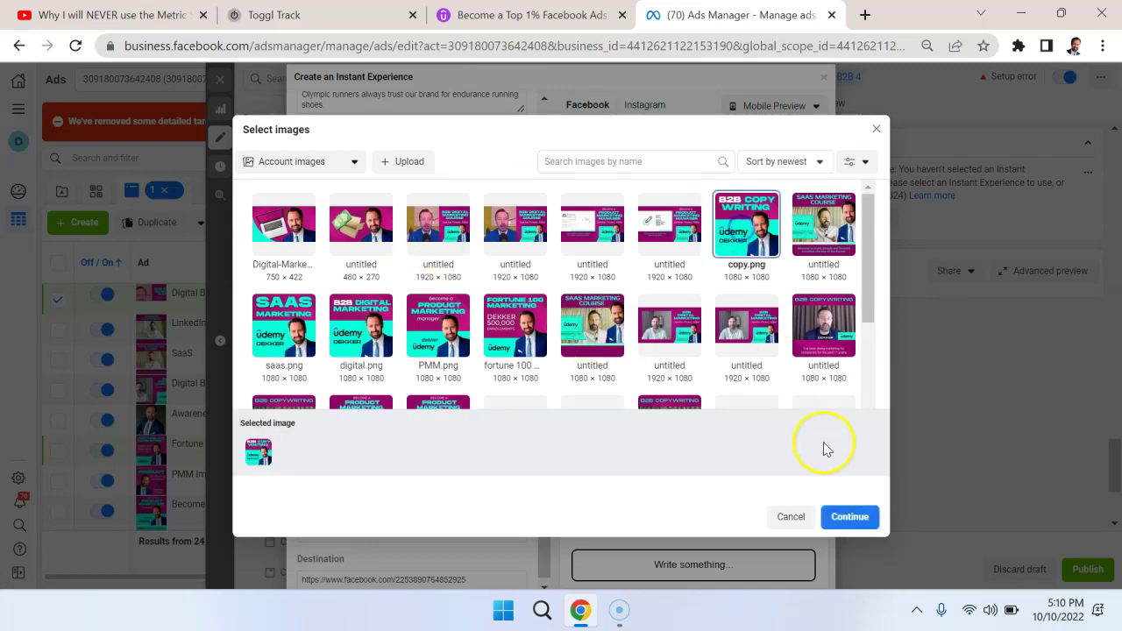
{"action": "left_click", "coordinate": [840, 516]}
- Title the fifth product 'Dryfit running pants' and describe it as keeping you dry in the rain
{"action": "left_click", "coordinate": [355, 340]}
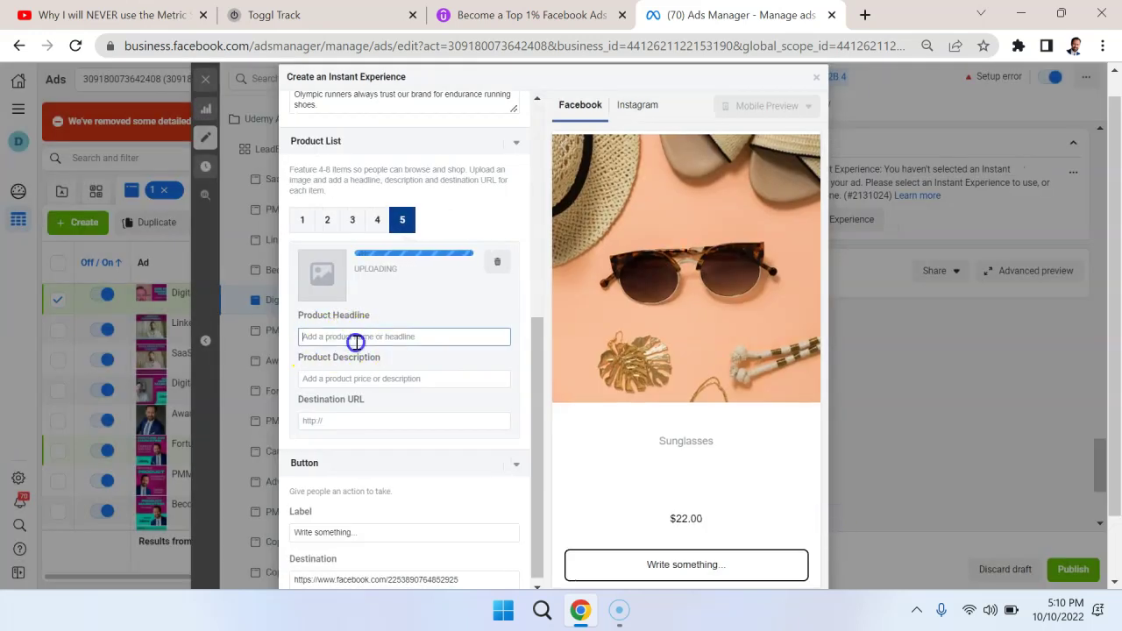
{"action": "type", "text": "Dryfit r"}
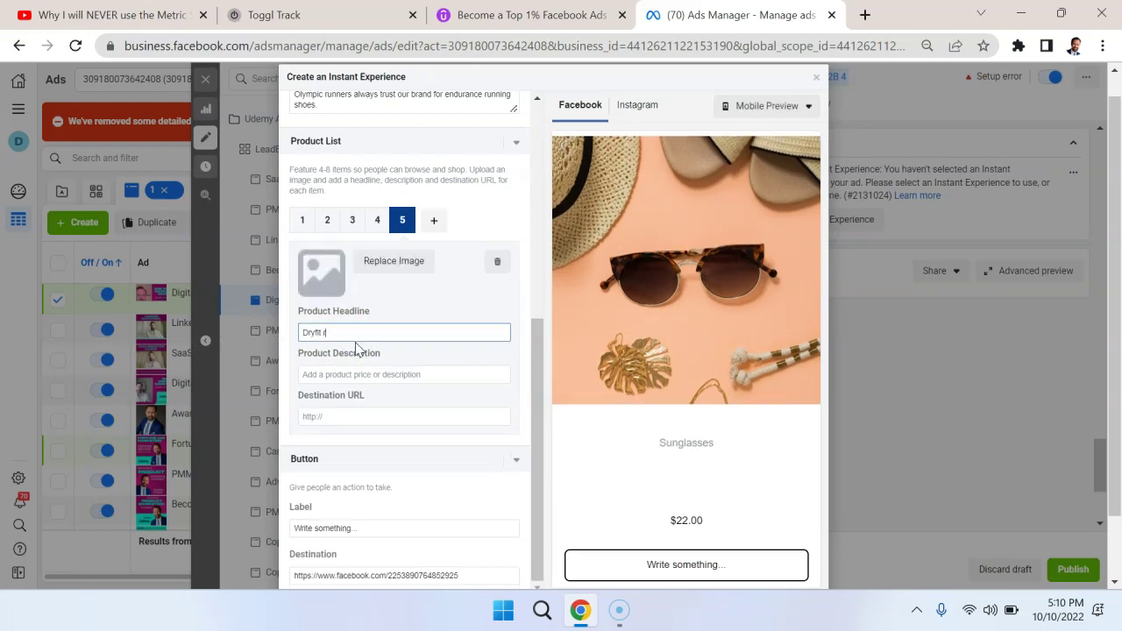
{"action": "type", "text": "unning pants"}
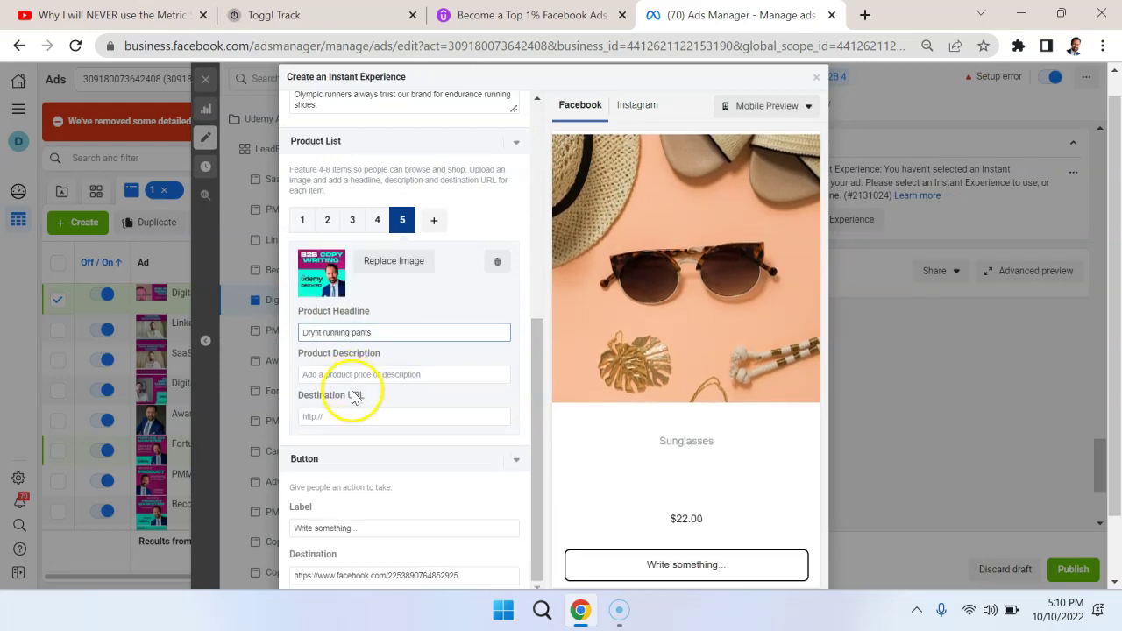
{"action": "left_click", "coordinate": [363, 376]}
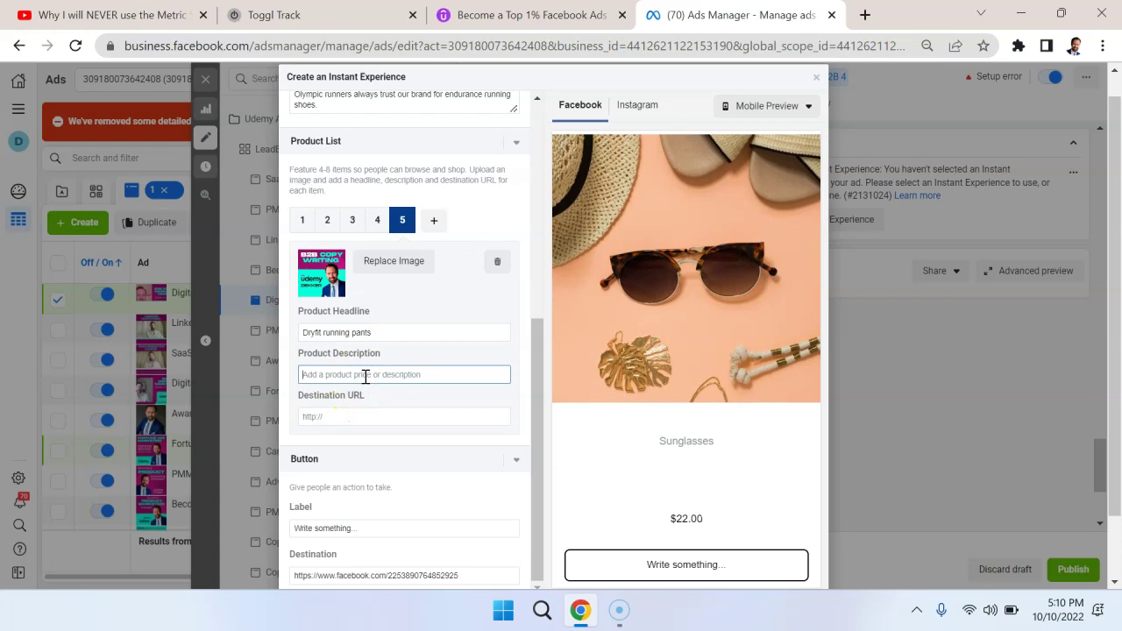
{"action": "type", "text": "thesea re th"}
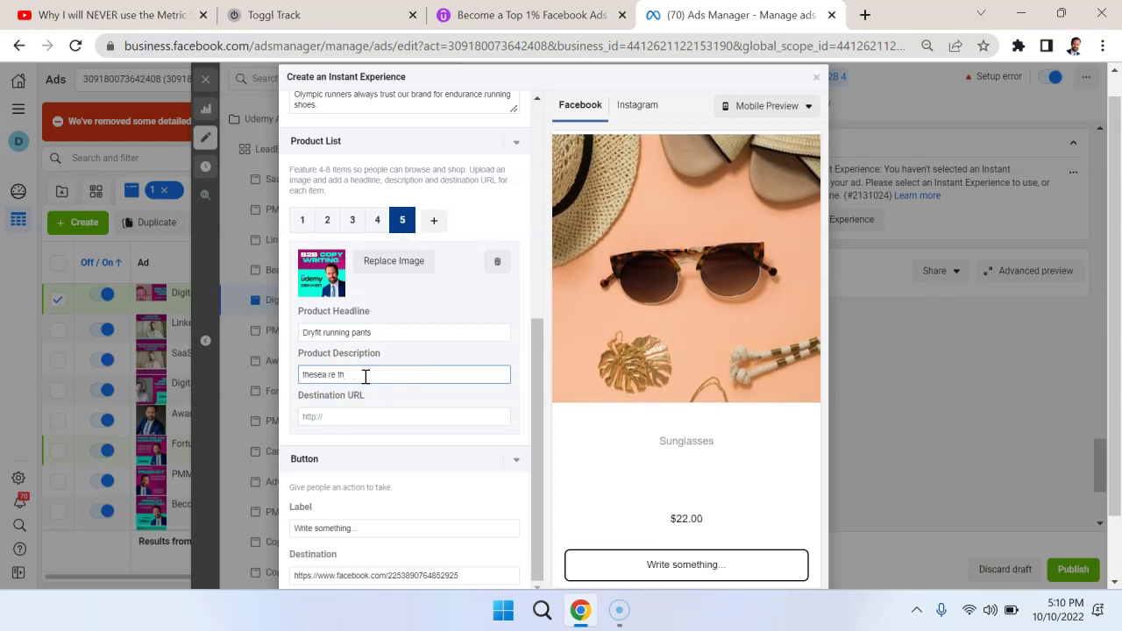
{"action": "key", "text": "BackSpace"}
{"action": "key", "text": "BackSpace"}
{"action": "key", "text": "BackSpace"}
{"action": "key", "text": "BackSpace"}
{"action": "key", "text": "BackSpace"}
{"action": "key", "text": "BackSpace"}
{"action": "key", "text": "BackSpace"}
{"action": "key", "text": "BackSpace"}
{"action": "key", "text": "BackSpace"}
{"action": "key", "text": "BackSpace"}
{"action": "type", "text": "ese are "}
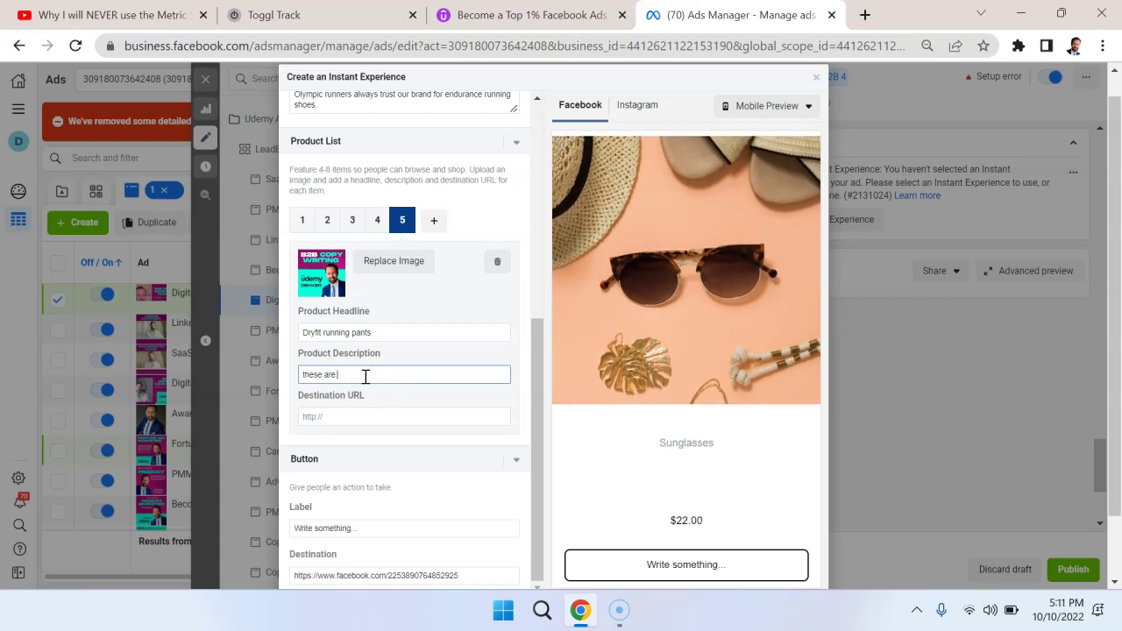
{"action": "type", "text": "the fastest running pants for this summer!"}
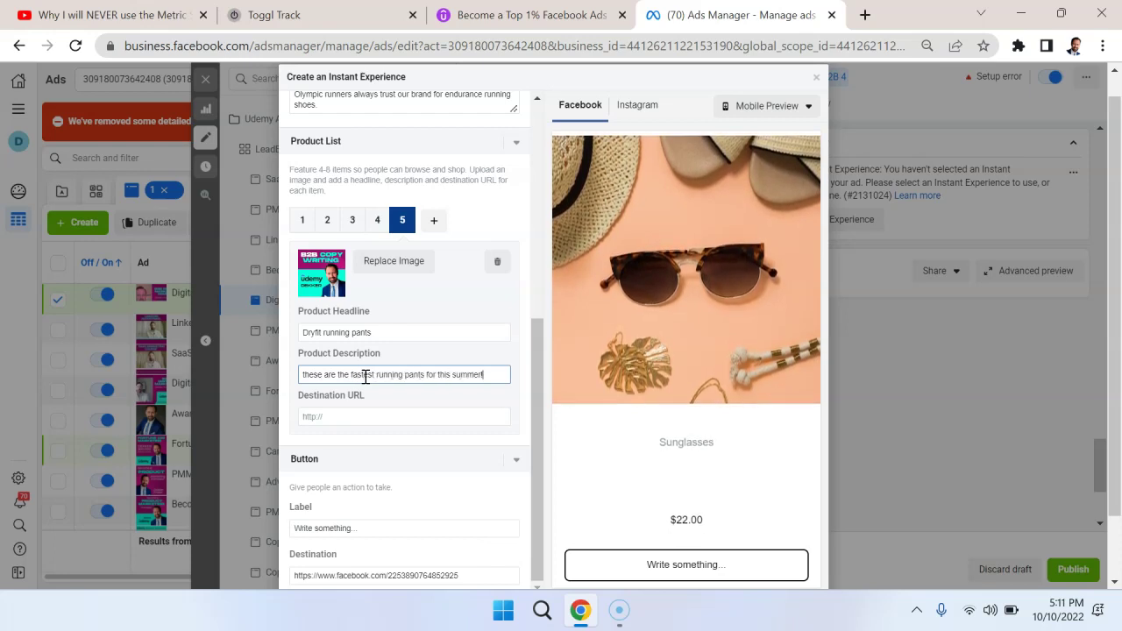
{"action": "type", "text": "w techno"}
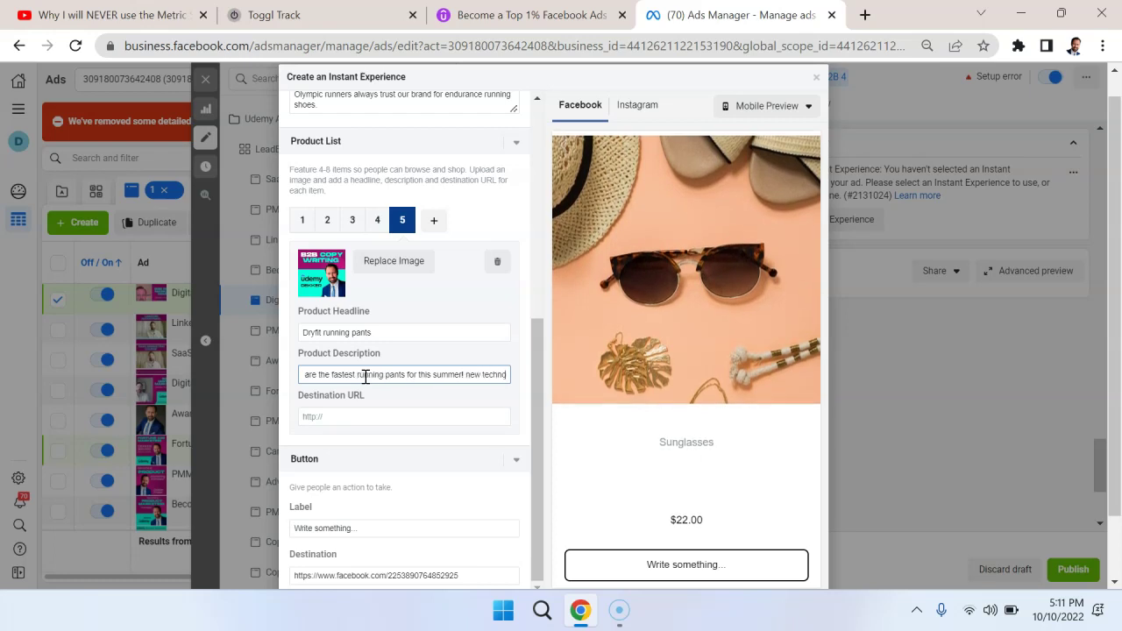
{"action": "type", "text": "logy to keep you"}
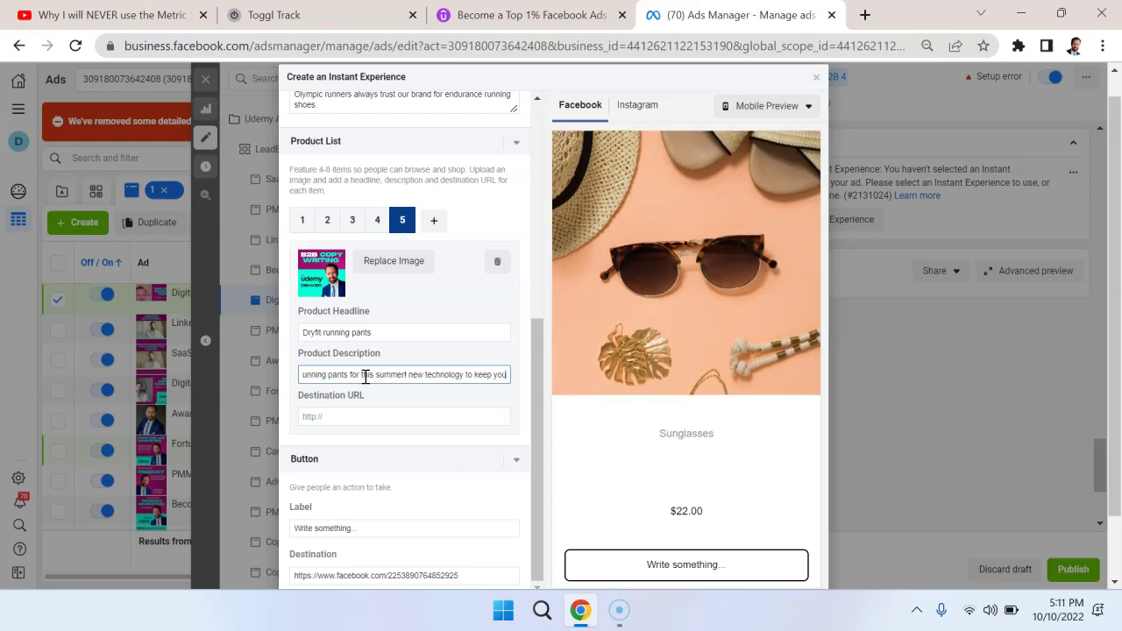
{"action": "type", "text": " dry in the rain"}
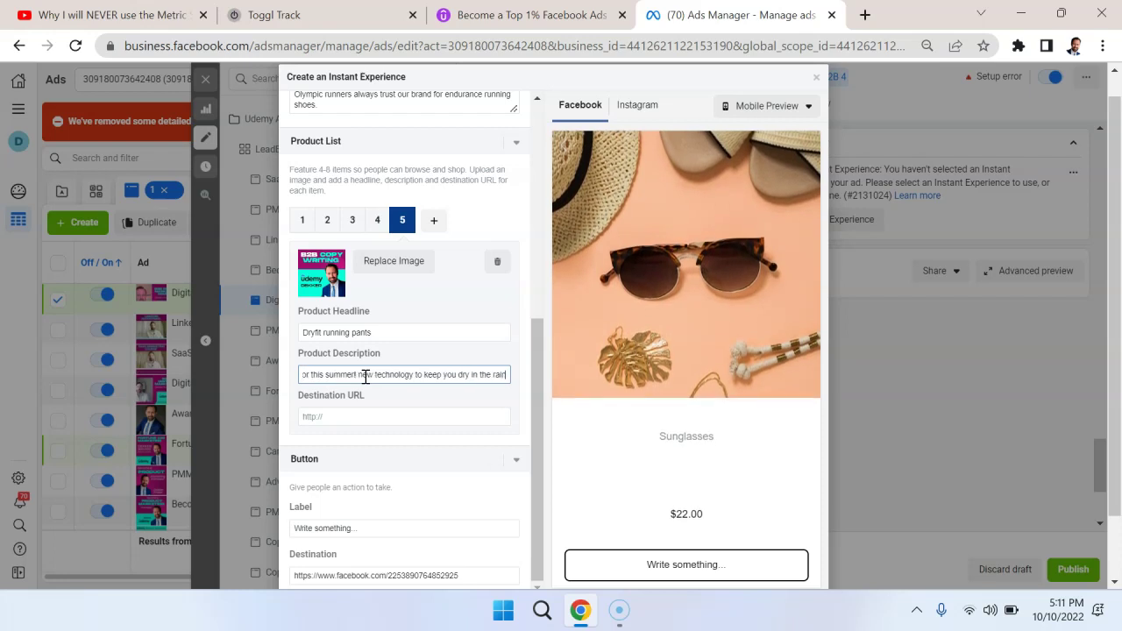
{"action": "scroll", "coordinate": [366, 377], "scroll_direction": "down", "scroll_amount": 1}
- Label the button 'Browse our full catalog! catalogue!' and clear its destination URL
{"action": "left_click", "coordinate": [354, 345]}
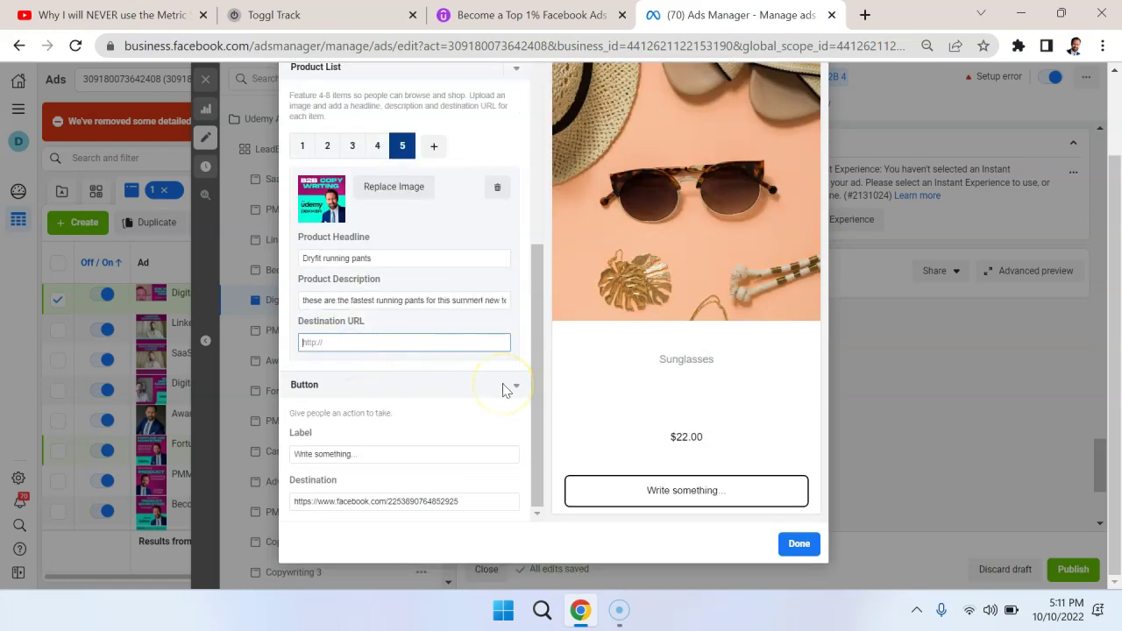
{"action": "scroll", "coordinate": [713, 324], "scroll_direction": "down", "scroll_amount": 5}
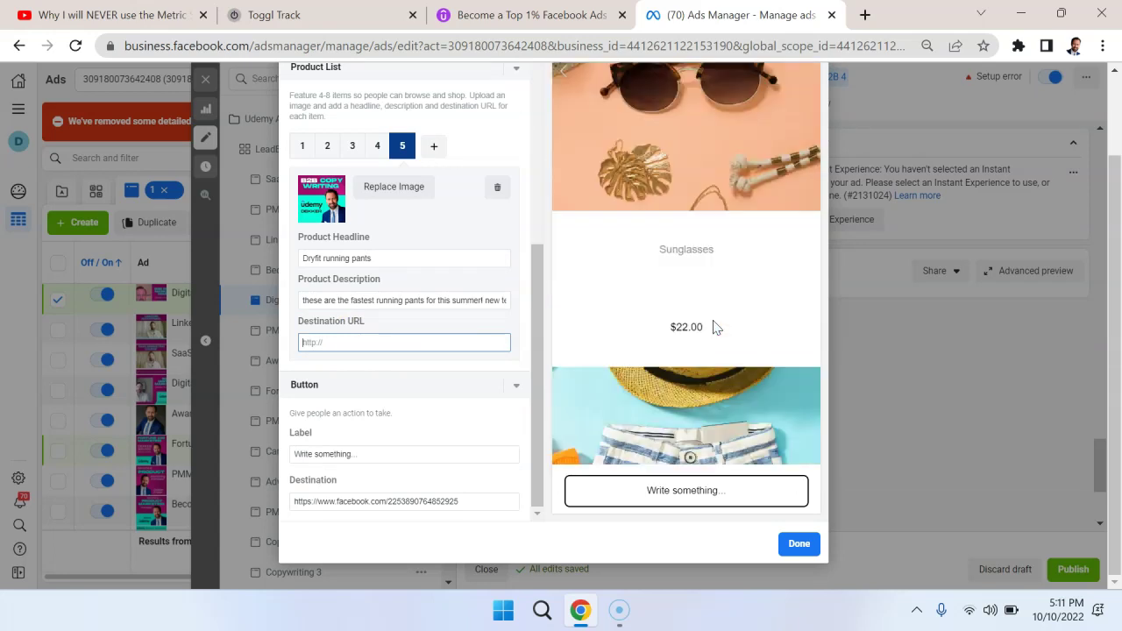
{"action": "left_click", "coordinate": [452, 453]}
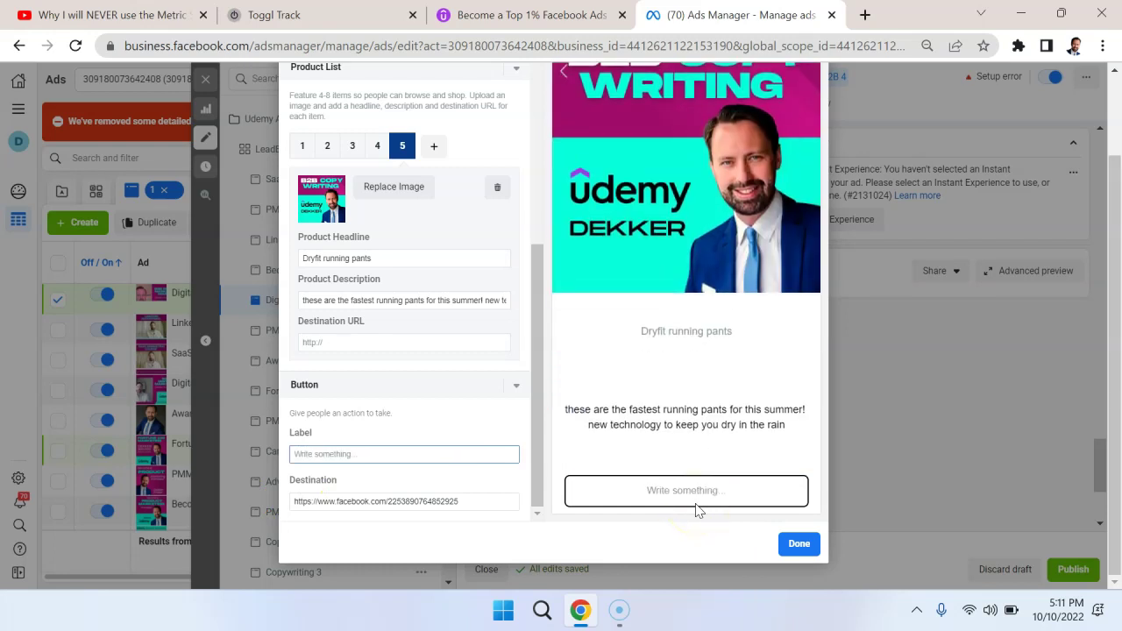
{"action": "type", "text": "Browse our full catalog"}
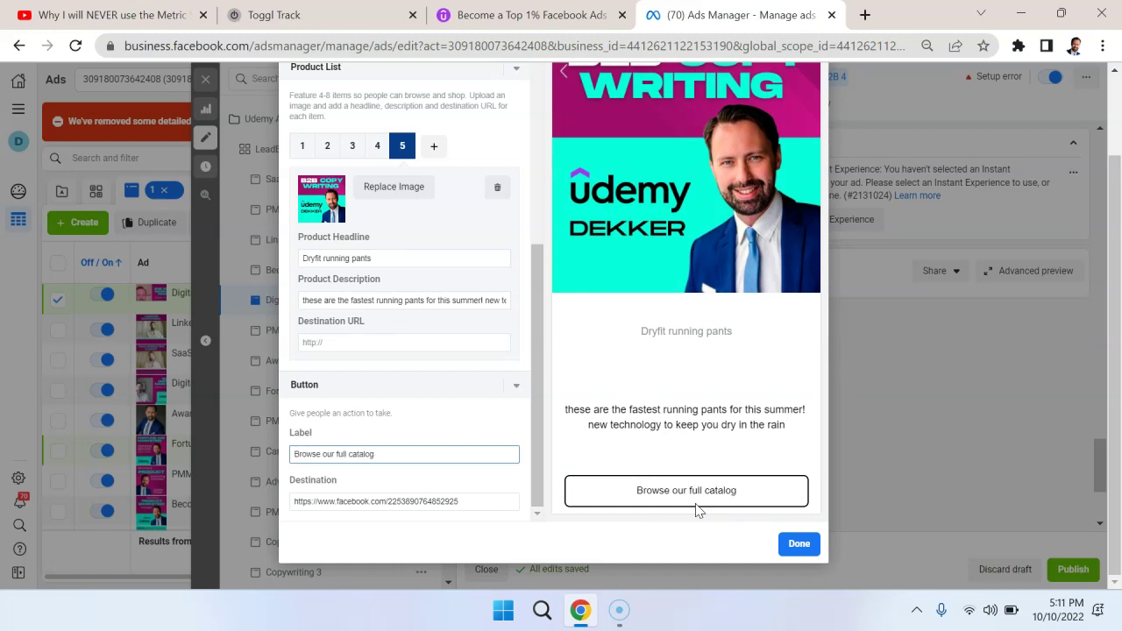
{"action": "type", "text": "! catalogue!"}
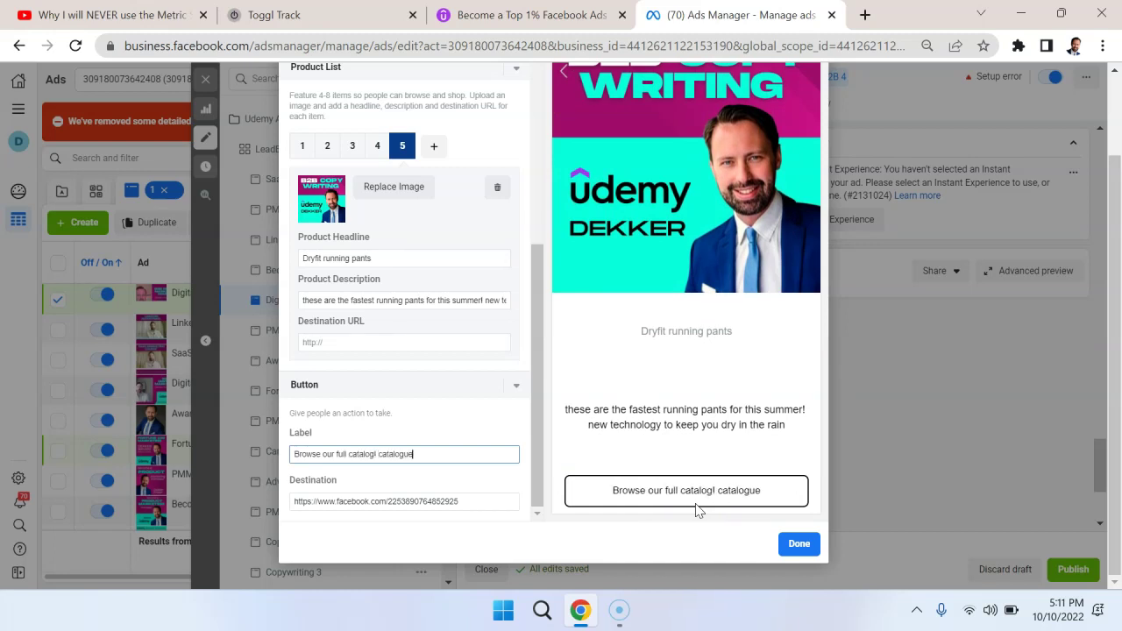
{"action": "left_click", "coordinate": [522, 342]}
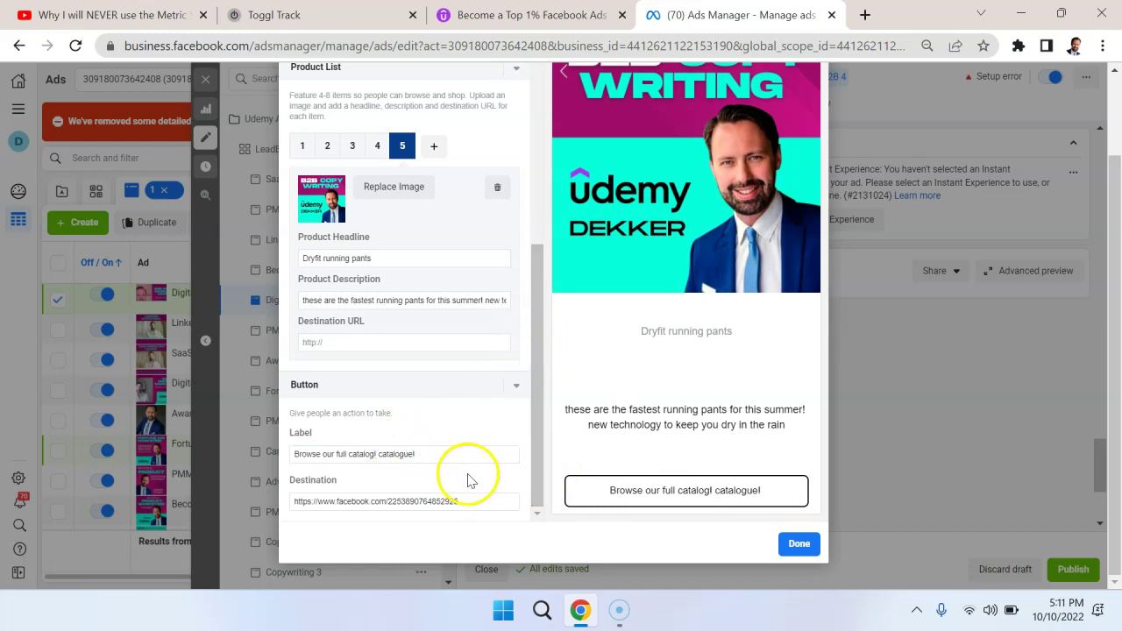
{"action": "triple_click", "coordinate": [435, 500]}
{"action": "key", "text": "BackSpace"}
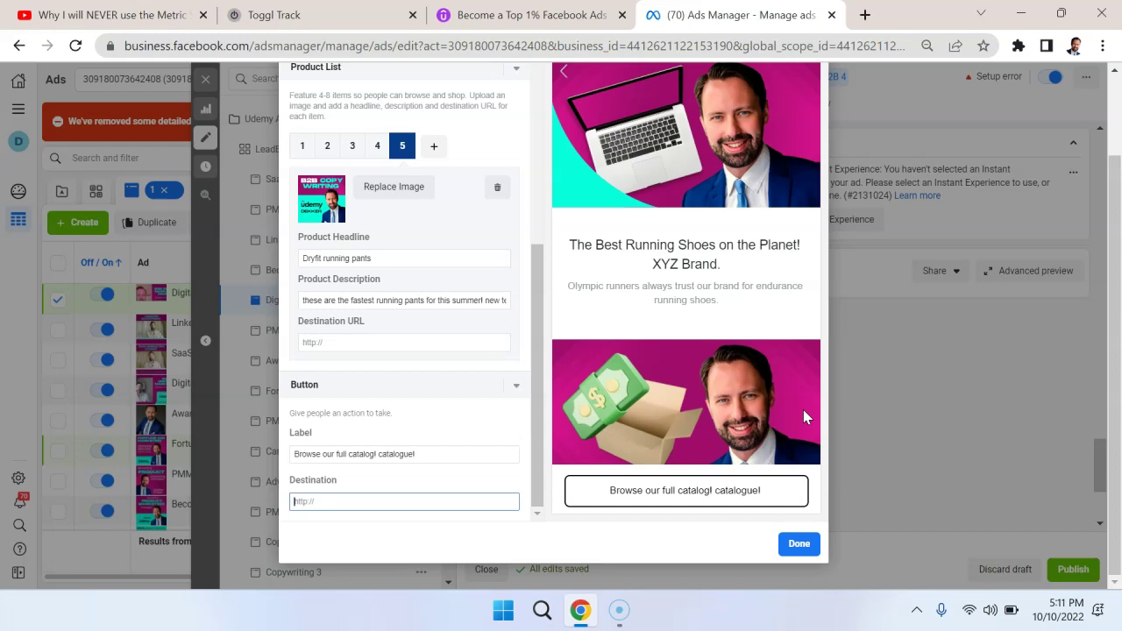
- Choose the Customer Acquisition template from the instant experience template list
{"action": "scroll", "coordinate": [752, 263], "scroll_direction": "up", "scroll_amount": 2}
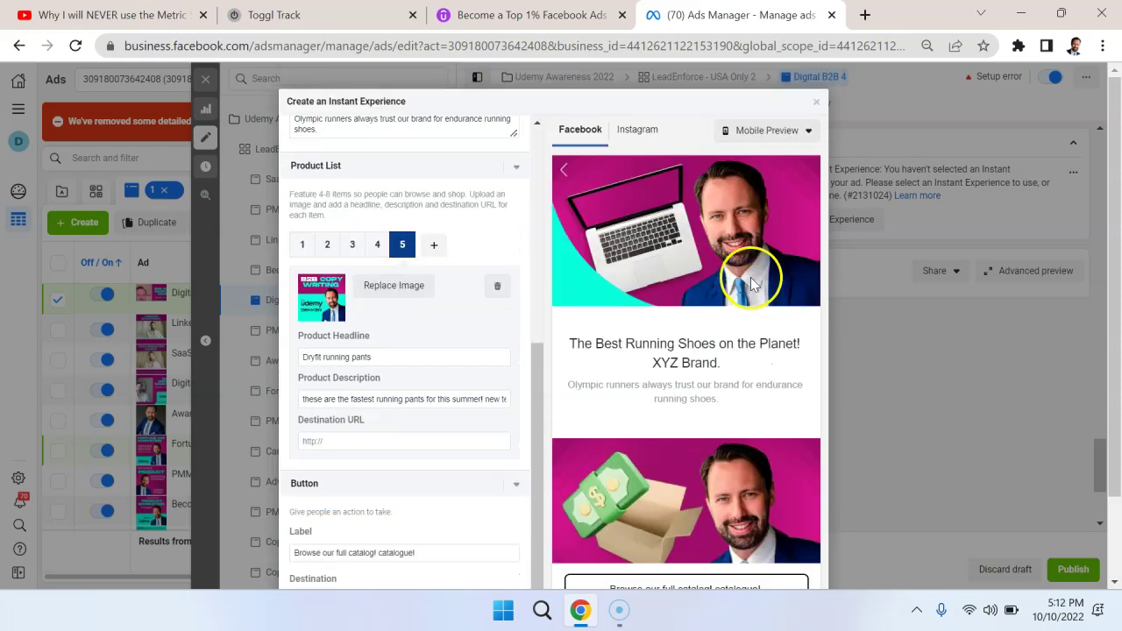
{"action": "scroll", "coordinate": [481, 208], "scroll_direction": "up", "scroll_amount": 5}
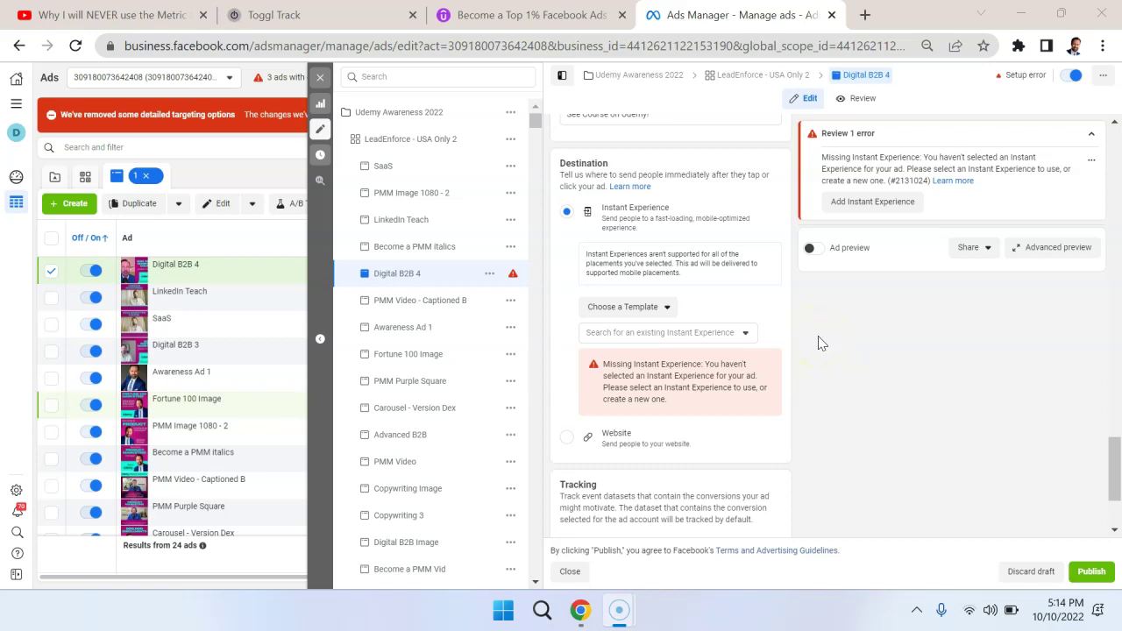
{"action": "left_click", "coordinate": [664, 312]}
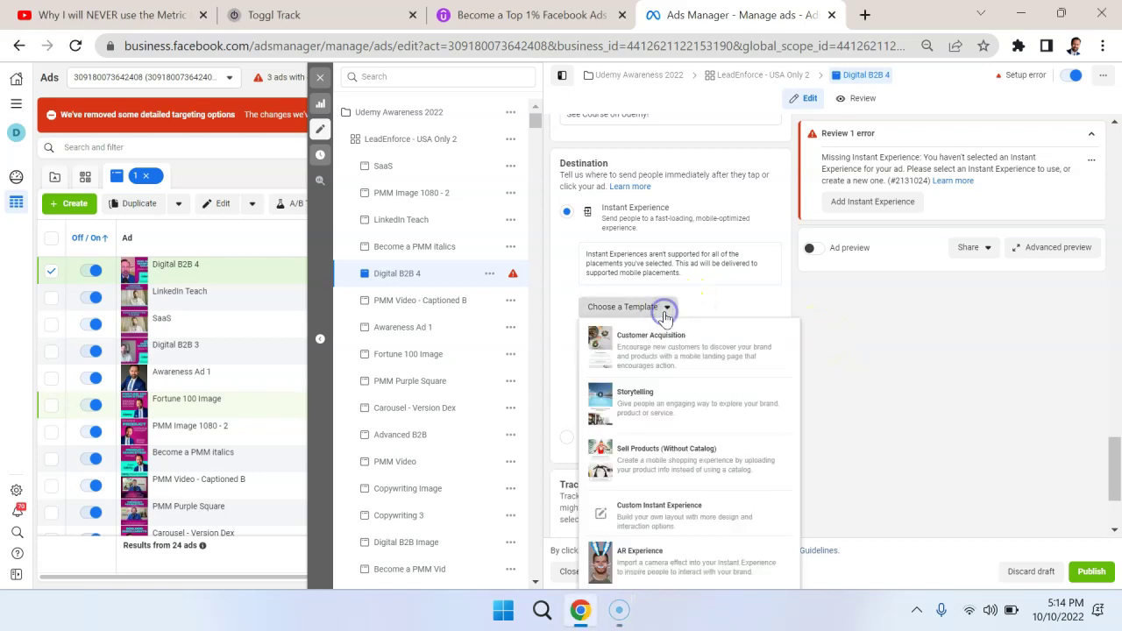
{"action": "left_click", "coordinate": [683, 355]}
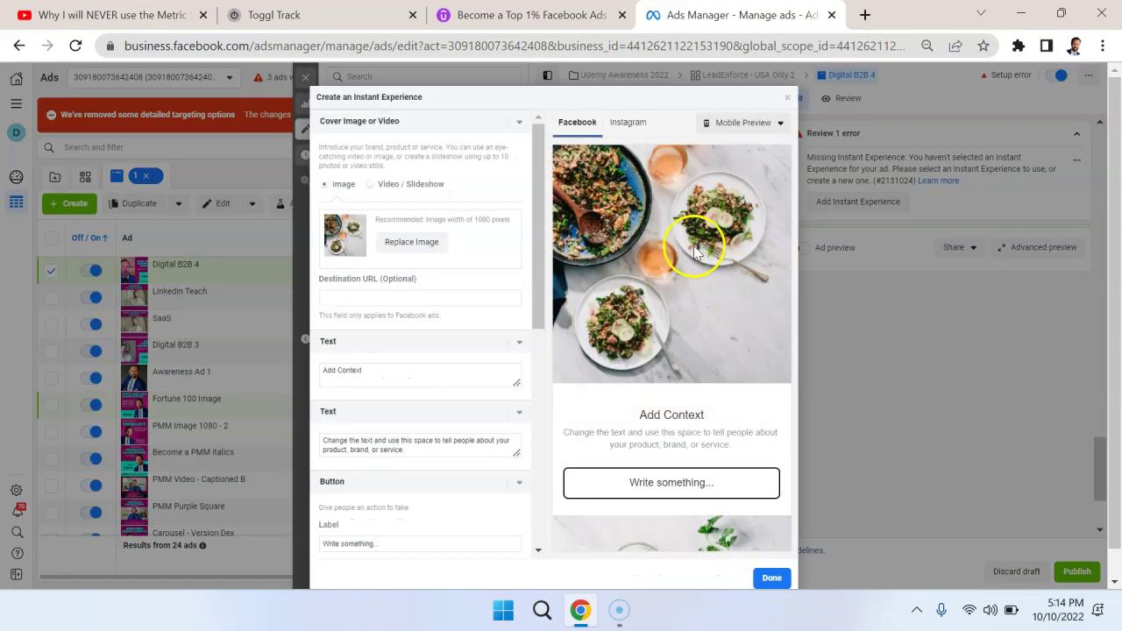
- Page through the template preview's carousel images, then close the preview
{"action": "scroll", "coordinate": [496, 243], "scroll_direction": "down", "scroll_amount": 5}
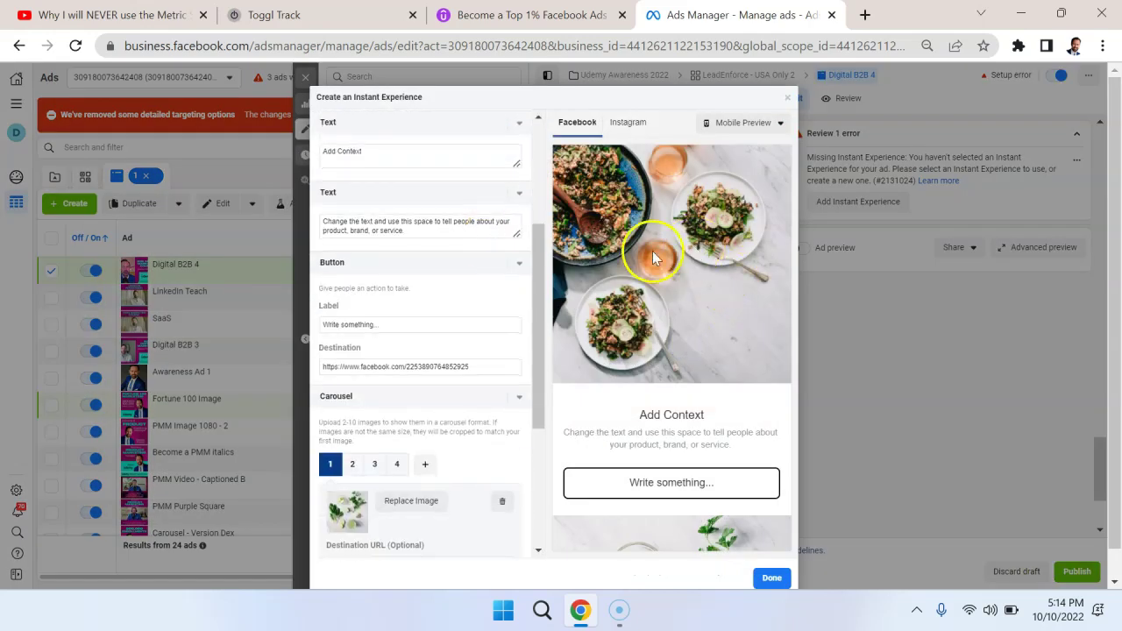
{"action": "scroll", "coordinate": [664, 261], "scroll_direction": "down", "scroll_amount": 3}
{"action": "scroll", "coordinate": [671, 383], "scroll_direction": "down", "scroll_amount": 1}
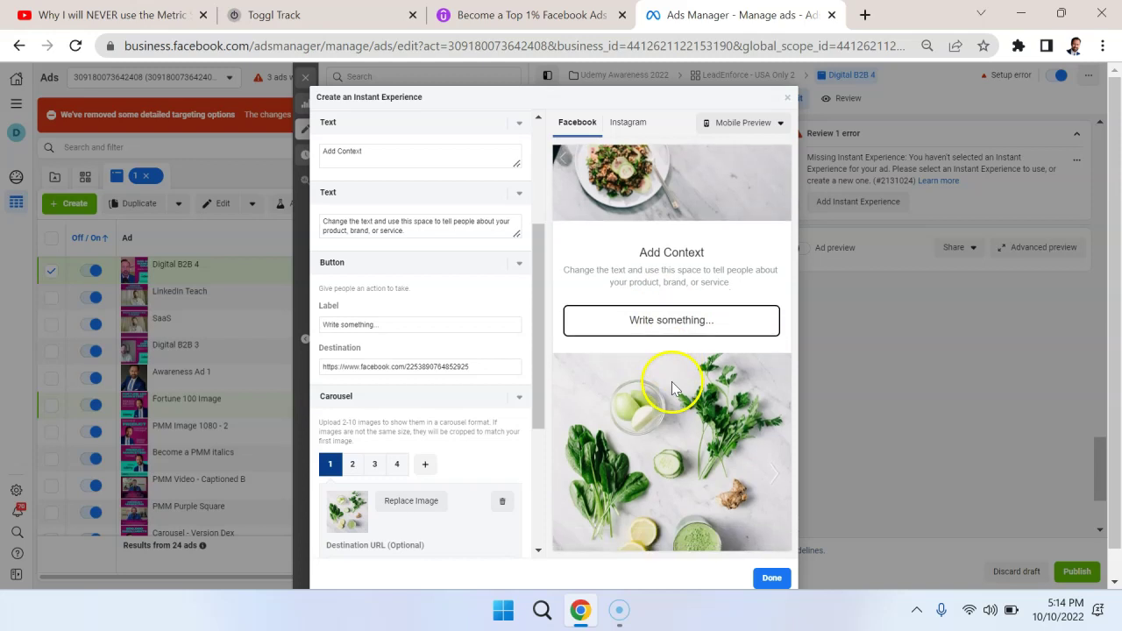
{"action": "scroll", "coordinate": [714, 319], "scroll_direction": "down", "scroll_amount": 3}
{"action": "left_click", "coordinate": [717, 298]}
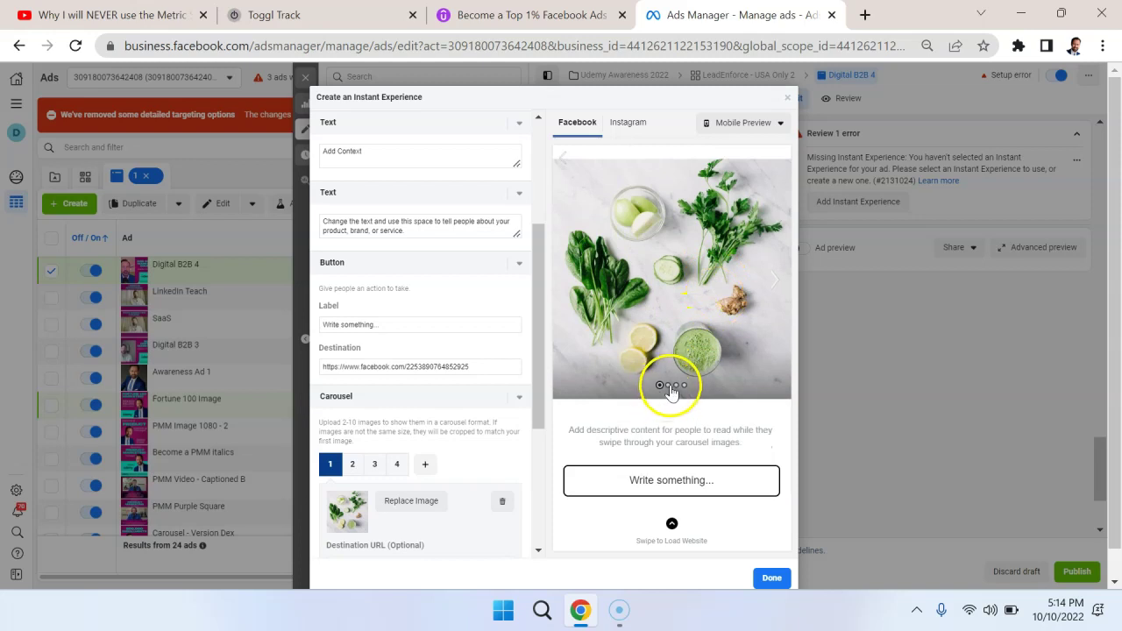
{"action": "left_click", "coordinate": [668, 384]}
{"action": "left_click", "coordinate": [676, 386]}
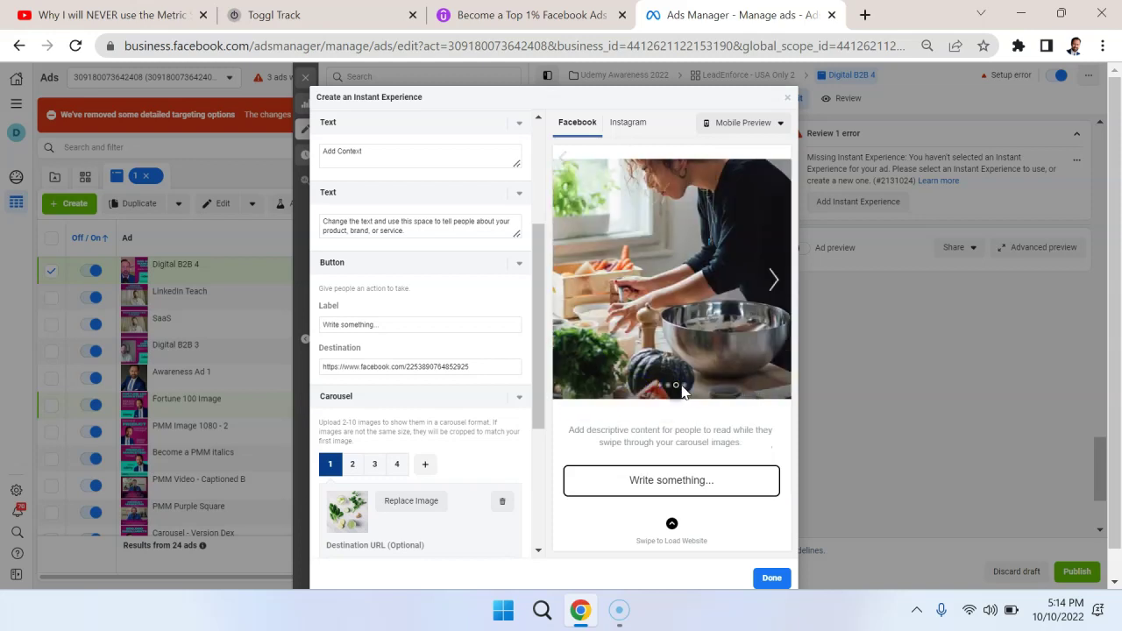
{"action": "left_click", "coordinate": [686, 391]}
{"action": "left_click", "coordinate": [693, 251]}
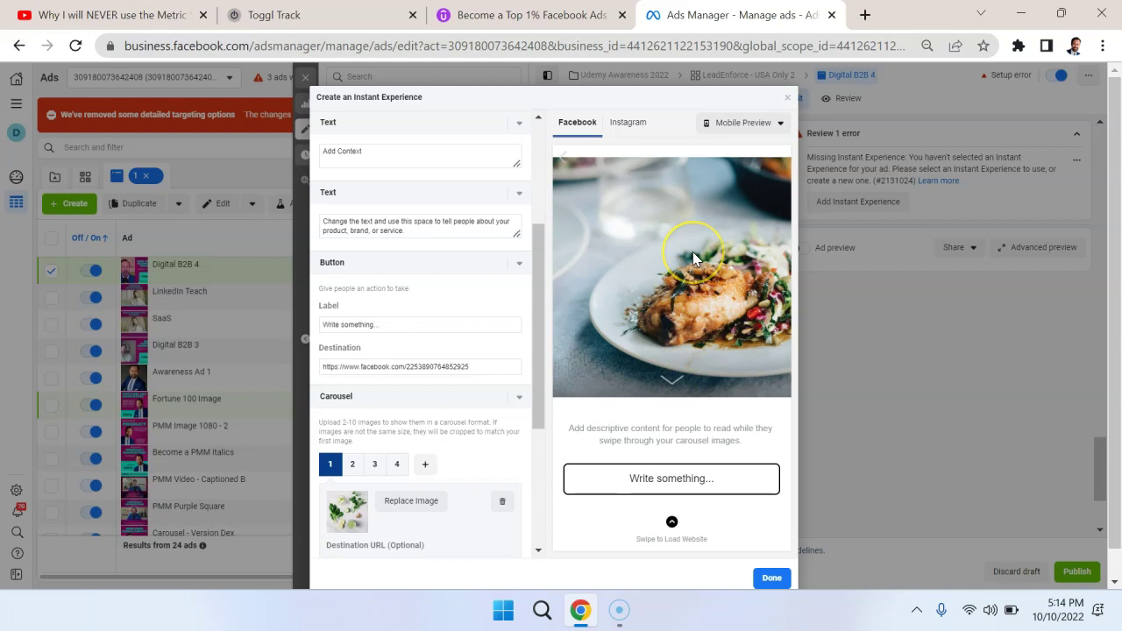
{"action": "scroll", "coordinate": [692, 257], "scroll_direction": "up", "scroll_amount": 3}
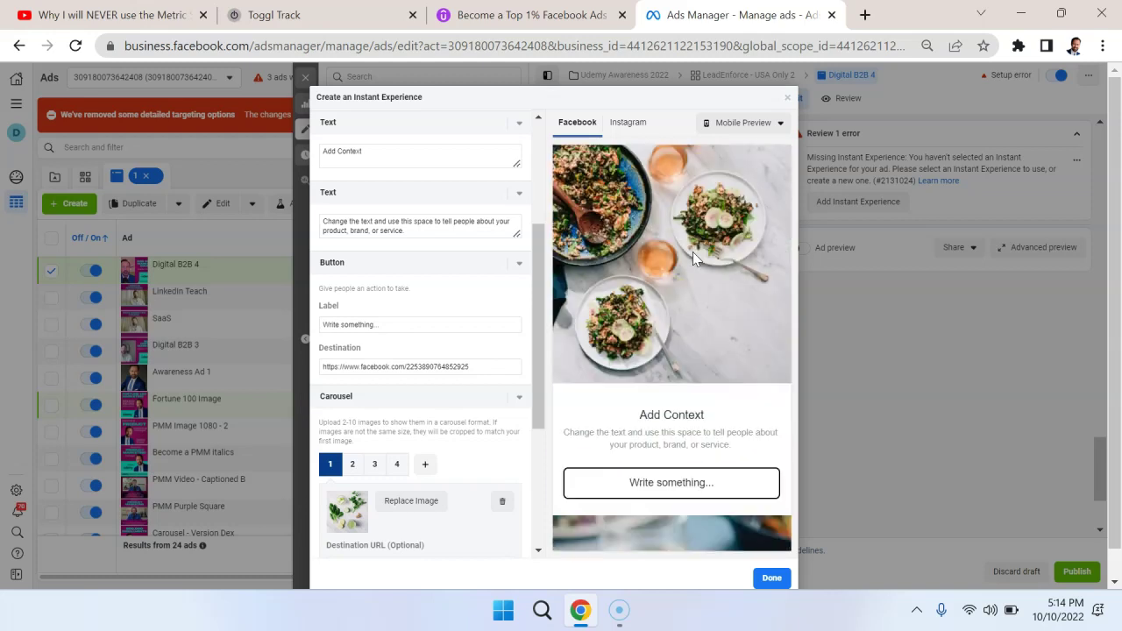
{"action": "left_click", "coordinate": [788, 100]}
{"action": "left_click", "coordinate": [647, 306]}
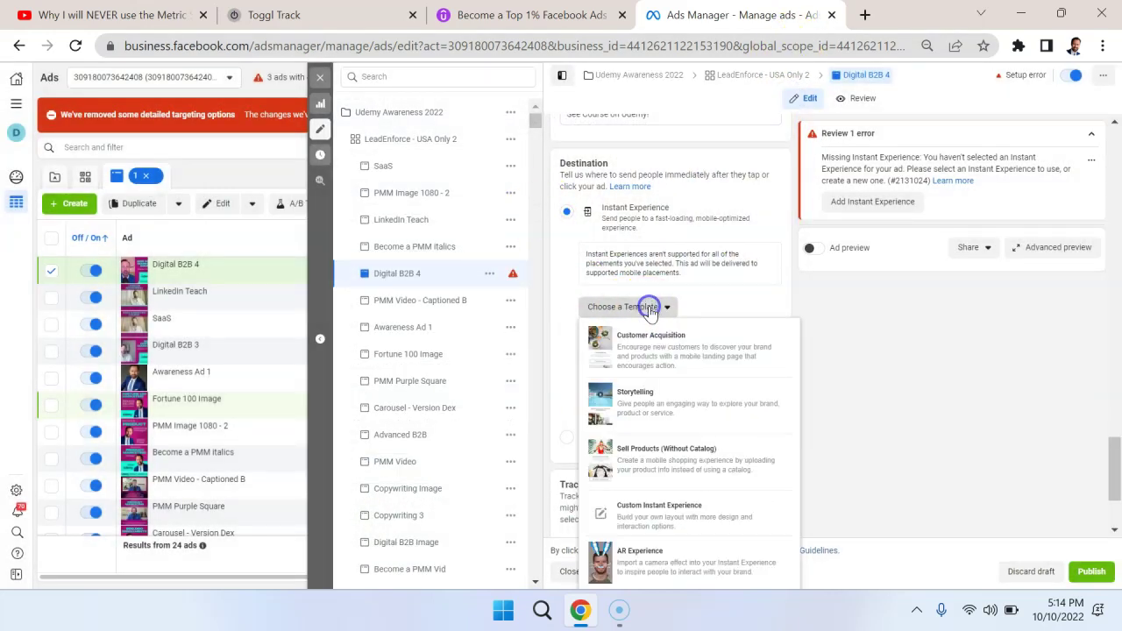
{"action": "left_click", "coordinate": [659, 403]}
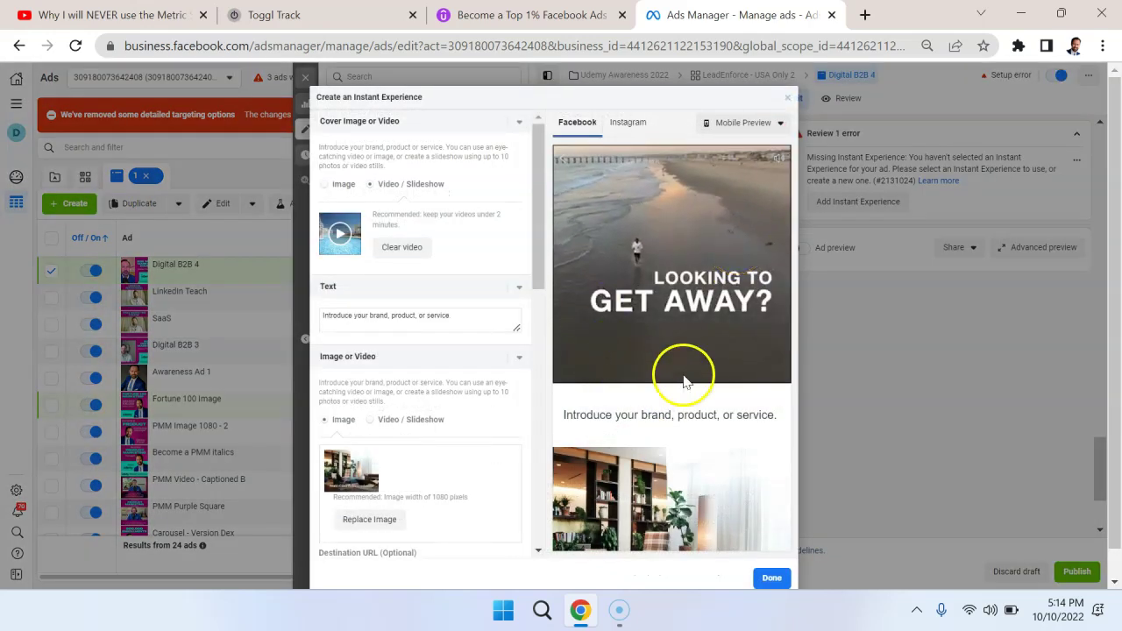
{"action": "scroll", "coordinate": [719, 295], "scroll_direction": "down", "scroll_amount": 3}
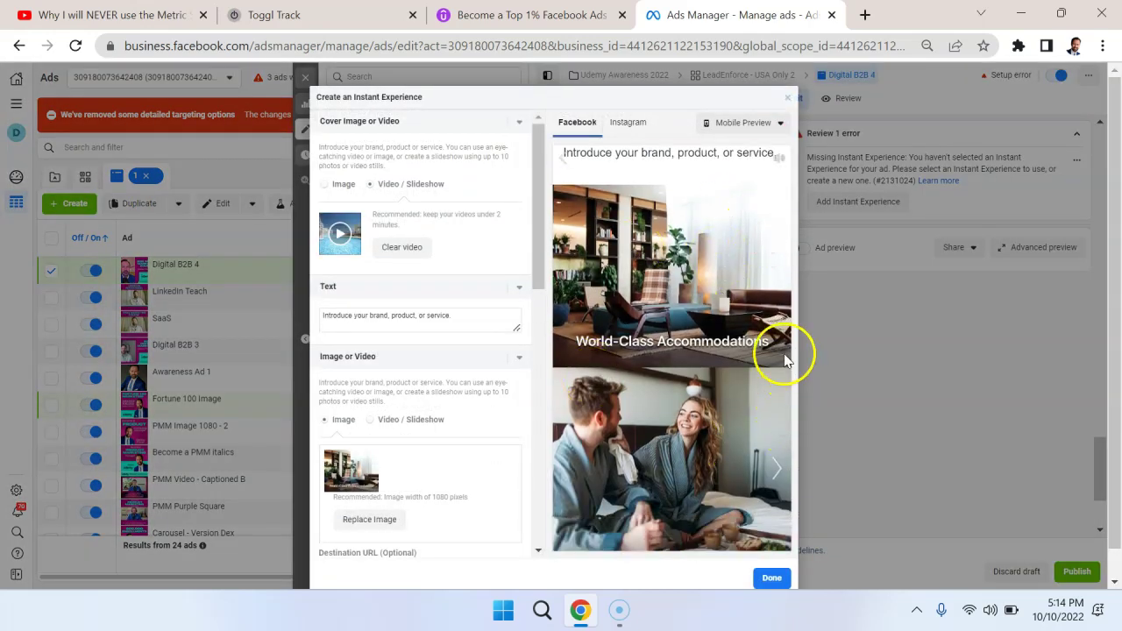
{"action": "scroll", "coordinate": [773, 341], "scroll_direction": "down", "scroll_amount": 2}
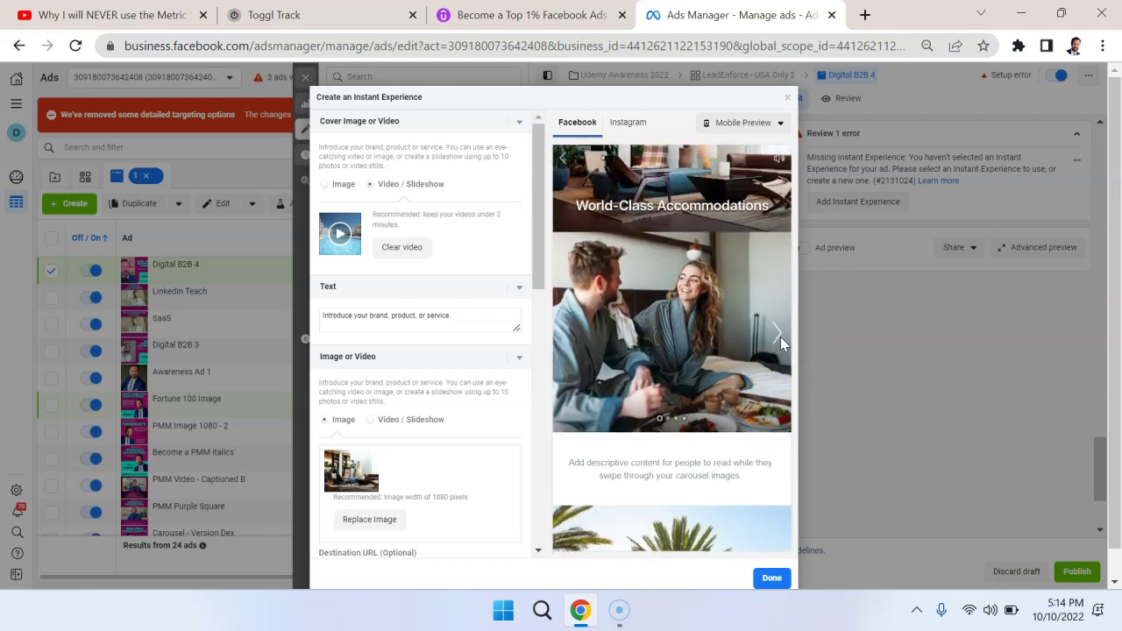
{"action": "left_click", "coordinate": [676, 419]}
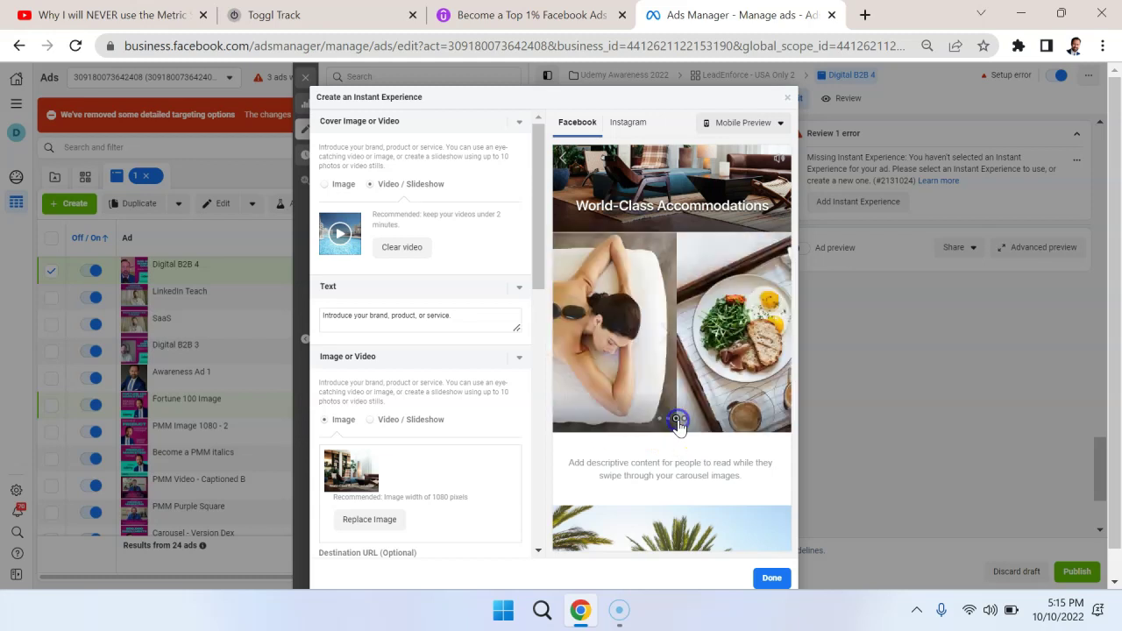
{"action": "scroll", "coordinate": [763, 318], "scroll_direction": "down", "scroll_amount": 5}
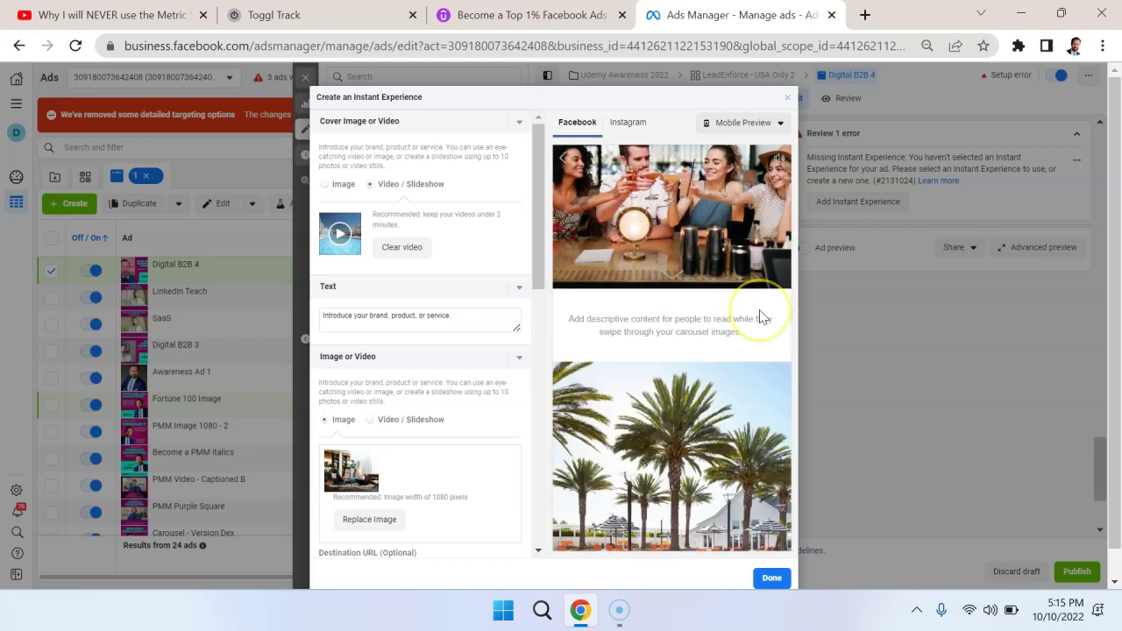
{"action": "scroll", "coordinate": [761, 318], "scroll_direction": "up", "scroll_amount": 5}
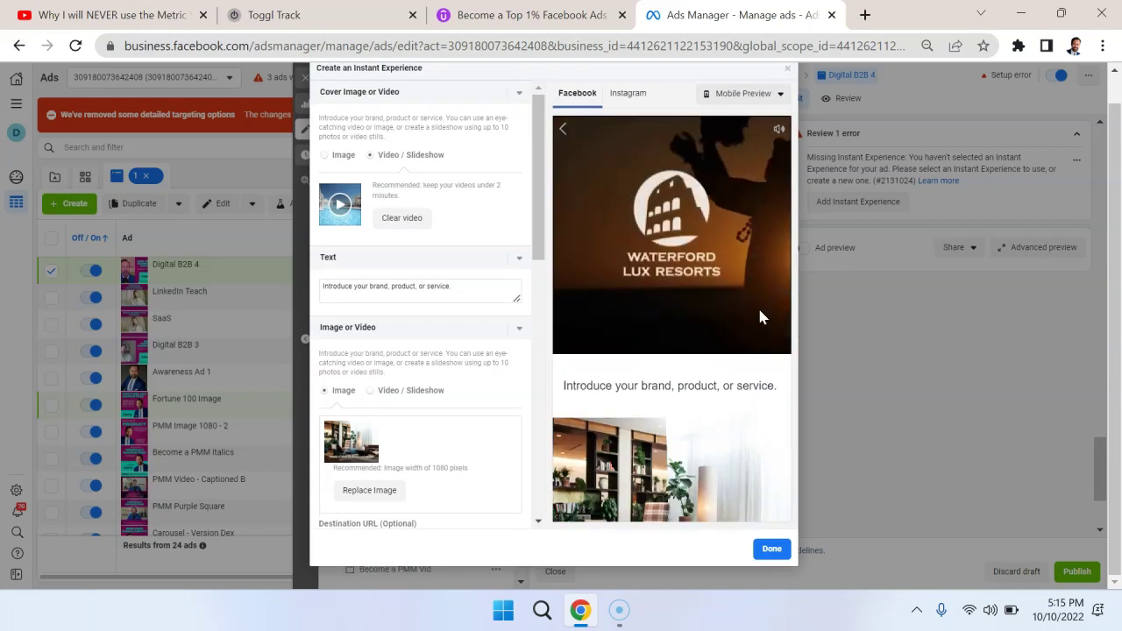
{"action": "scroll", "coordinate": [760, 317], "scroll_direction": "down", "scroll_amount": 4}
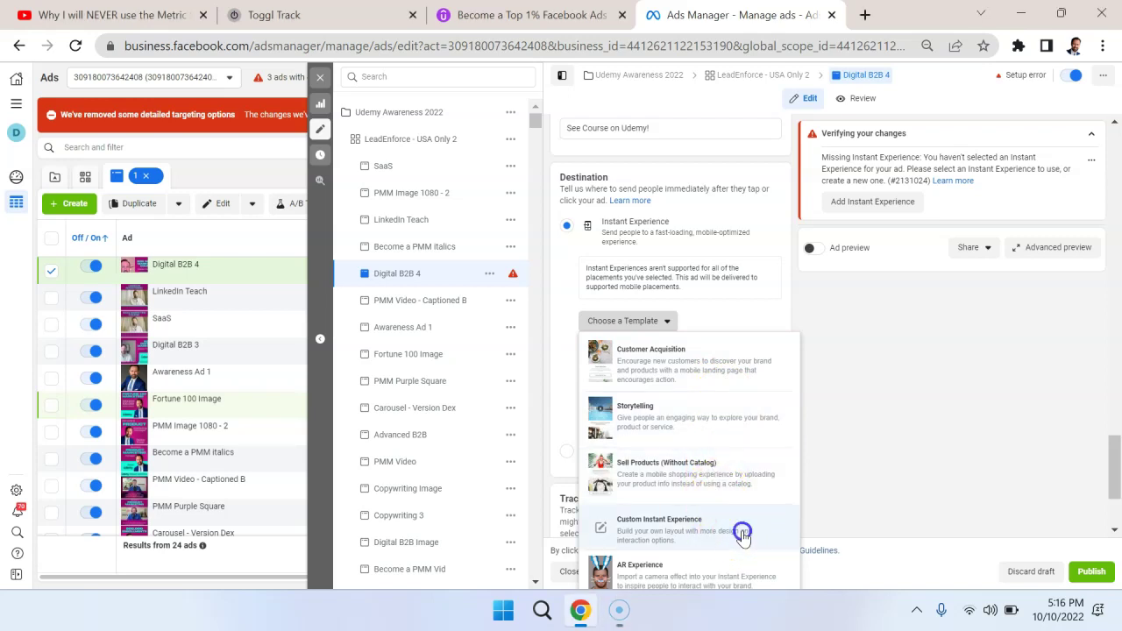
- Start a Custom Instant Experience with a button whose label colour is dark red 861f1f
{"action": "left_click", "coordinate": [742, 535]}
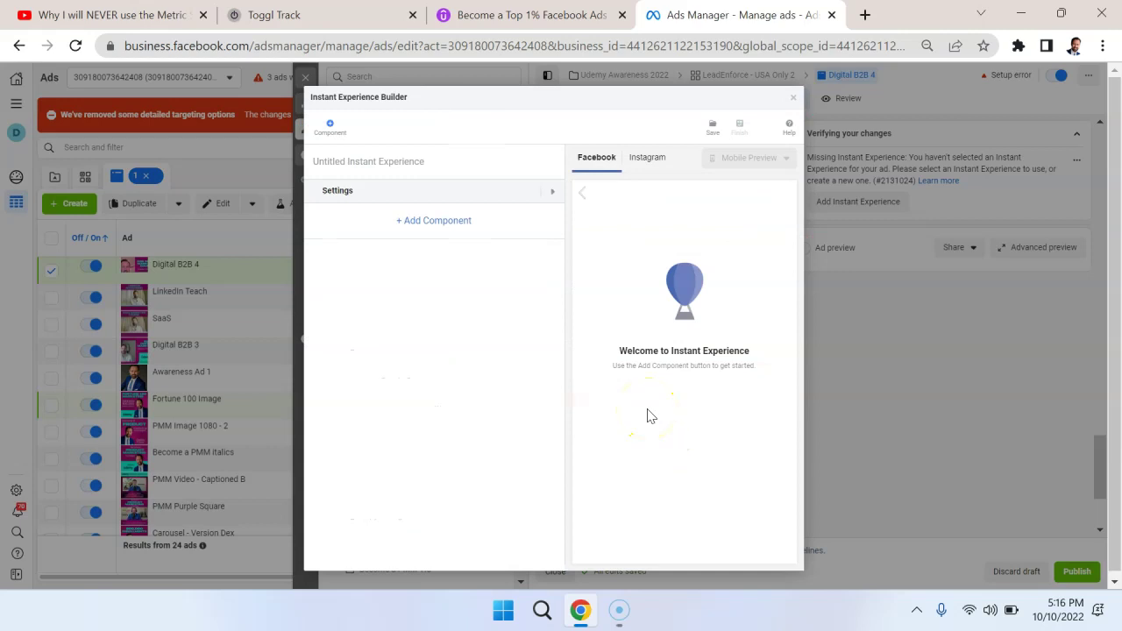
{"action": "left_click", "coordinate": [423, 232]}
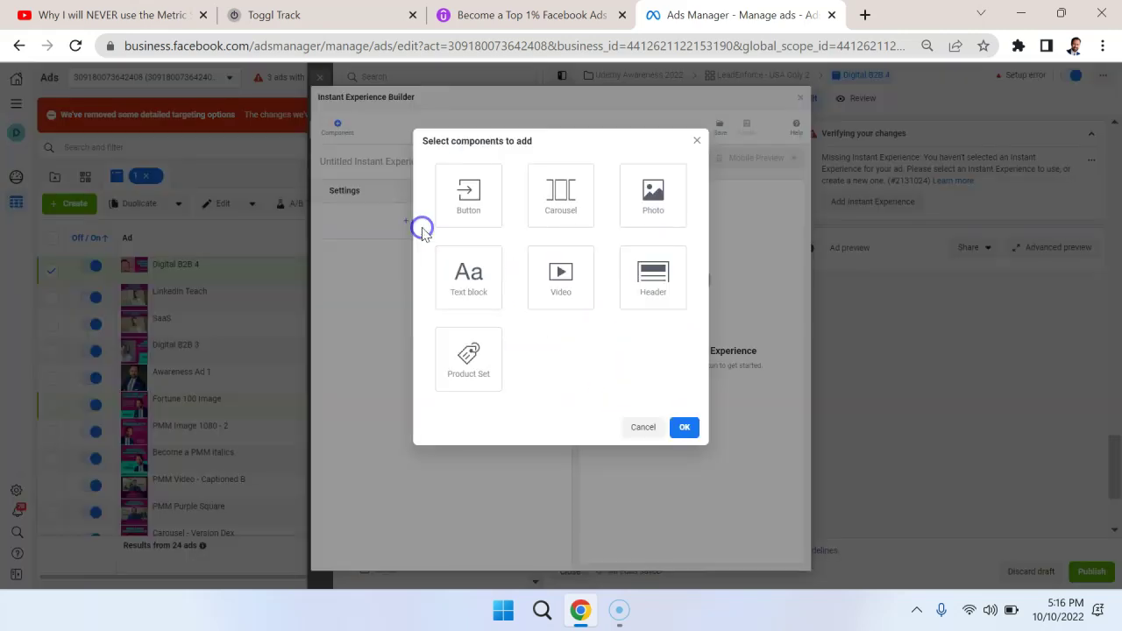
{"action": "left_click", "coordinate": [478, 219]}
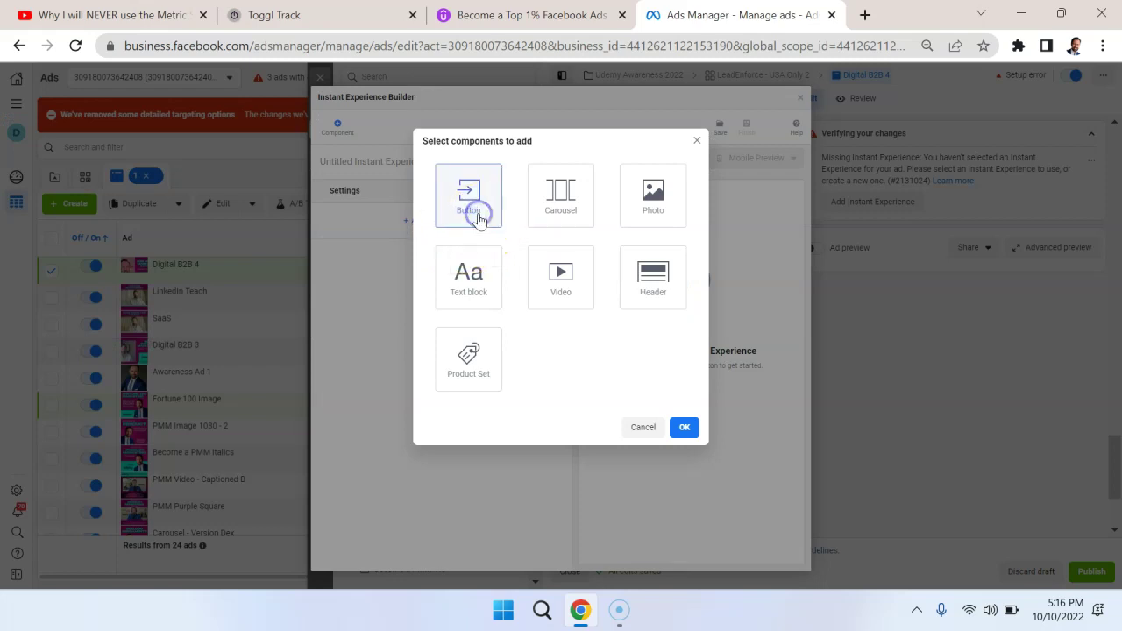
{"action": "left_click", "coordinate": [685, 427]}
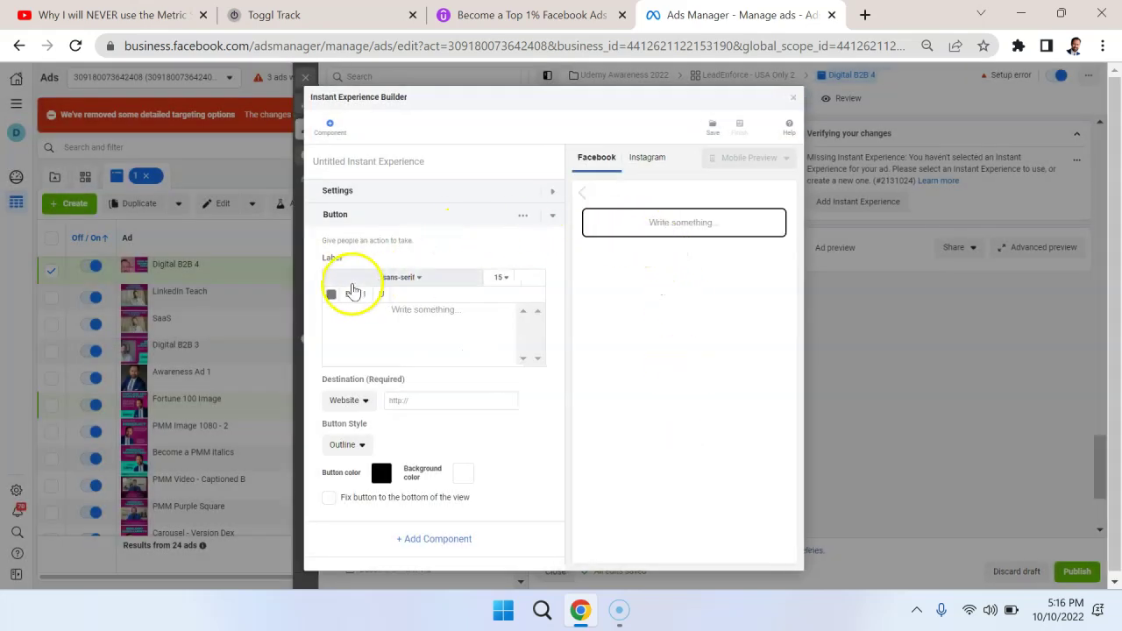
{"action": "left_click", "coordinate": [333, 295]}
{"action": "left_click", "coordinate": [443, 373]}
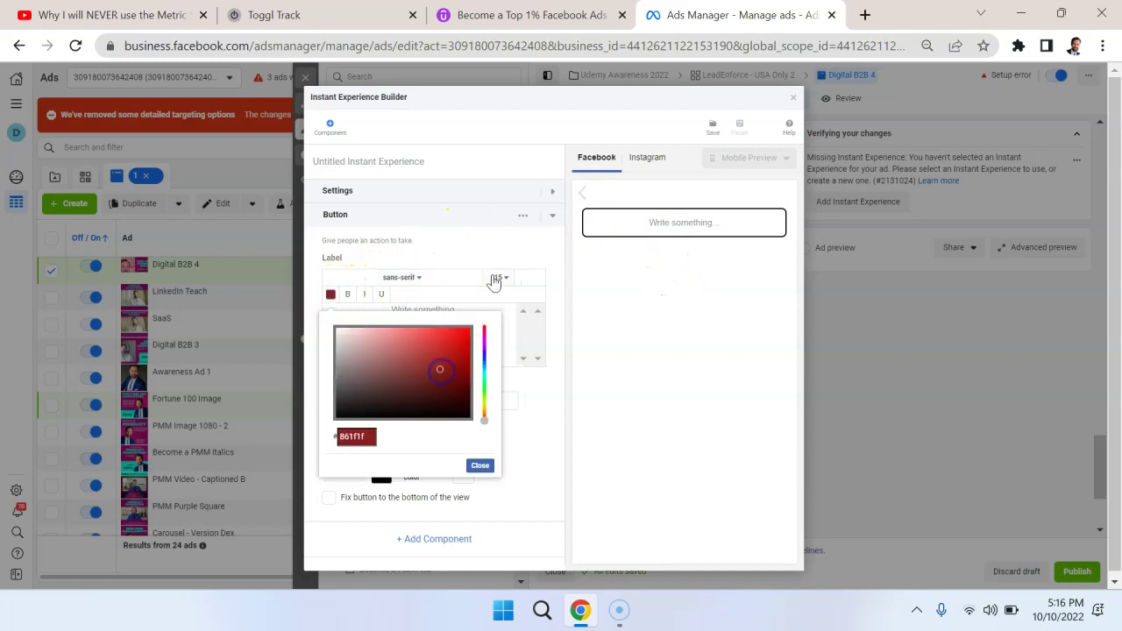
{"action": "left_click", "coordinate": [498, 240]}
- Look over the label fonts and Settings, then cancel adding a carousel component
{"action": "left_click", "coordinate": [424, 277]}
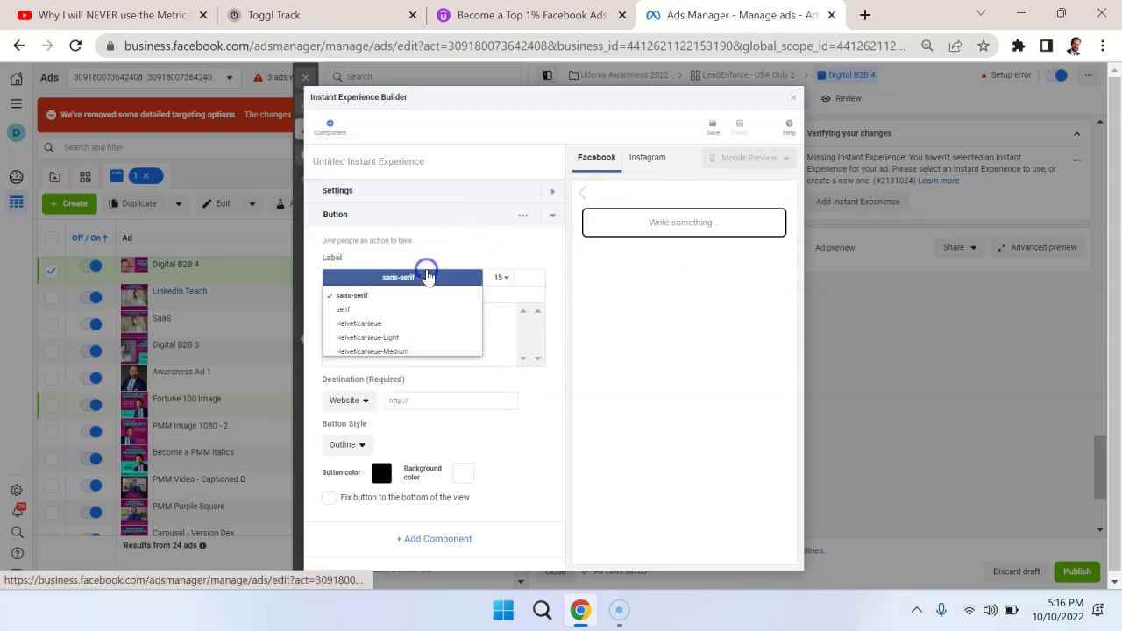
{"action": "left_click", "coordinate": [519, 192]}
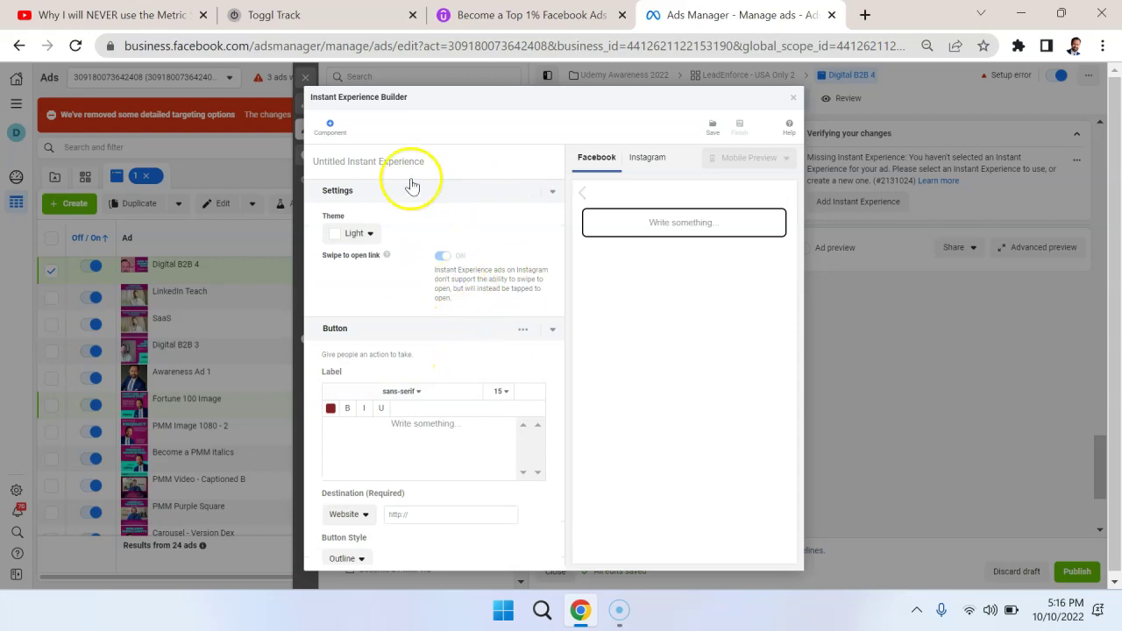
{"action": "left_click", "coordinate": [469, 326]}
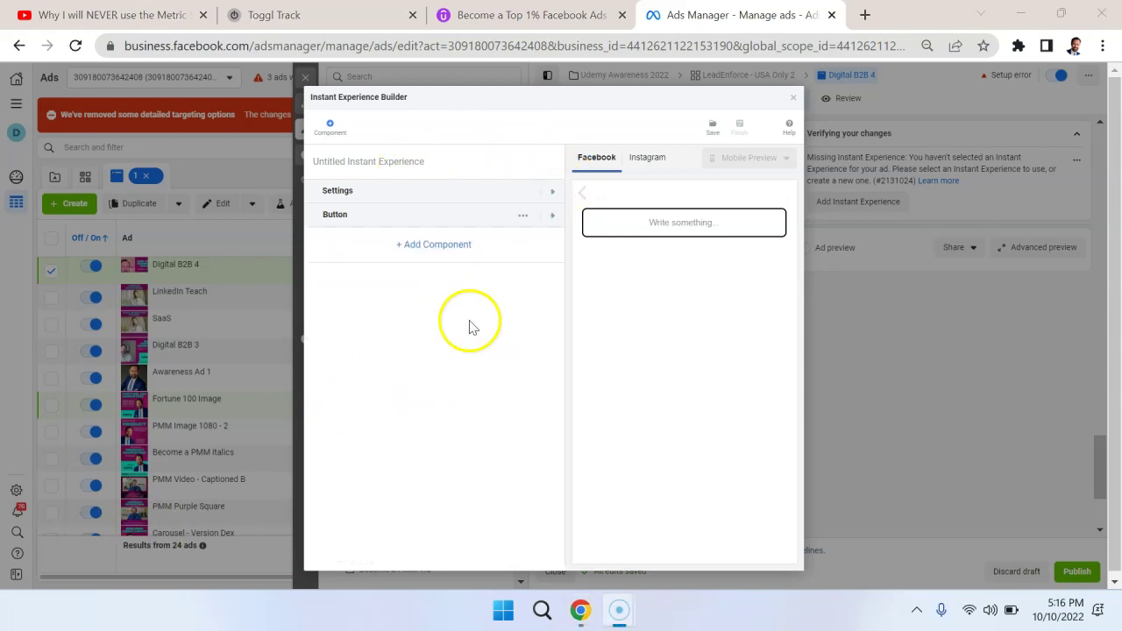
{"action": "left_click", "coordinate": [425, 246]}
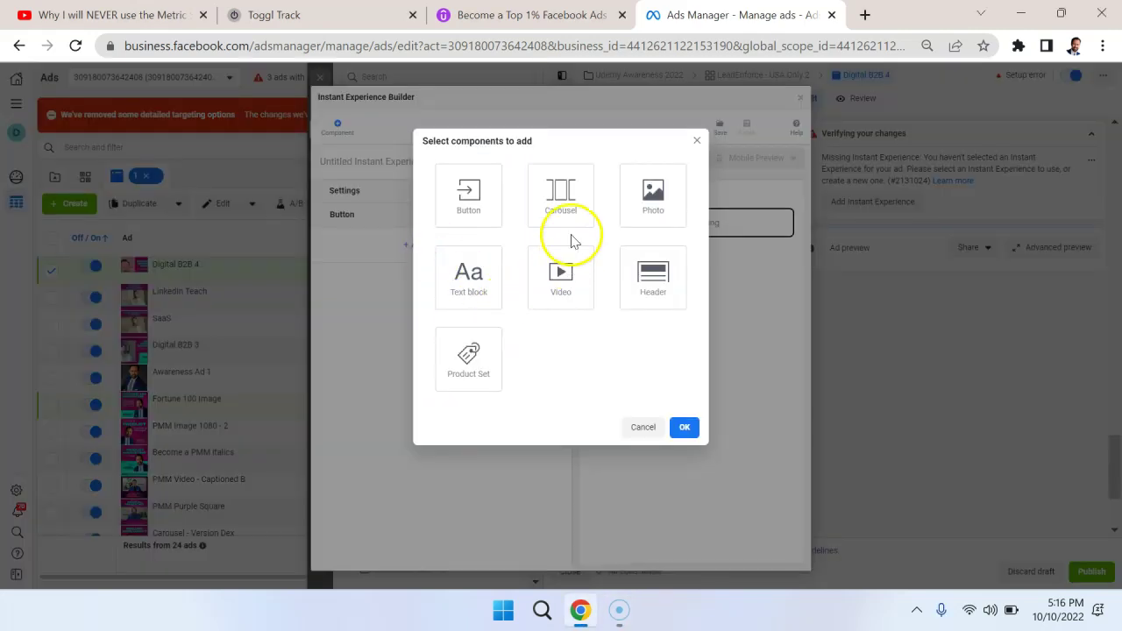
{"action": "left_click", "coordinate": [583, 194]}
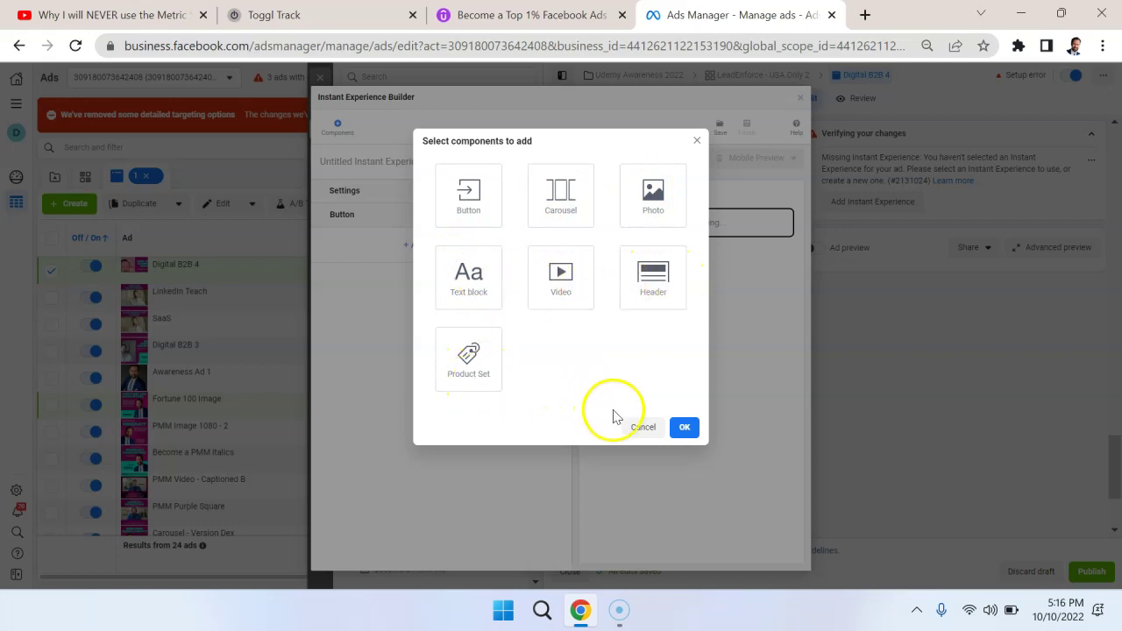
{"action": "left_click", "coordinate": [645, 428]}
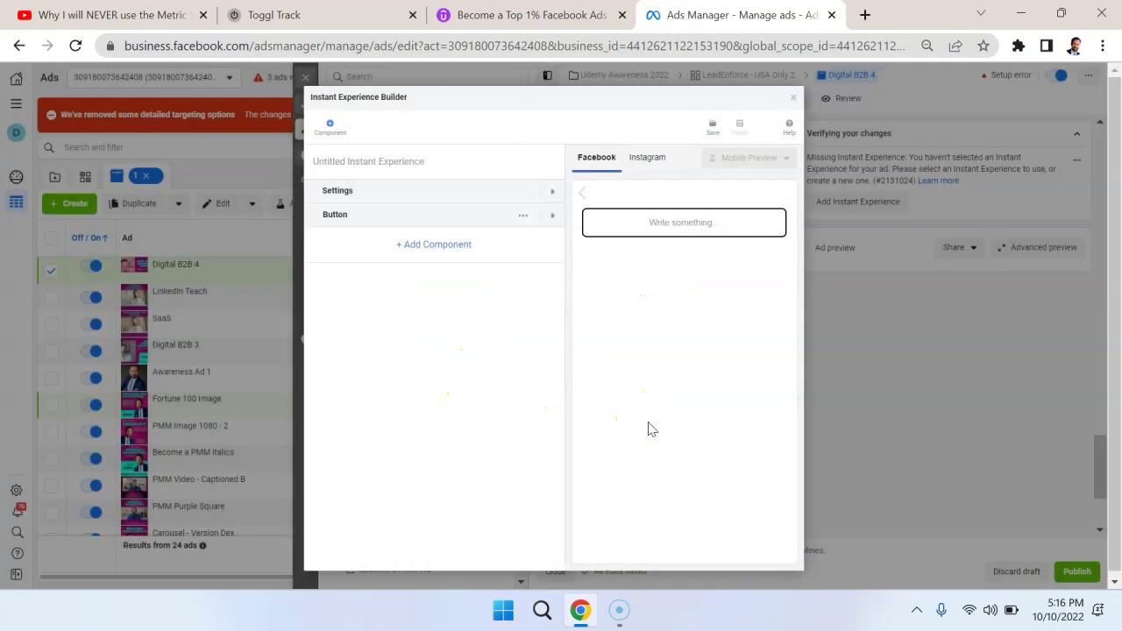